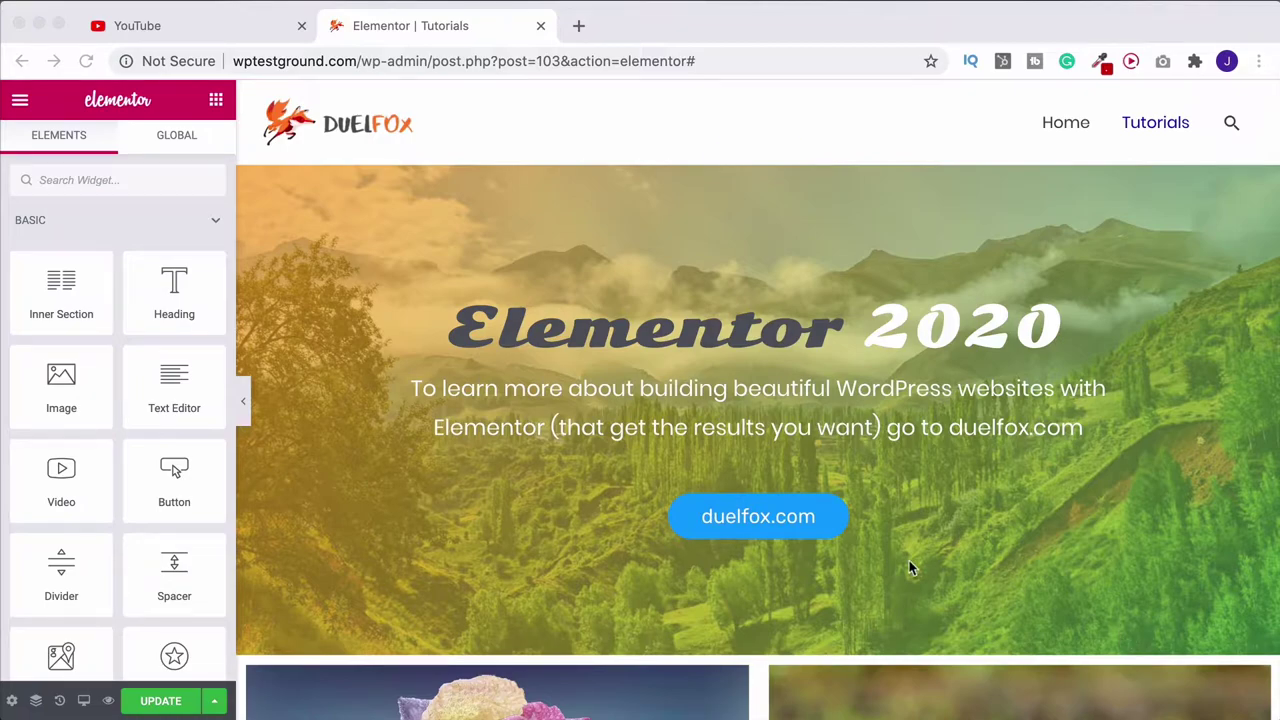
# Step: Insert a single-column section directly below the hero banner and set its height to Min Height
pyautogui.scroll(-3, 910, 568)
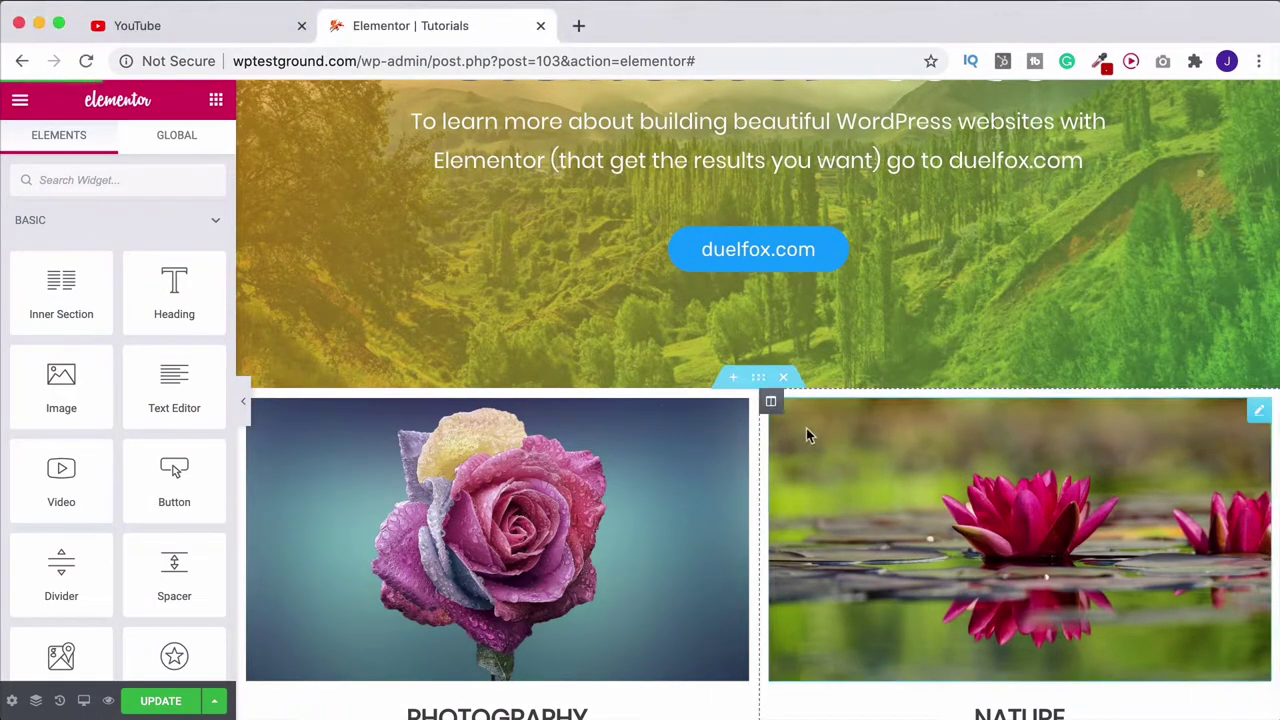
pyautogui.click(733, 377)
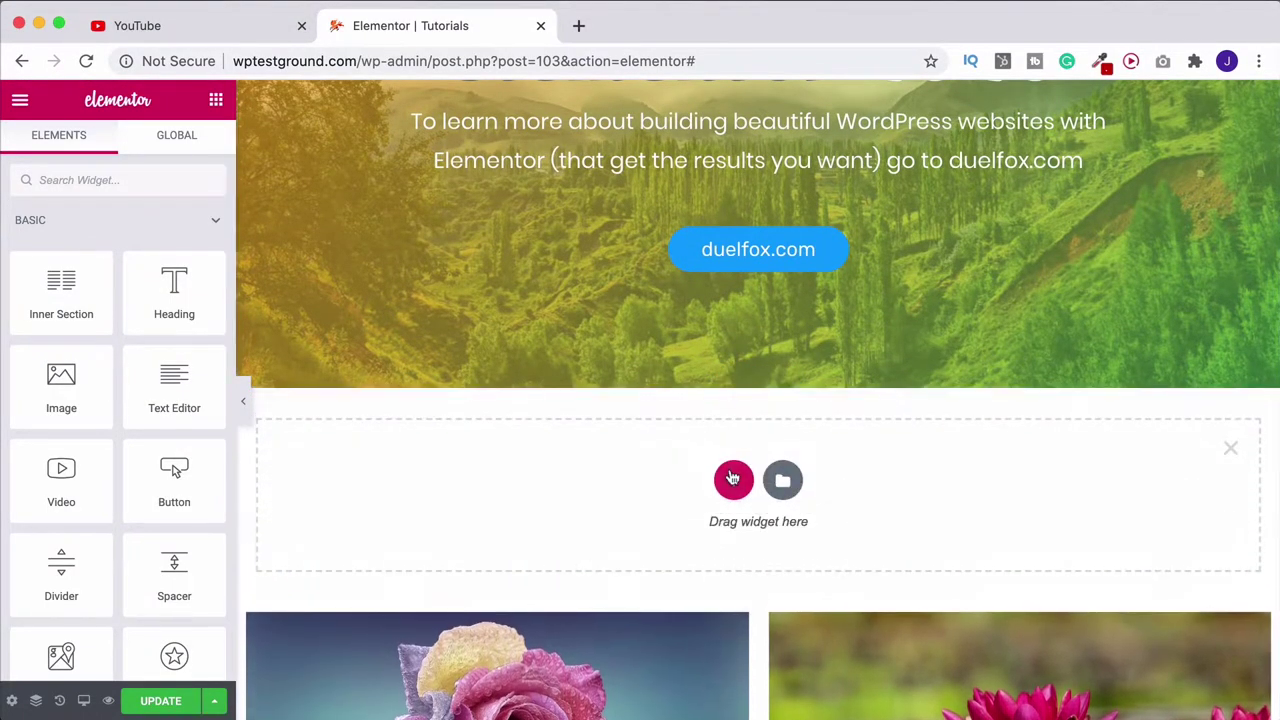
pyautogui.click(733, 479)
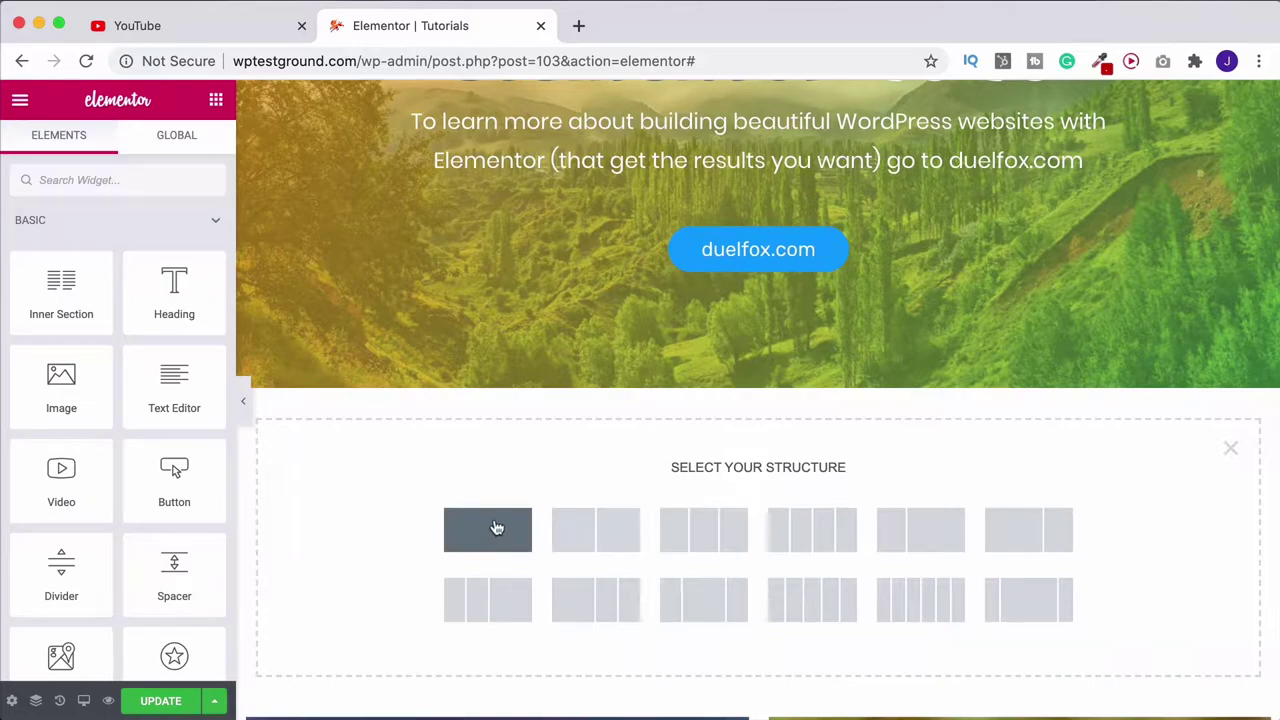
pyautogui.click(497, 528)
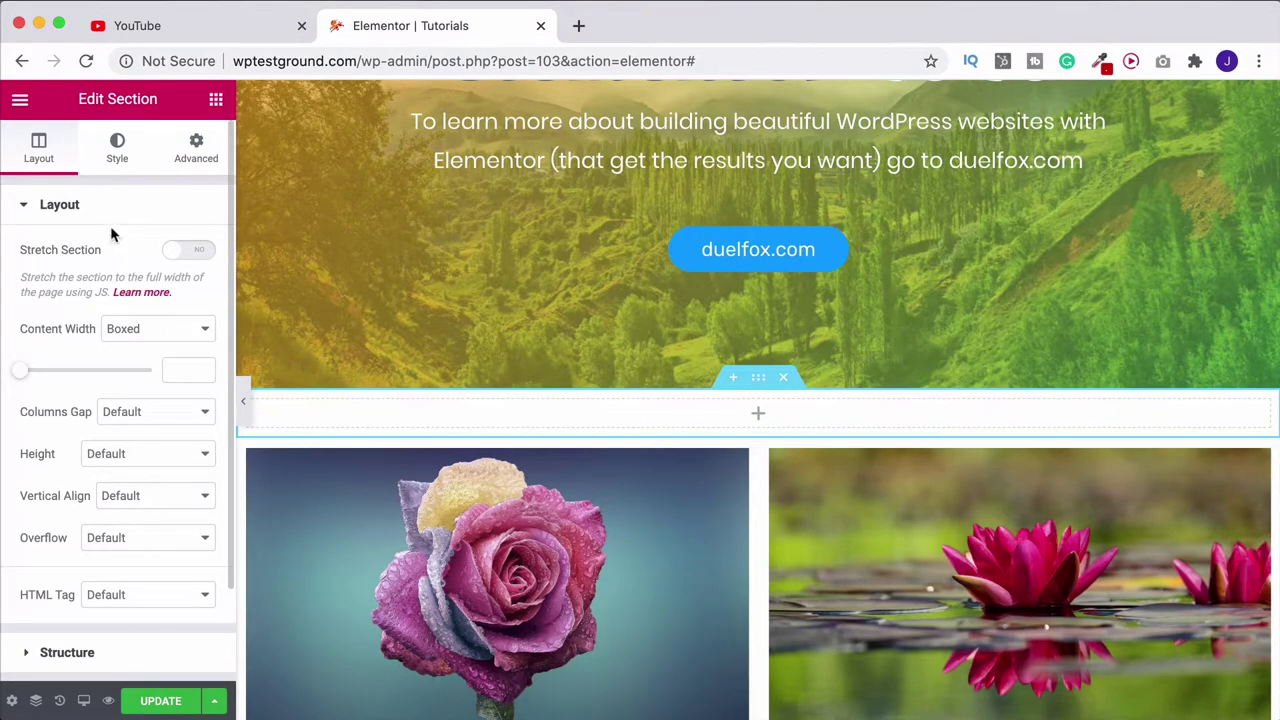
pyautogui.click(130, 458)
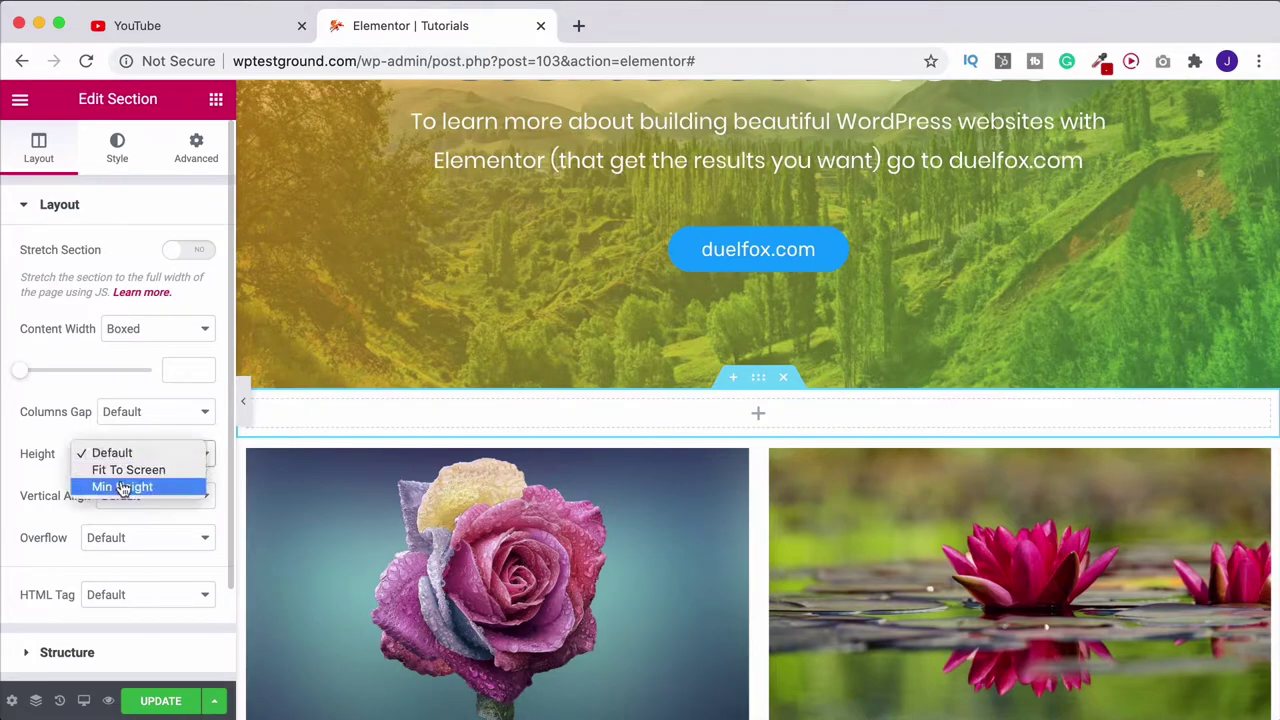
pyautogui.click(125, 487)
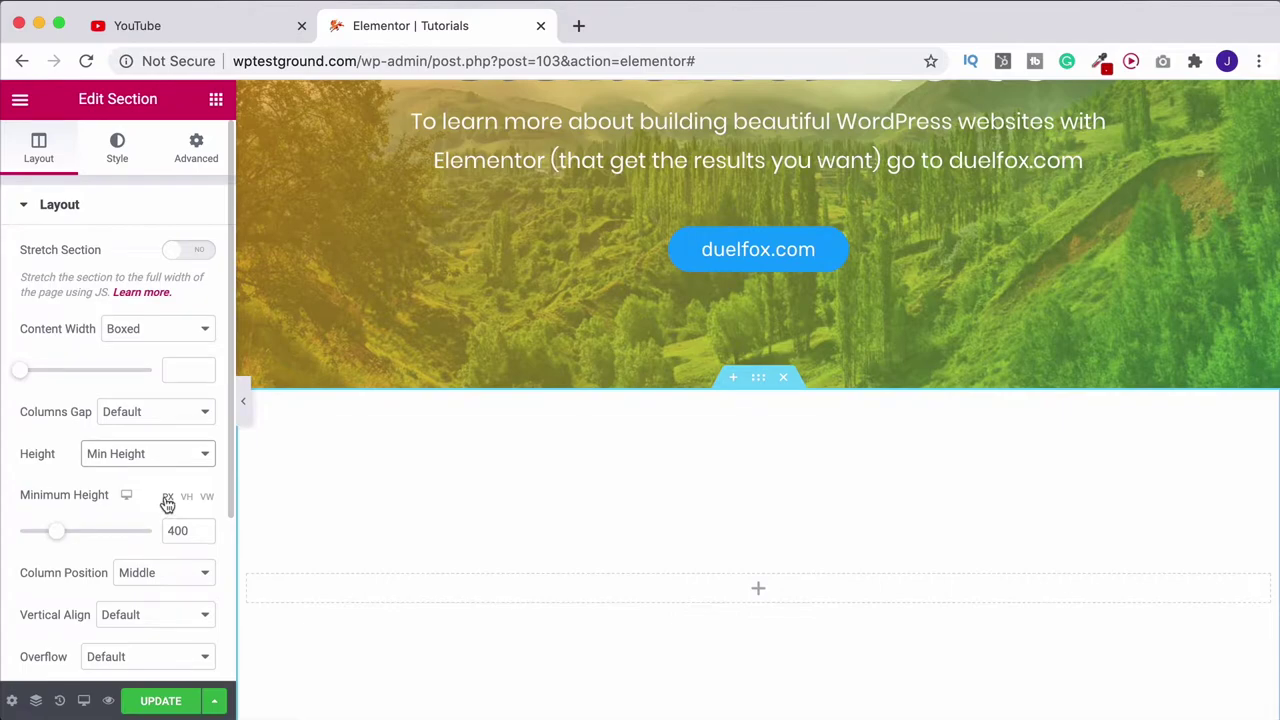
# Step: Add an Image Carousel widget to the new empty section below the hero banner
pyautogui.click(215, 101)
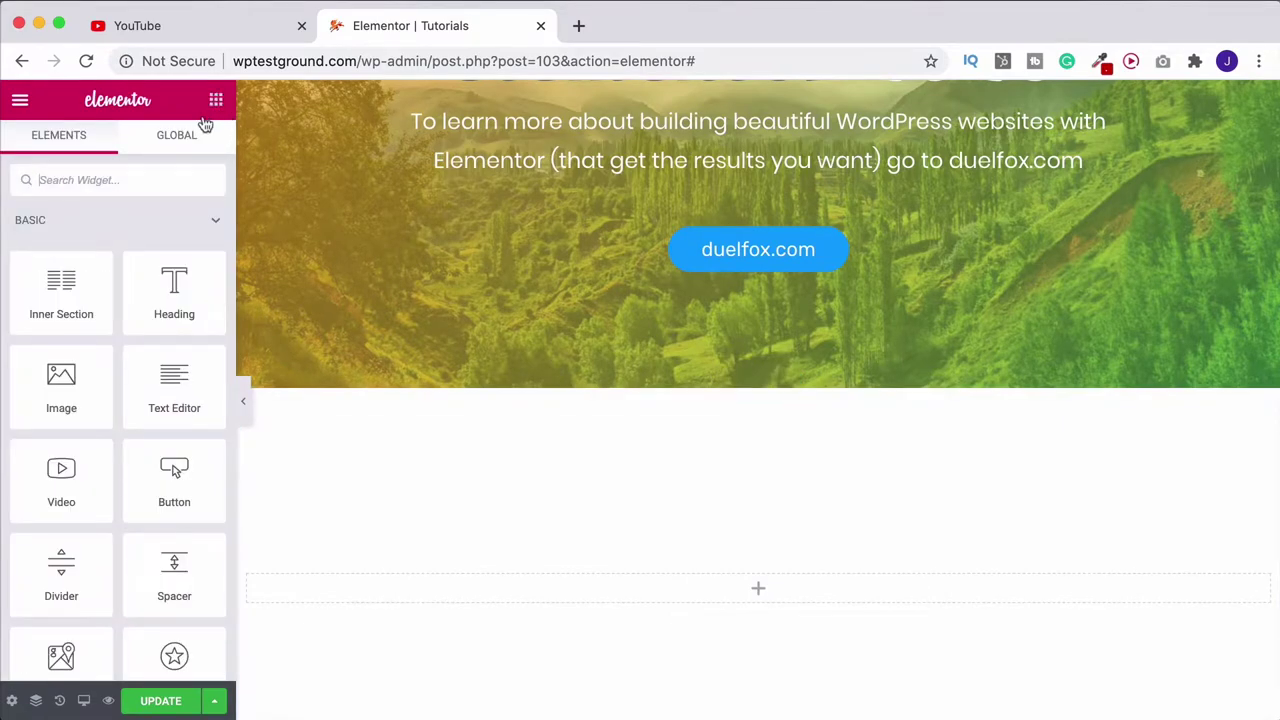
pyautogui.scroll(-3, 129, 325)
pyautogui.scroll(-3, 129, 325)
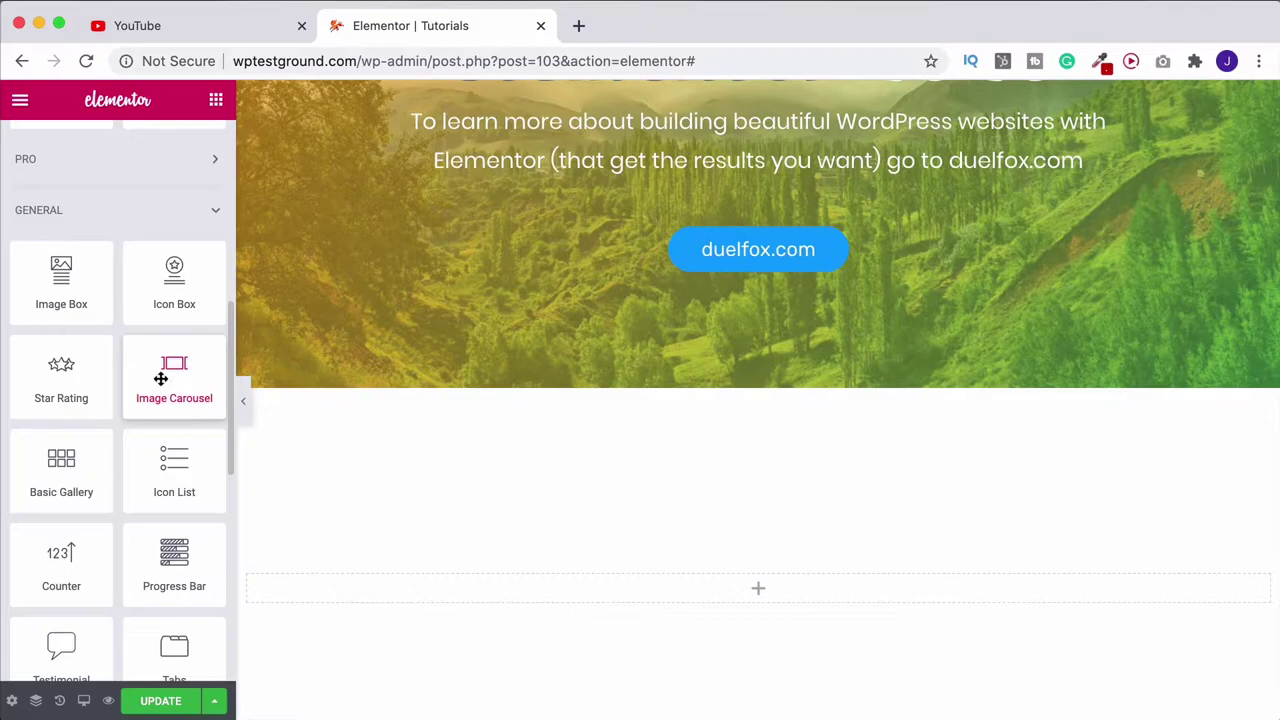
pyautogui.moveTo(160, 378); pyautogui.dragTo(784, 599)
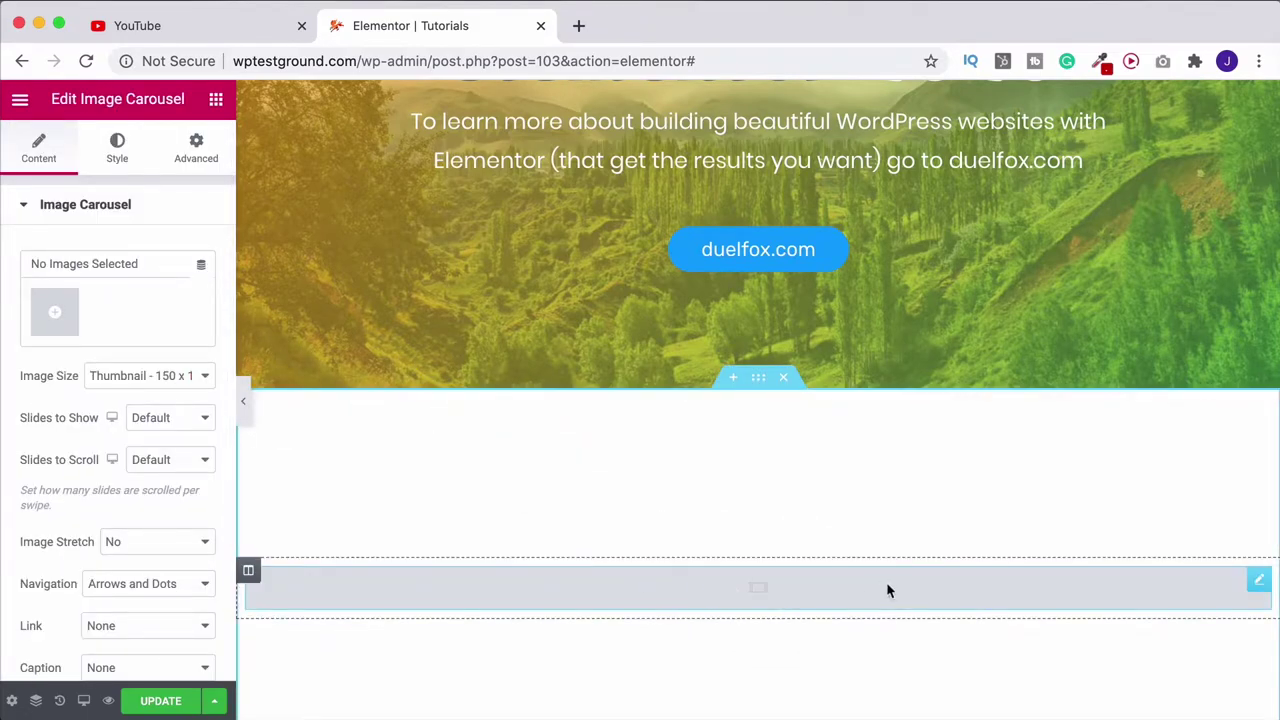
# Step: Create a new gallery for the carousel from the eight flower images in the media library
pyautogui.click(54, 312)
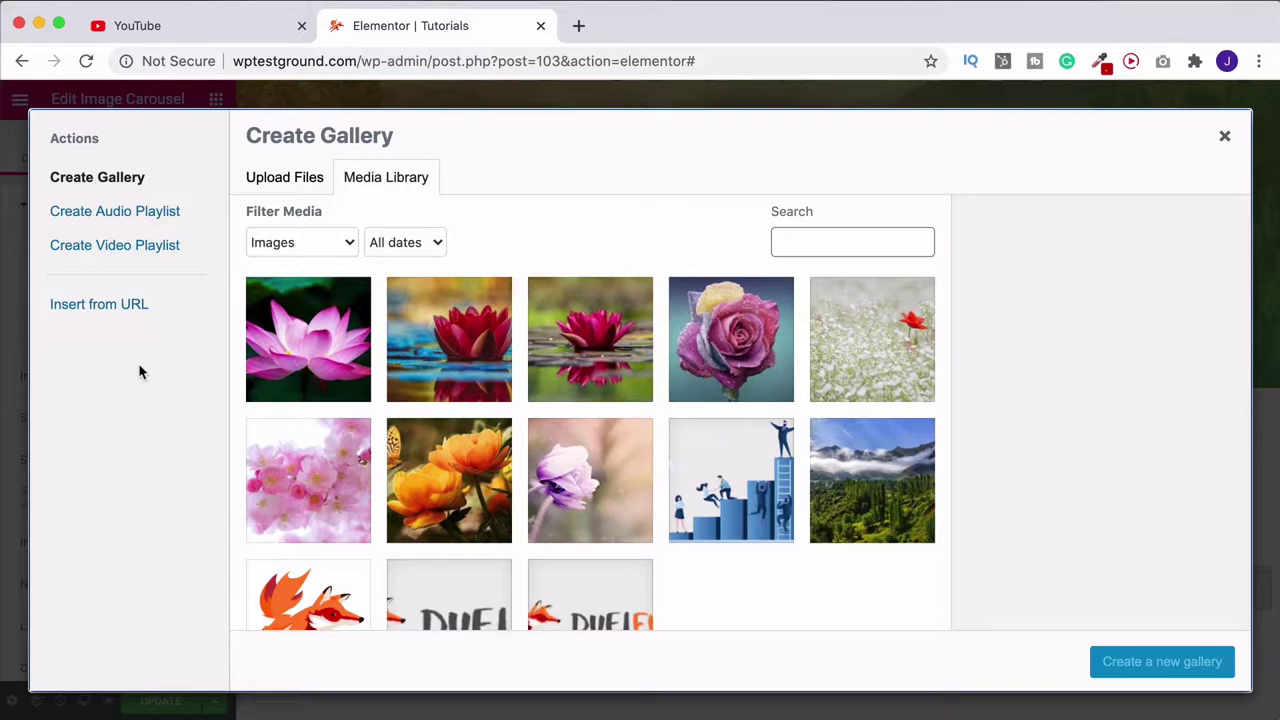
pyautogui.click(295, 176)
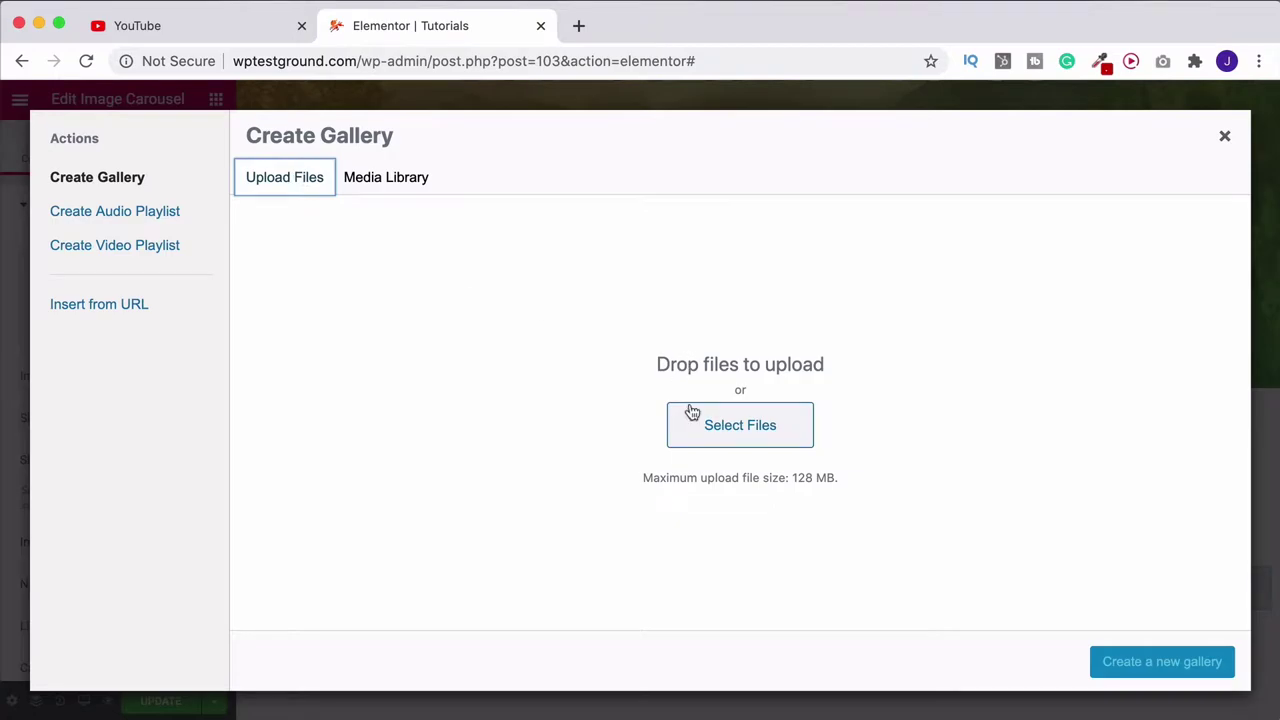
pyautogui.click(386, 186)
pyautogui.click(287, 368)
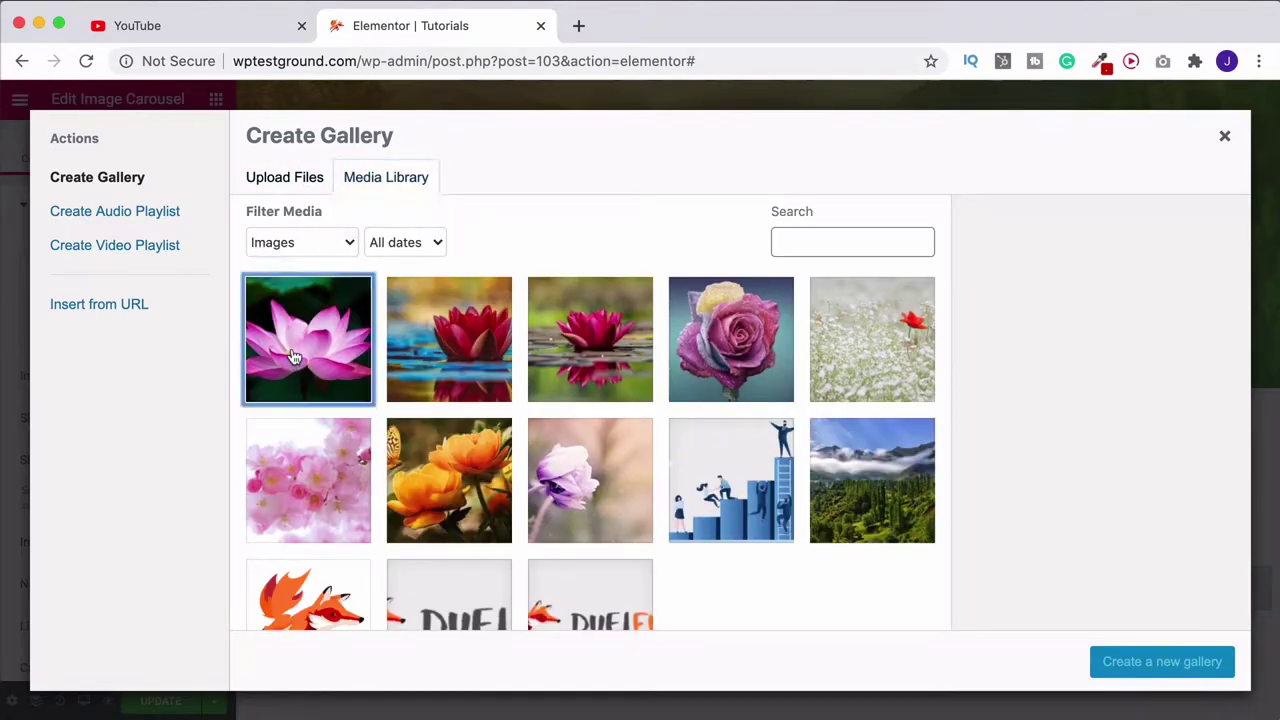
pyautogui.keyDown('shift'); pyautogui.click(875, 365); pyautogui.keyUp('shift')
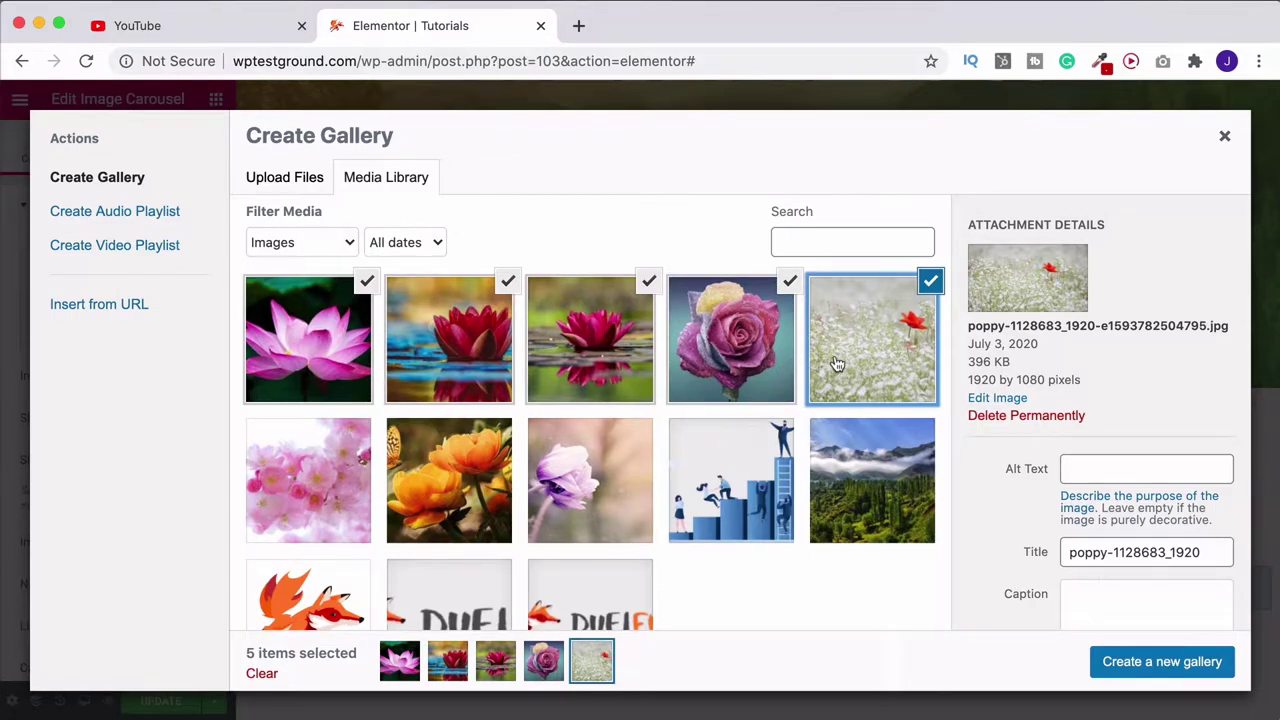
pyautogui.click(560, 488)
pyautogui.click(446, 480)
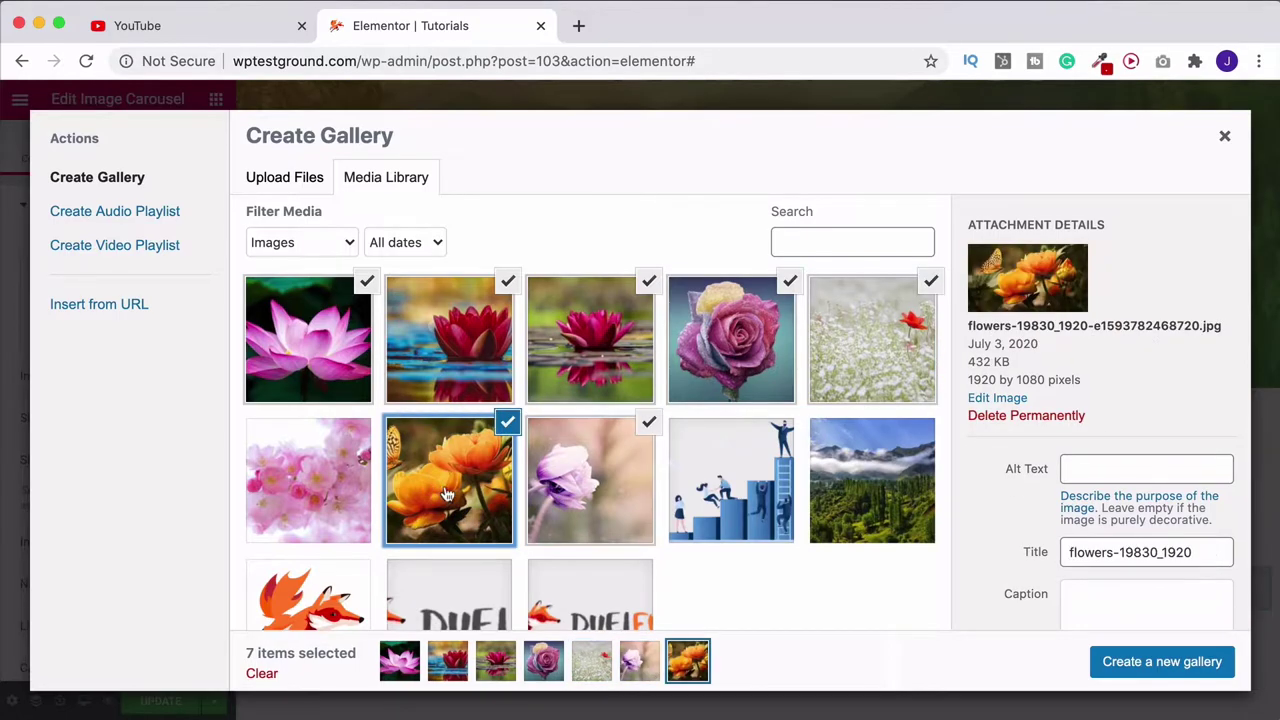
pyautogui.click(321, 484)
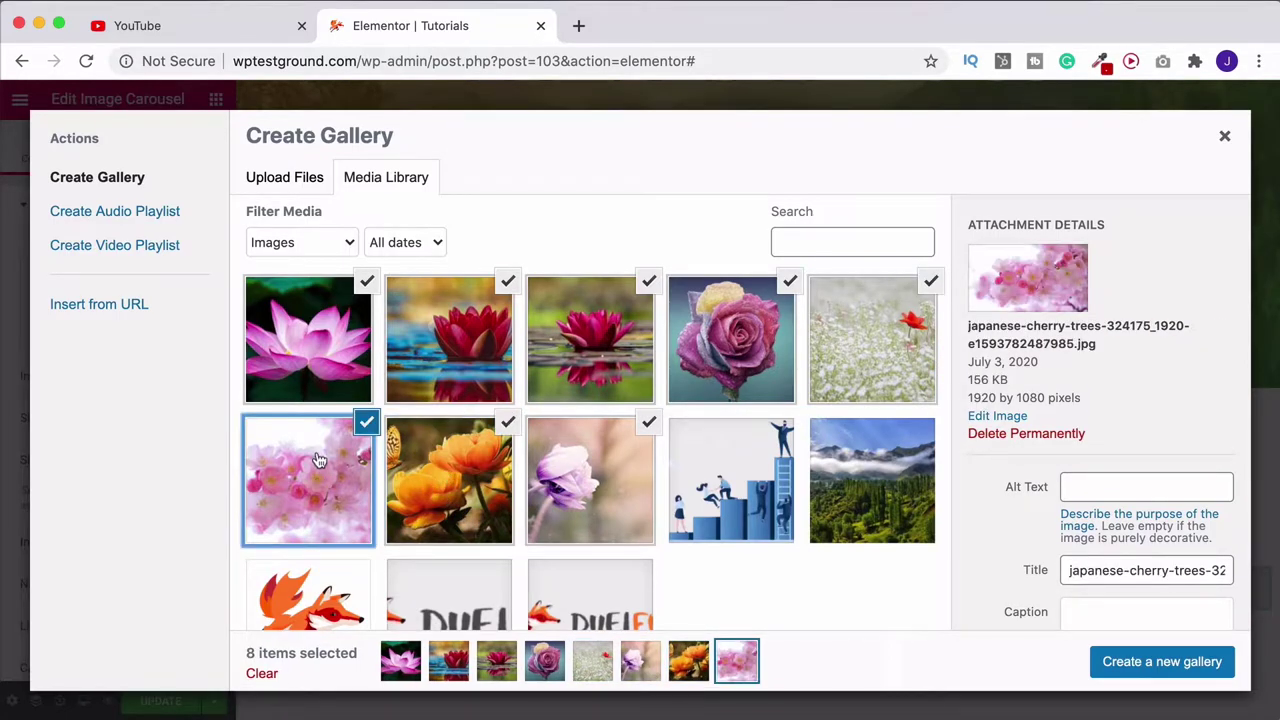
pyautogui.click(1149, 665)
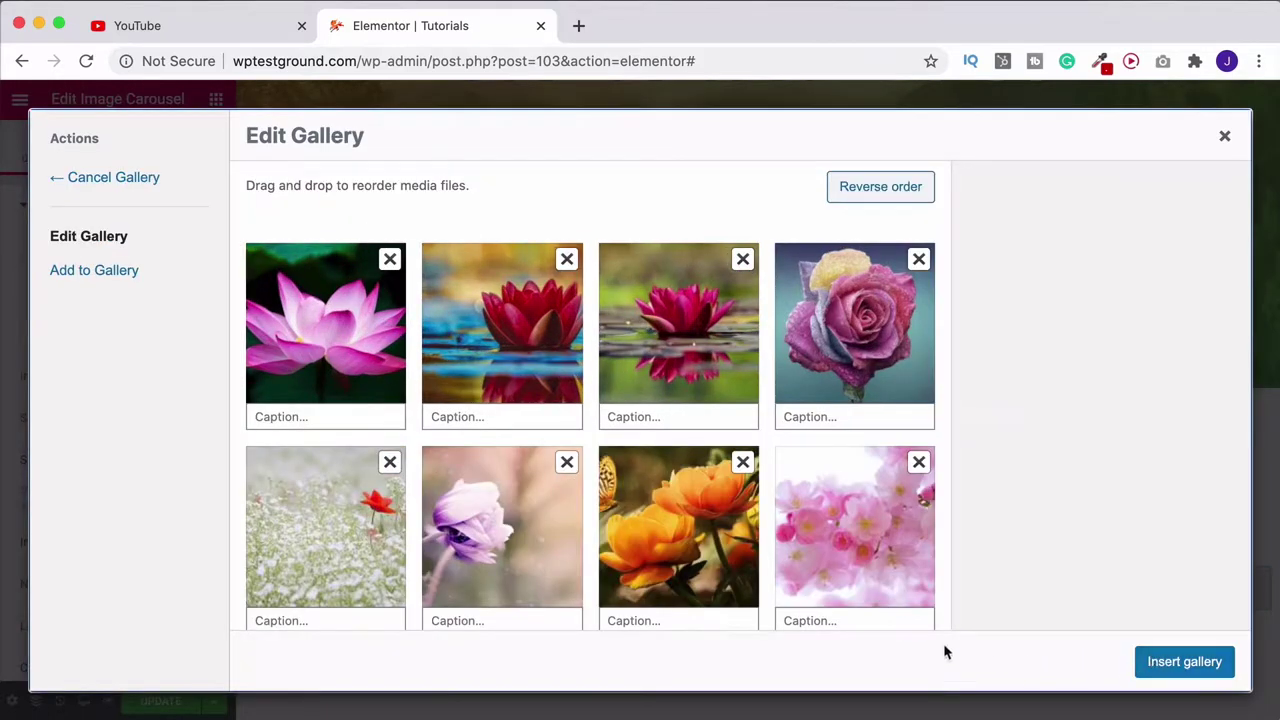
# Step: Reorder the gallery so the purple anemone is second and the pink water lily third, and insert it into the carousel
pyautogui.moveTo(699, 372); pyautogui.dragTo(500, 362)
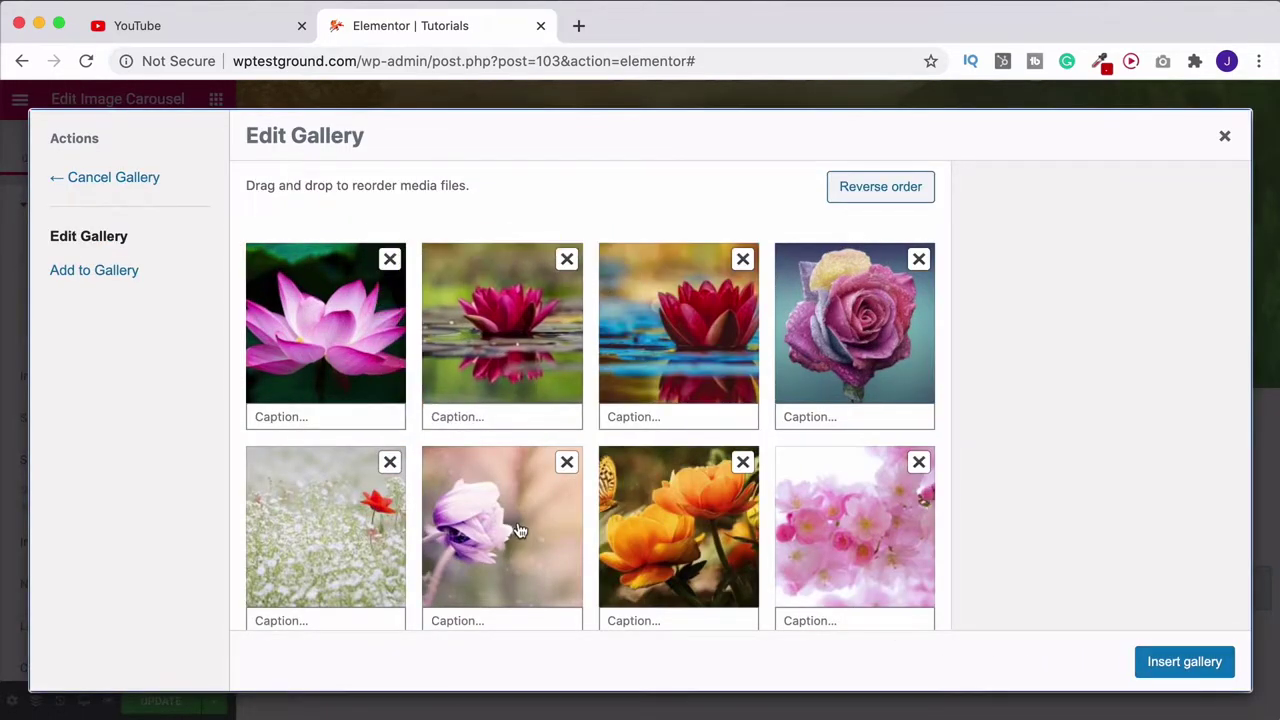
pyautogui.moveTo(508, 523); pyautogui.dragTo(502, 326)
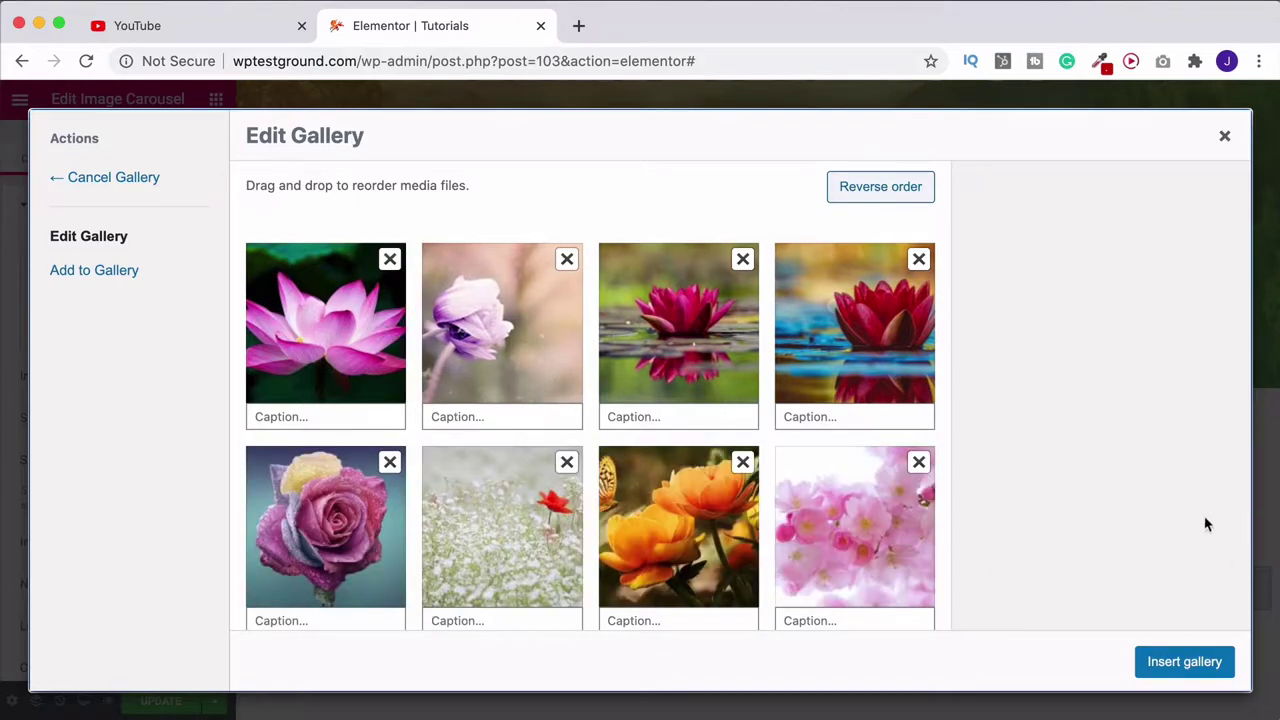
pyautogui.click(1201, 666)
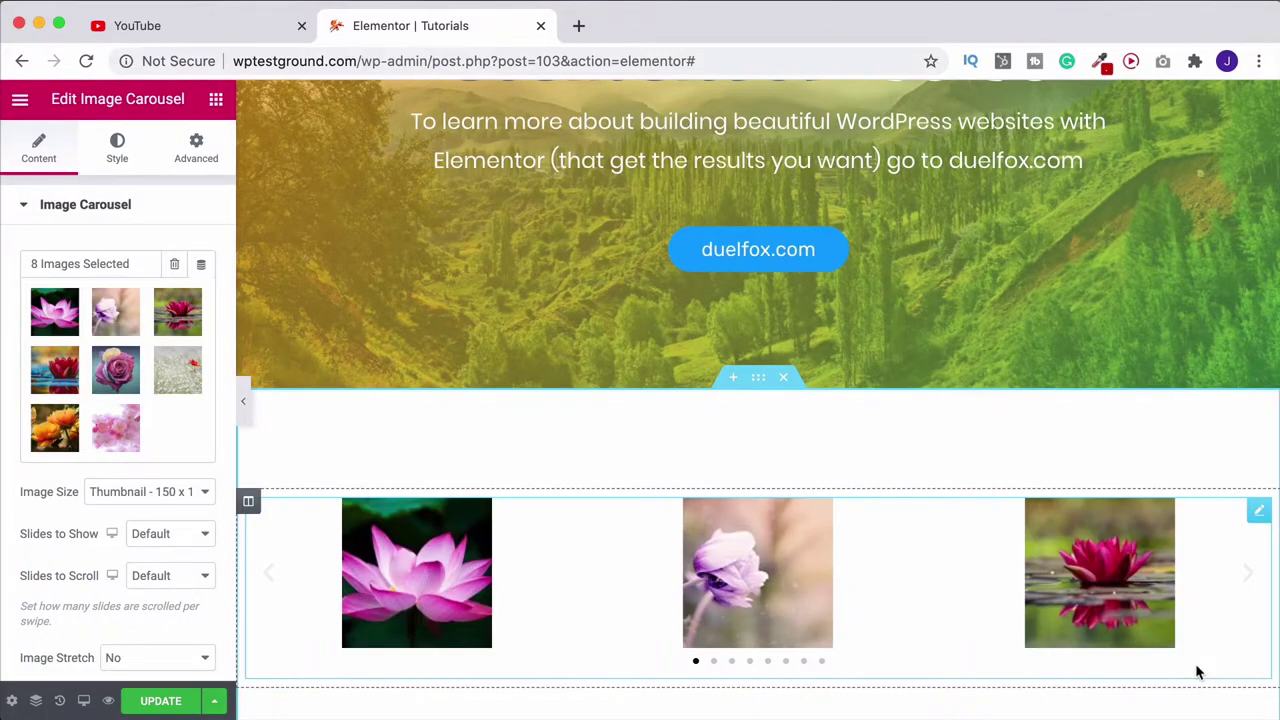
# Step: Try the Medium, Medium Large, Large and Full image sizes on the carousel
pyautogui.scroll(-3, 1196, 672)
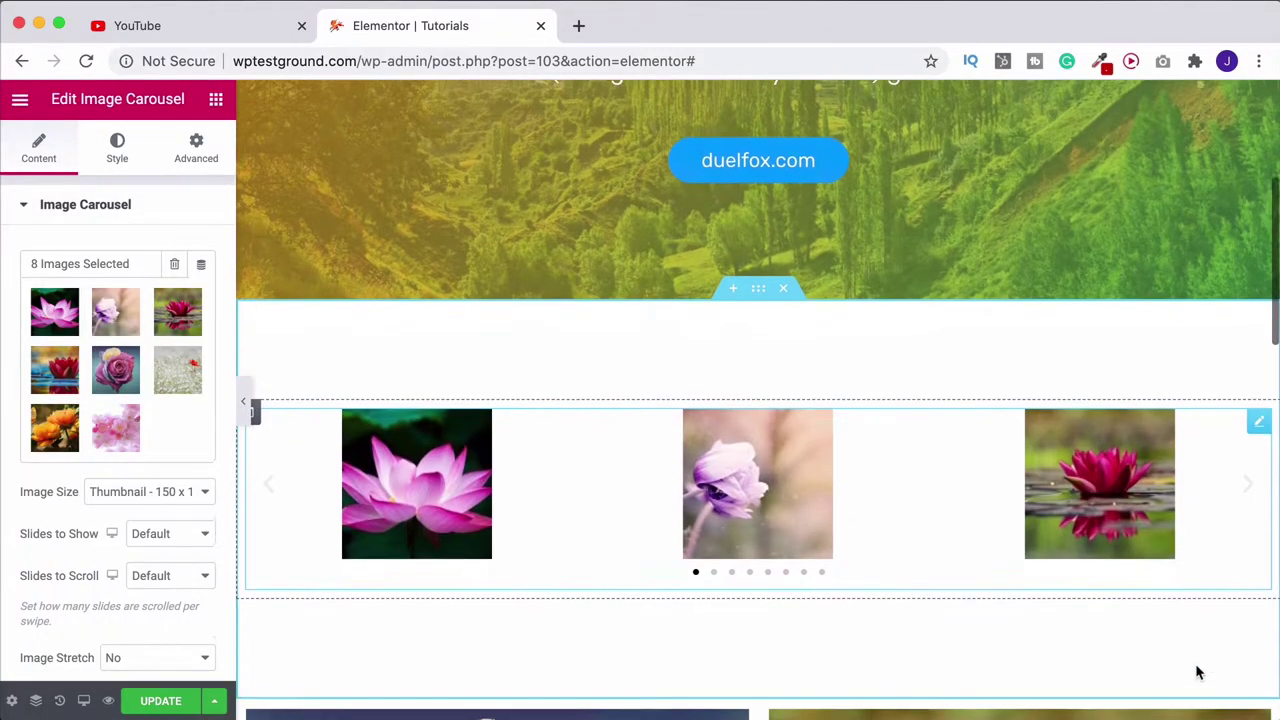
pyautogui.scroll(-3, 140, 537)
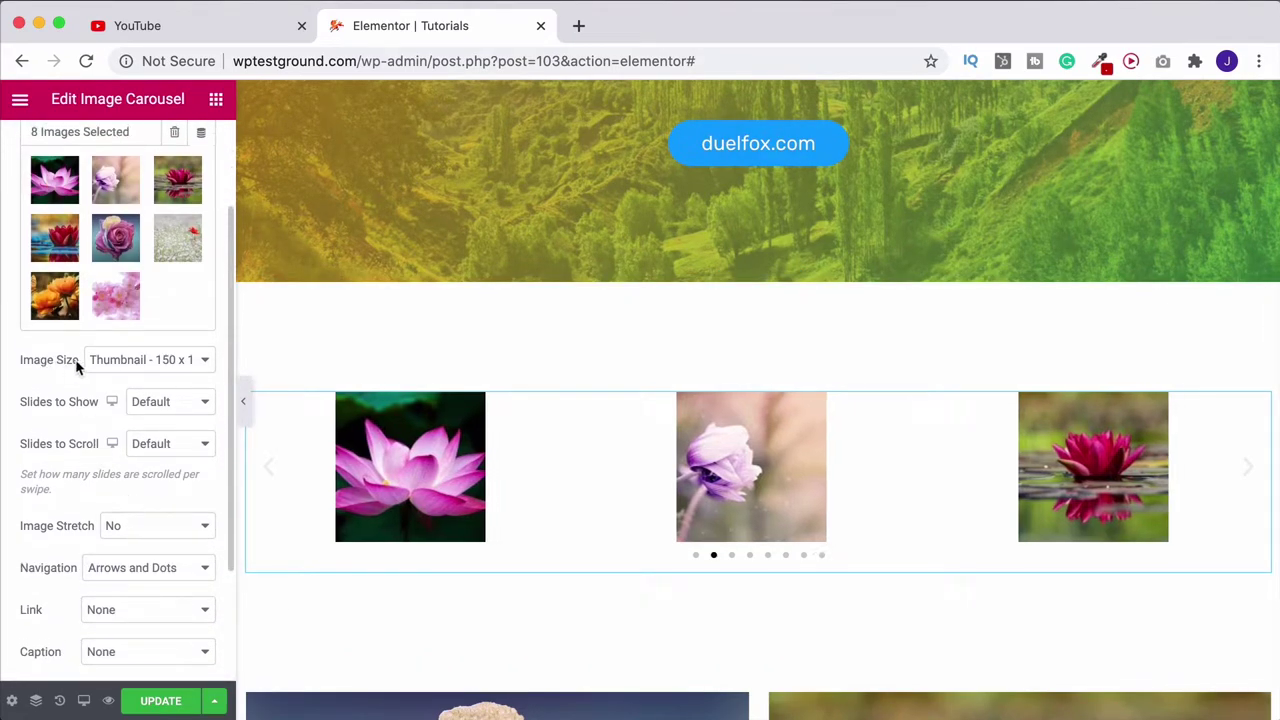
pyautogui.click(128, 369)
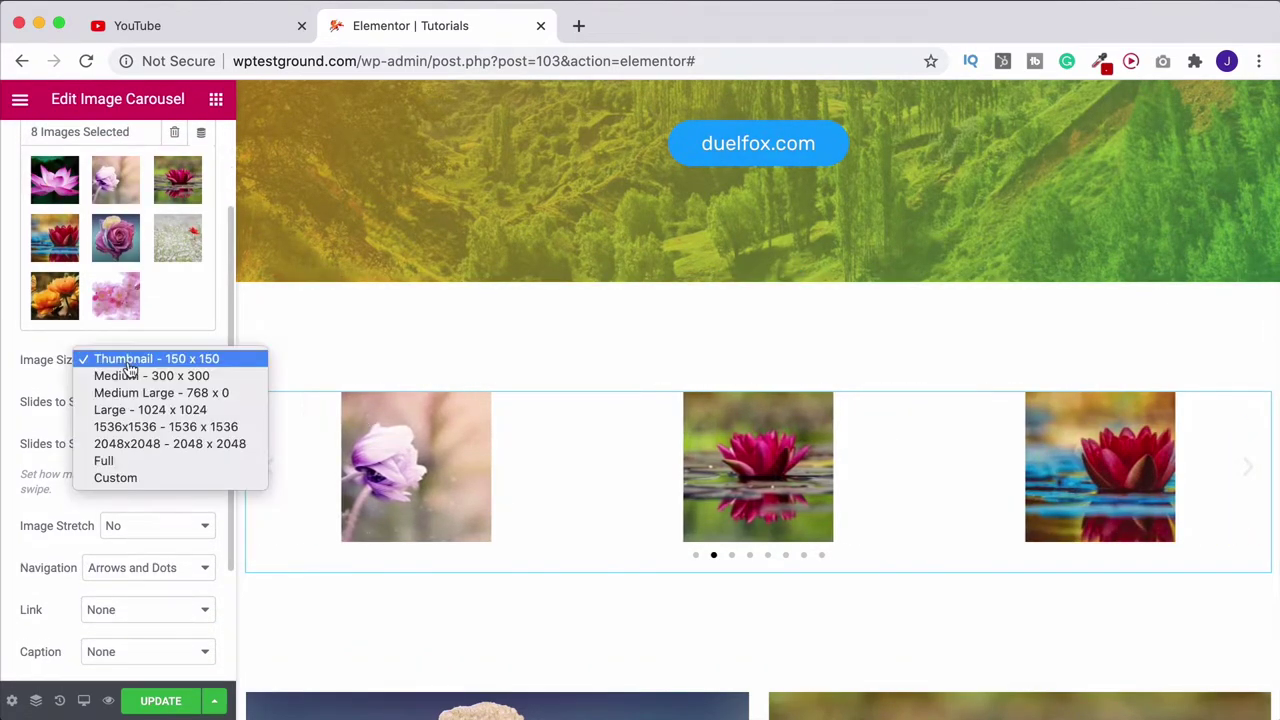
pyautogui.click(130, 372)
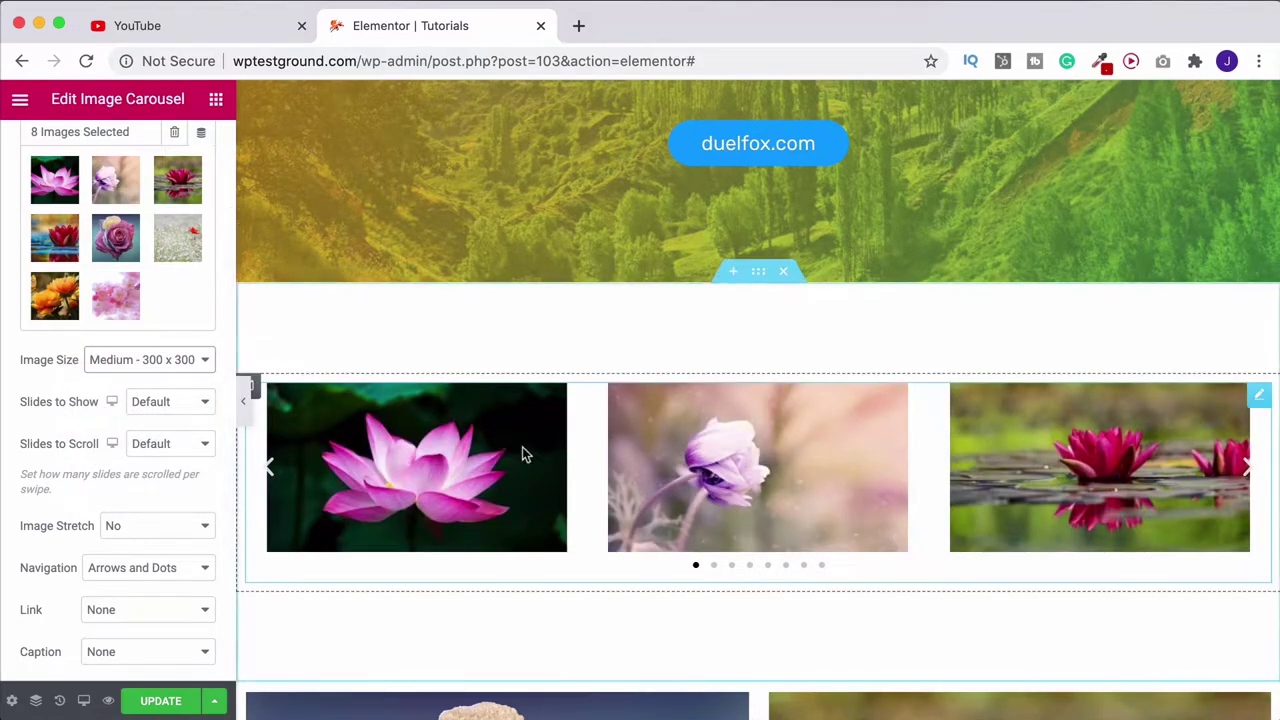
pyautogui.click(150, 362)
pyautogui.click(157, 378)
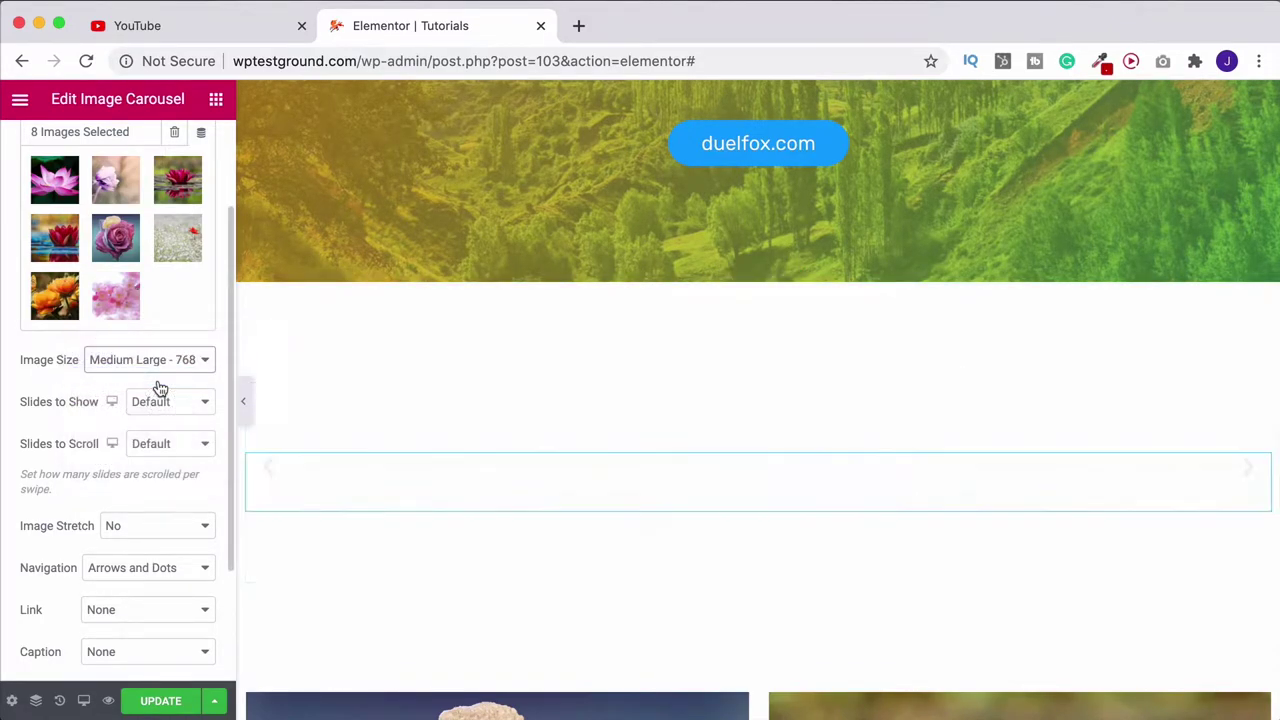
pyautogui.click(157, 372)
pyautogui.click(147, 377)
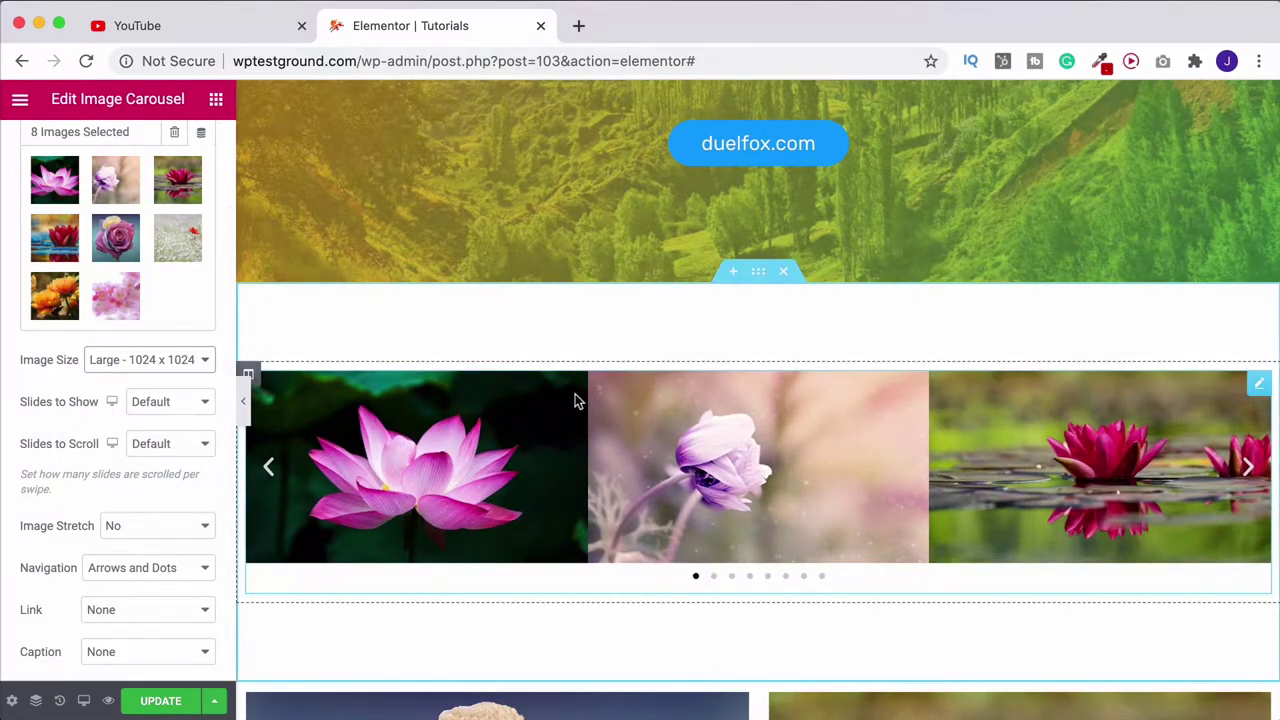
pyautogui.click(165, 362)
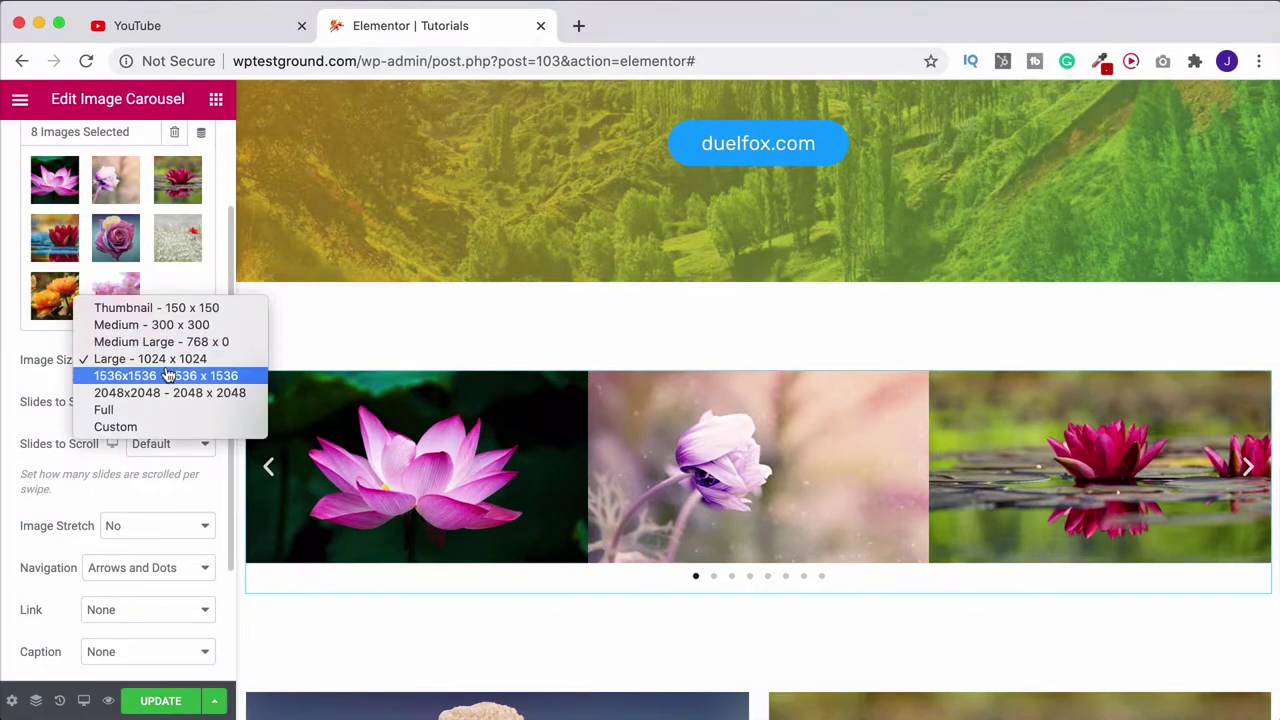
pyautogui.click(129, 410)
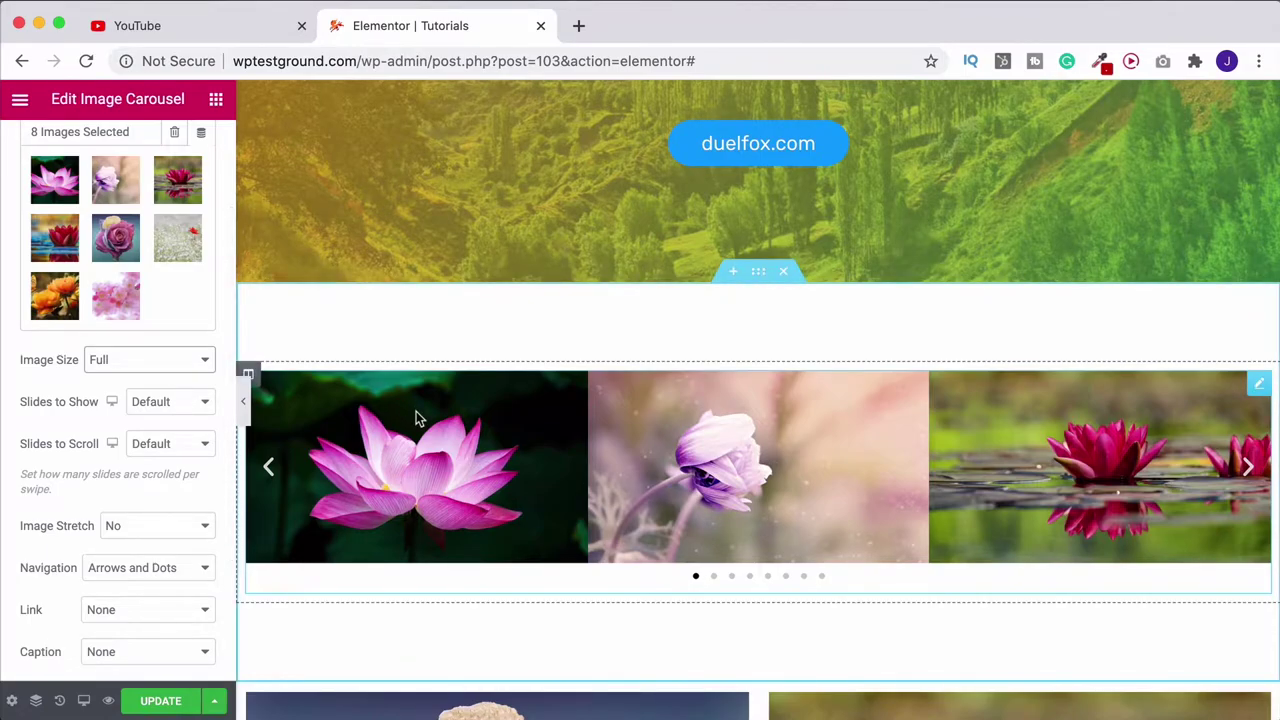
# Step: Set the carousel's image size to Medium Large - 768 x 0
pyautogui.click(110, 360)
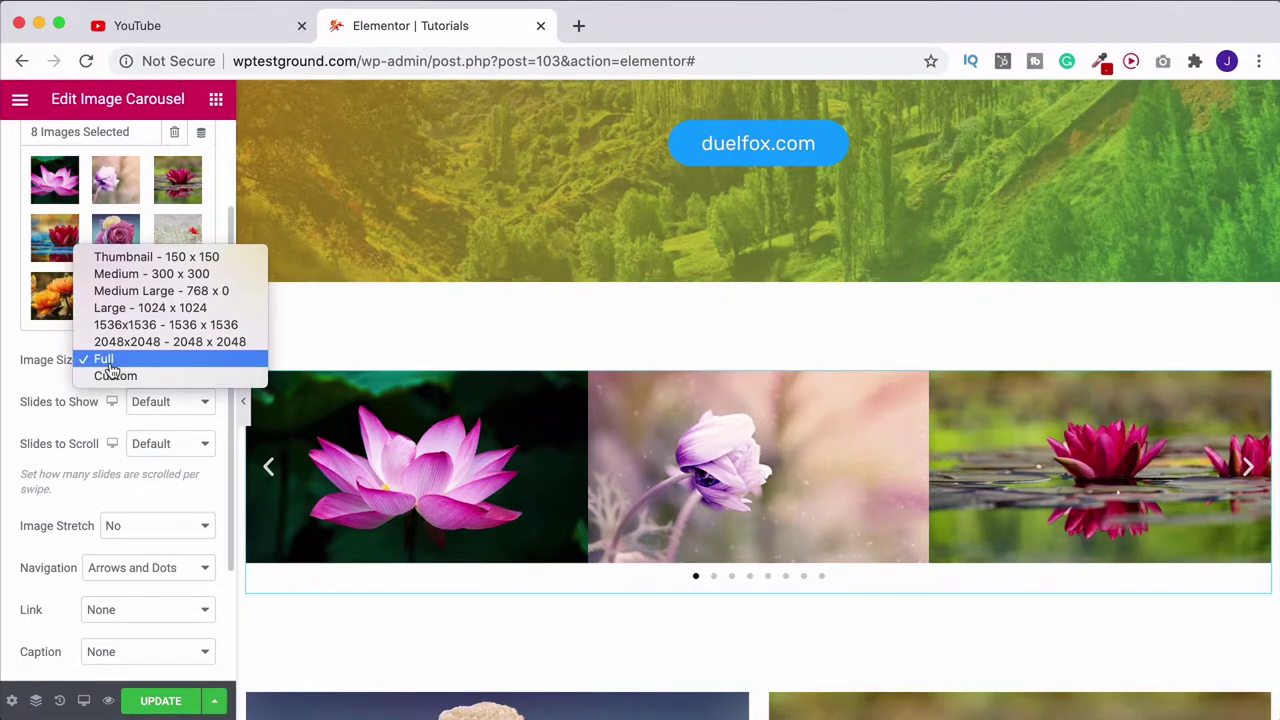
pyautogui.click(137, 291)
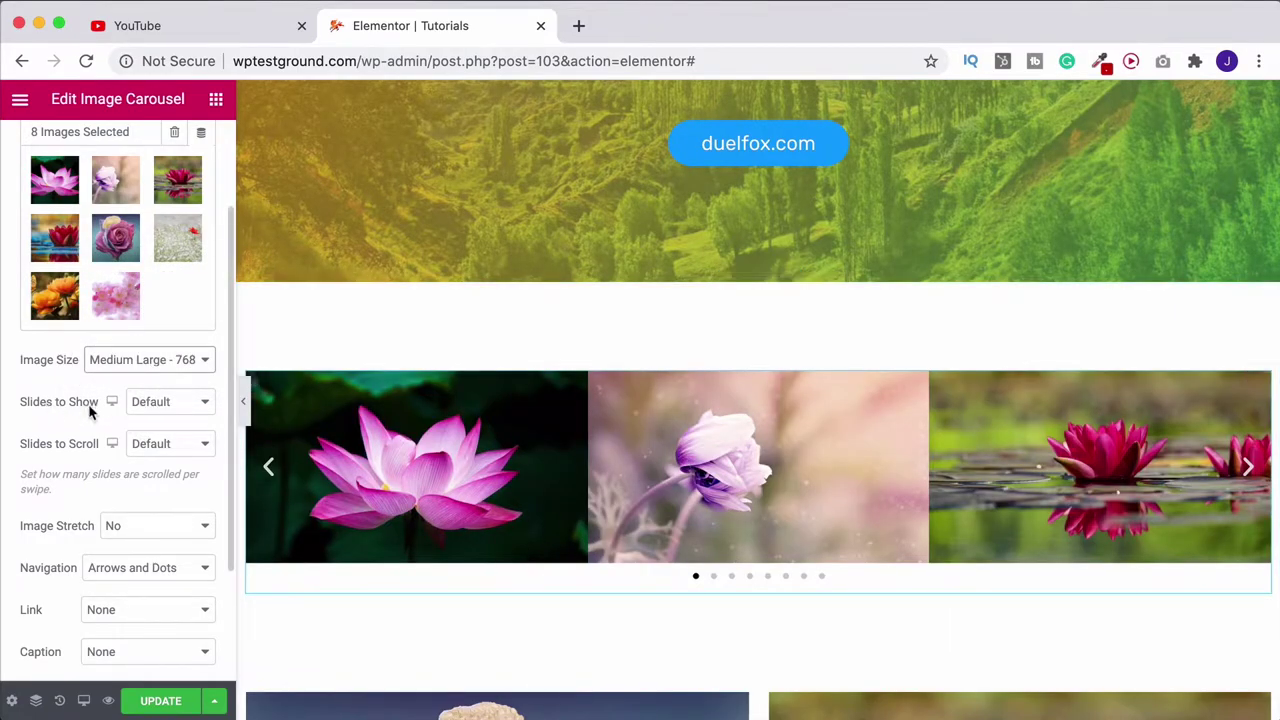
# Step: Try showing 8 slides at once in the carousel, and restore the Default number of slides to show
pyautogui.click(194, 406)
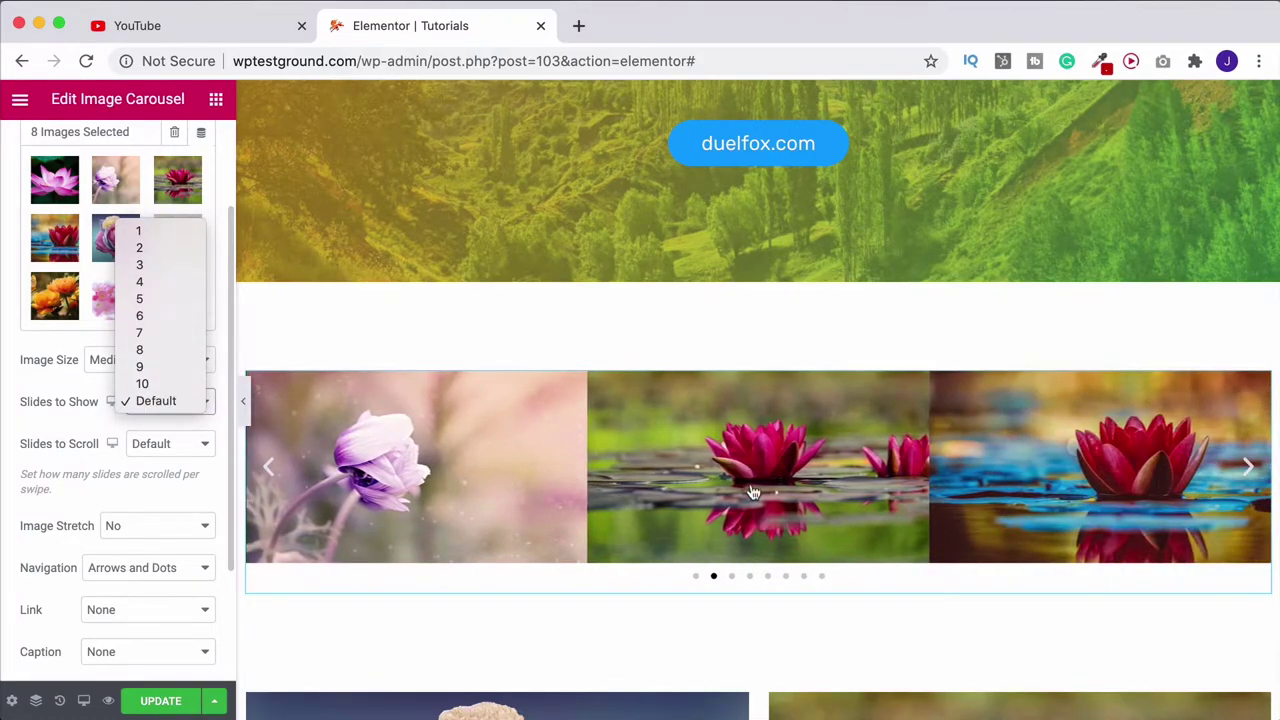
pyautogui.click(130, 349)
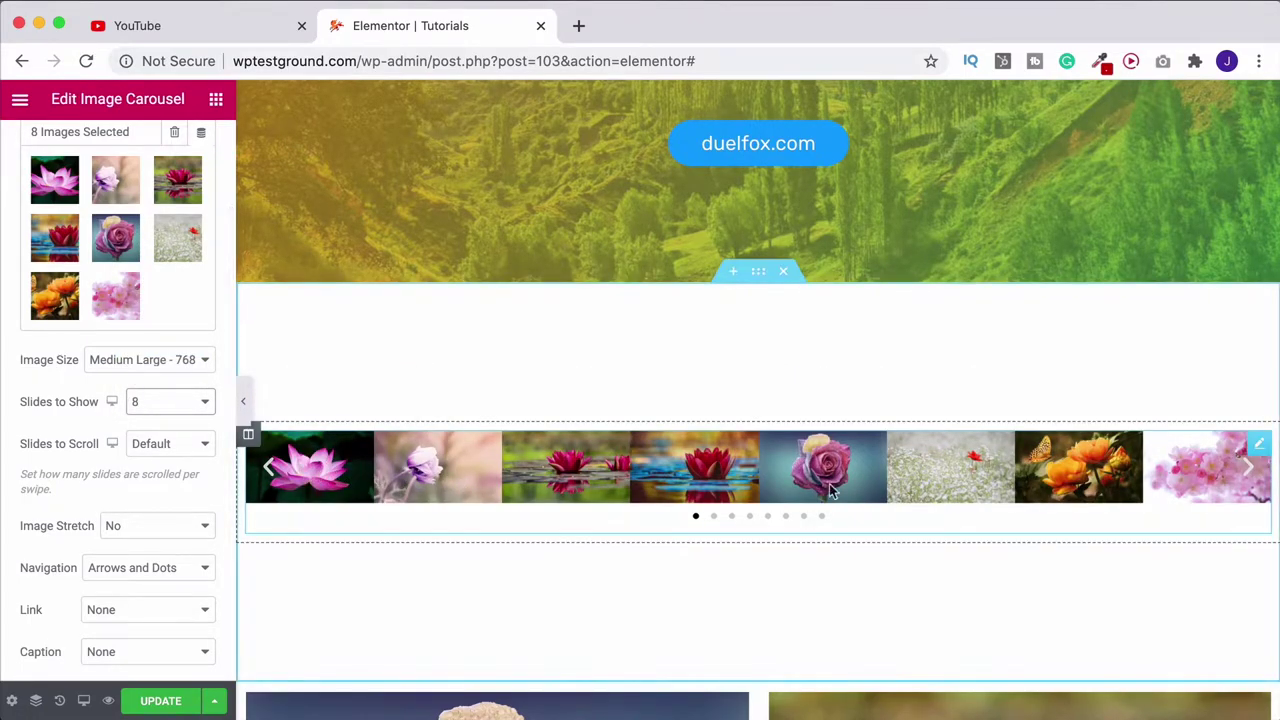
pyautogui.click(165, 444)
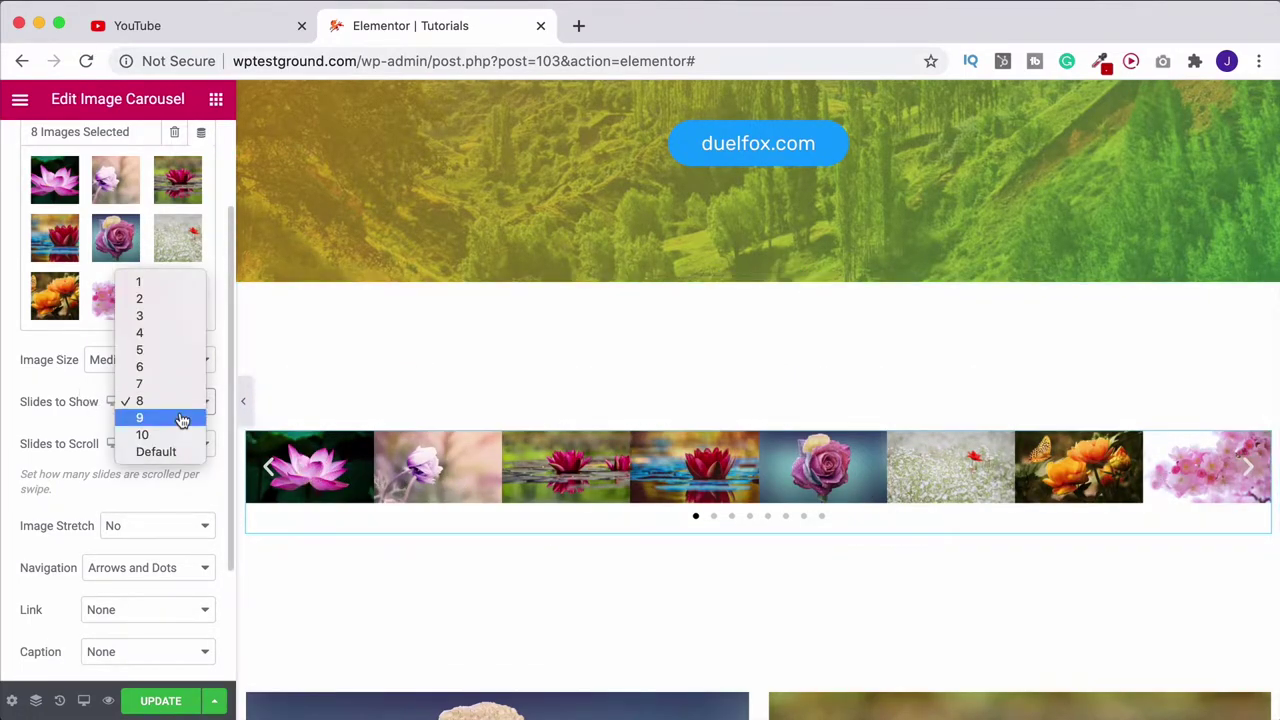
pyautogui.click(150, 452)
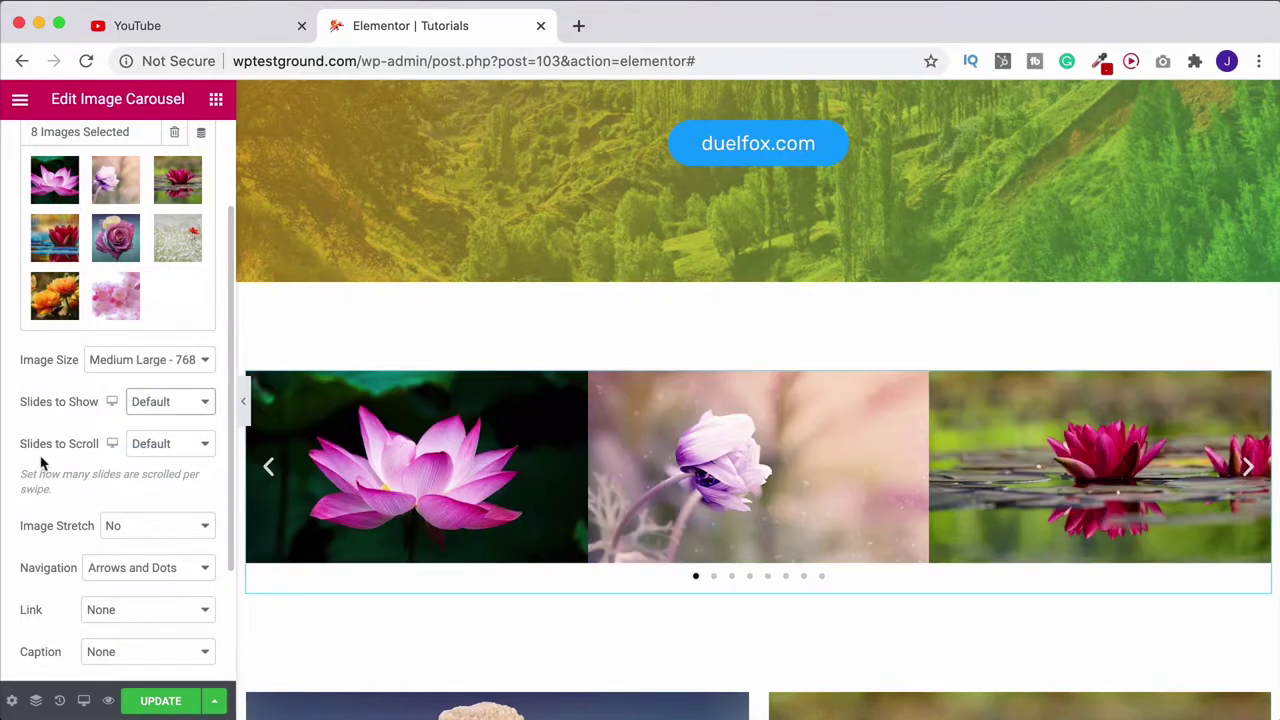
pyautogui.scroll(-1, 194, 434)
pyautogui.click(199, 433)
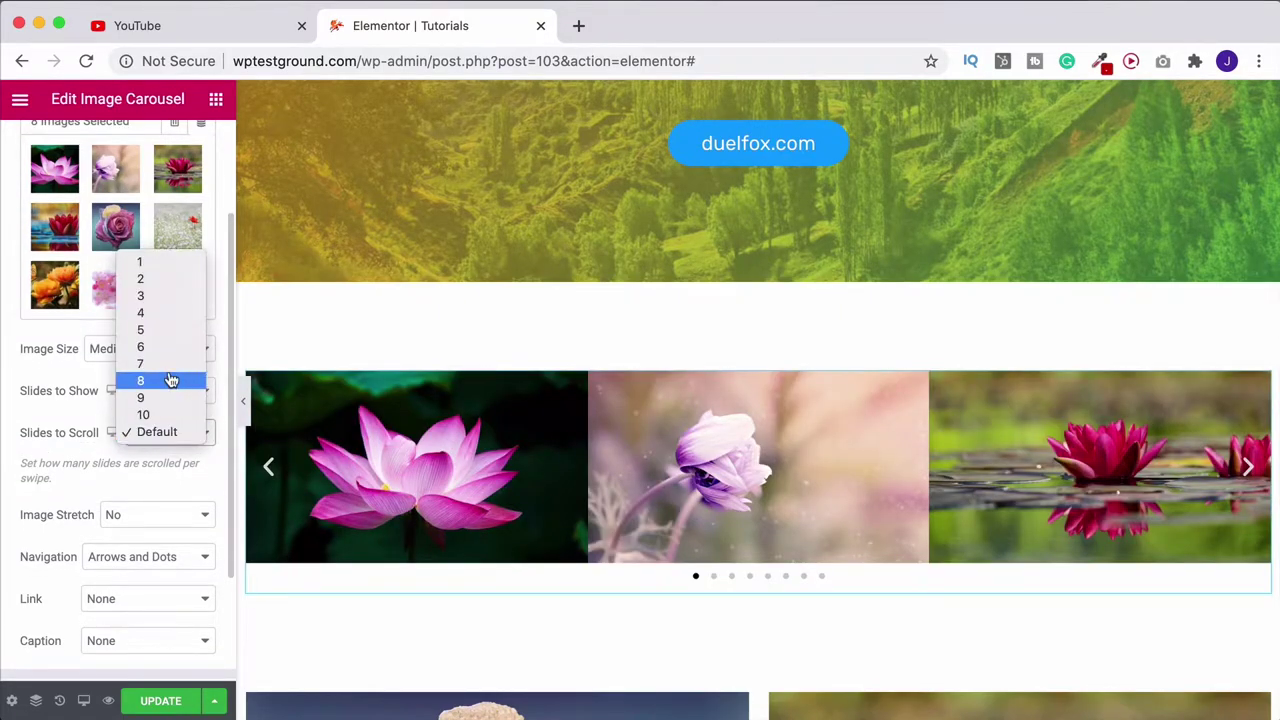
pyautogui.click(79, 425)
pyautogui.scroll(-2, 143, 476)
pyautogui.scroll(-1, 143, 476)
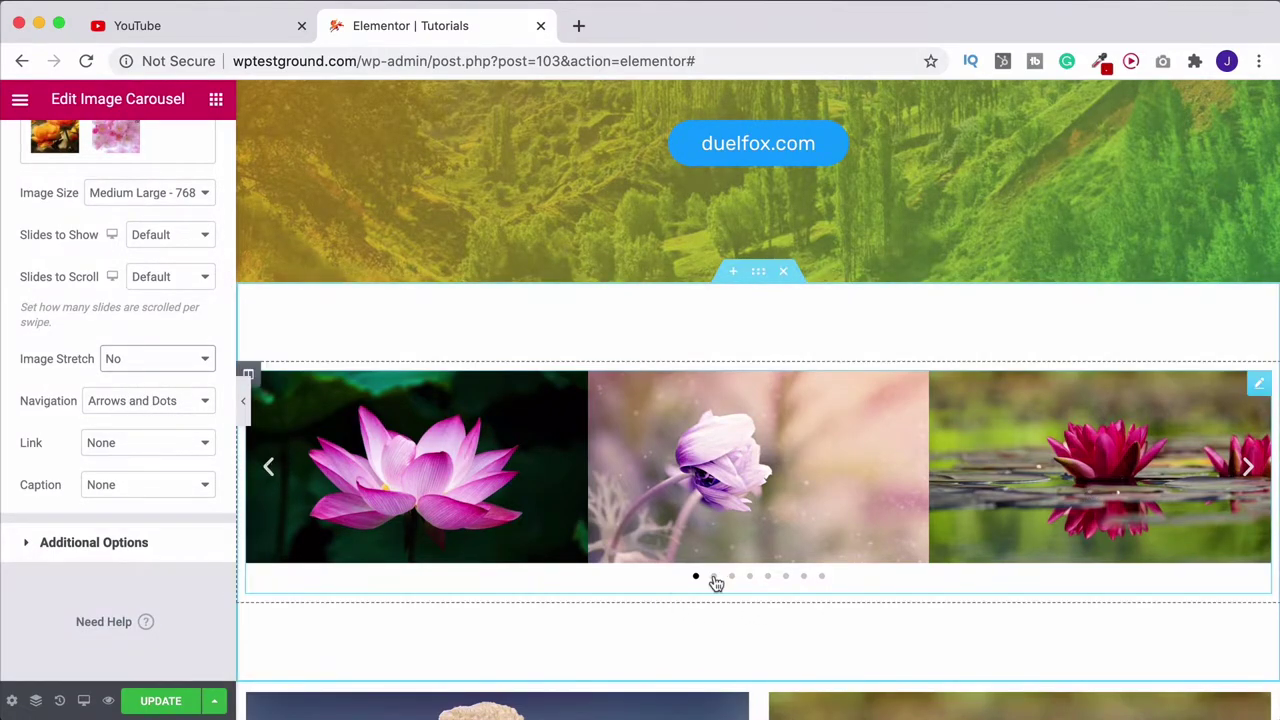
# Step: Test the carousel's dots and next arrow, and try Dots-only navigation before restoring Arrows and Dots
pyautogui.click(751, 577)
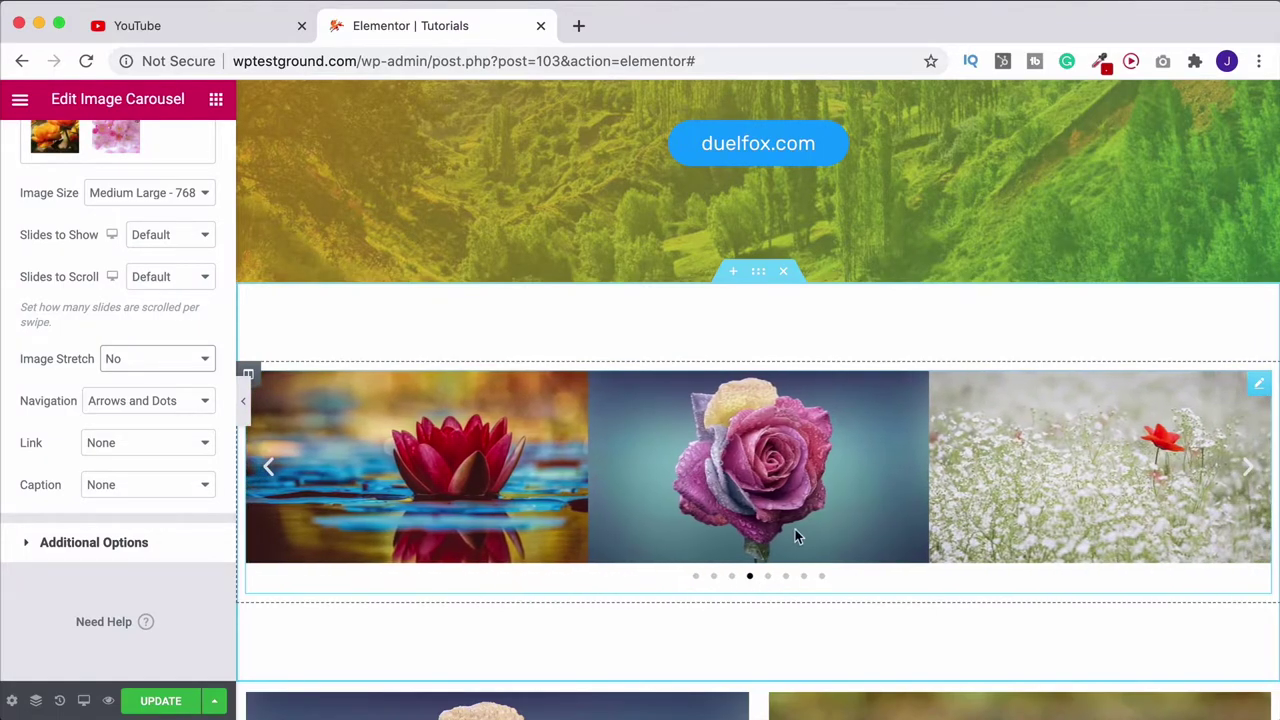
pyautogui.click(1240, 470)
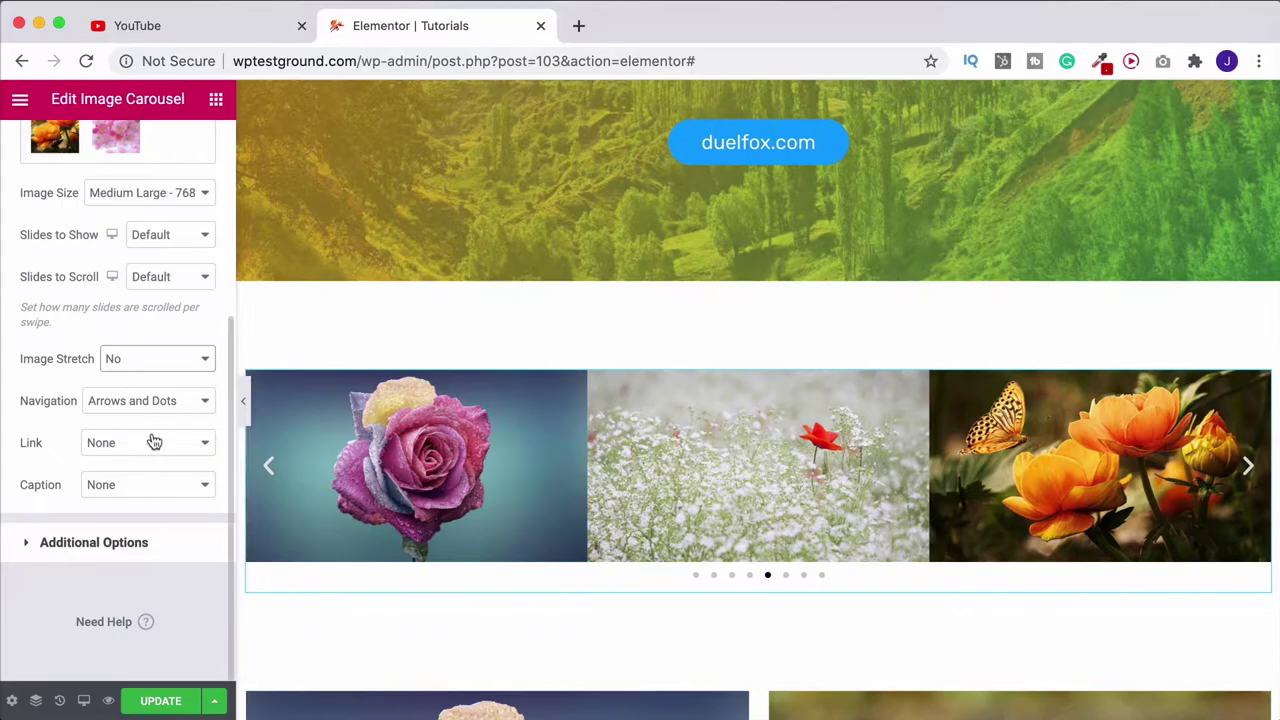
pyautogui.click(150, 400)
pyautogui.click(118, 436)
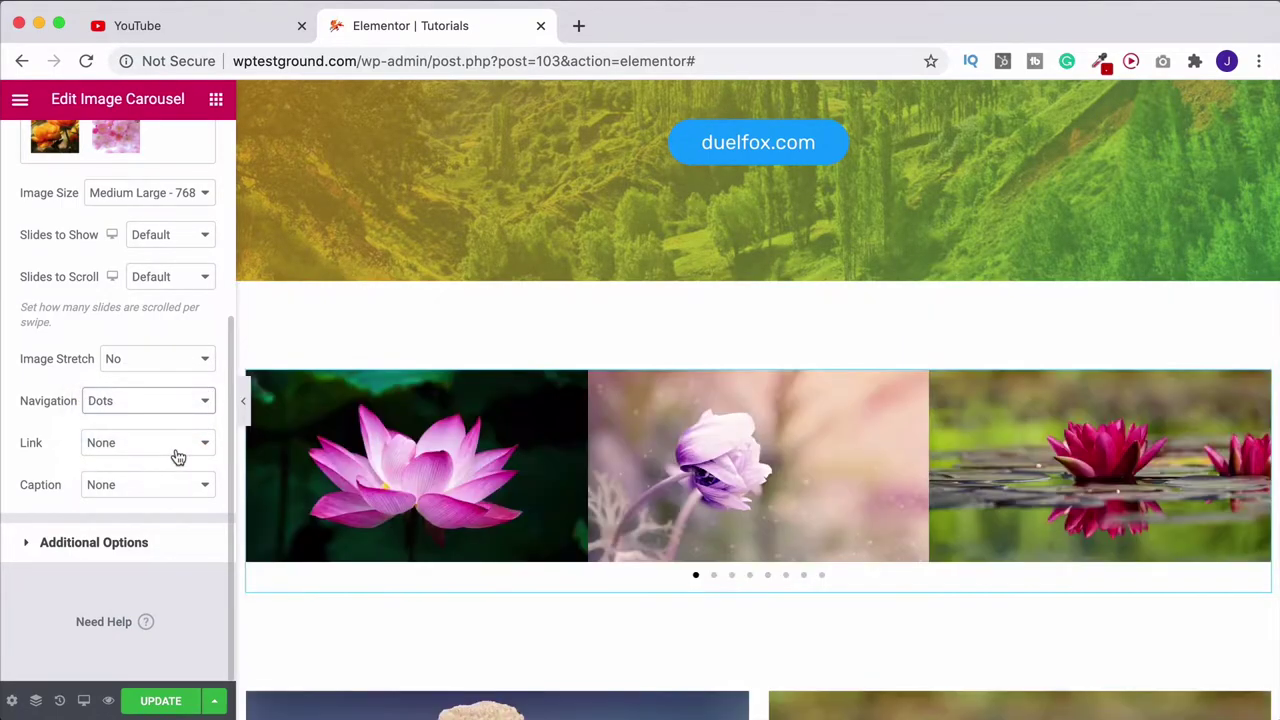
pyautogui.click(128, 407)
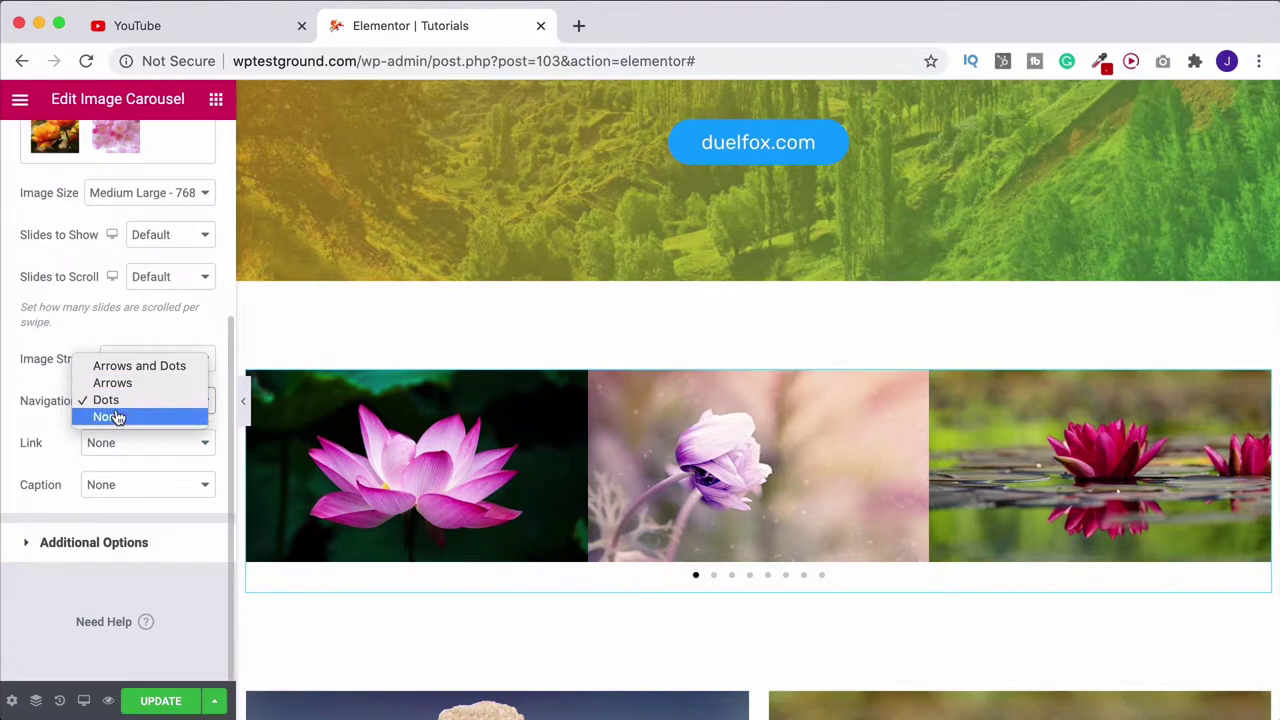
pyautogui.click(120, 368)
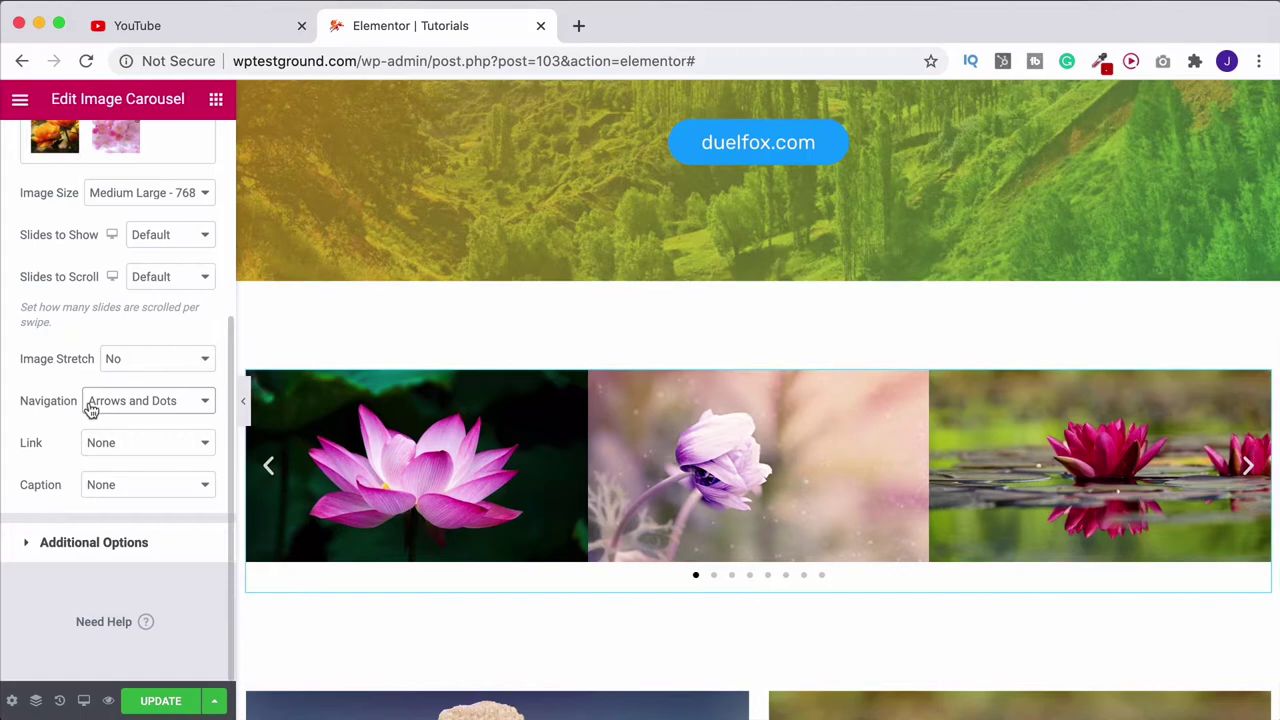
# Step: Set the carousel images to link to their Media File
pyautogui.scroll(2, 90, 407)
pyautogui.click(161, 476)
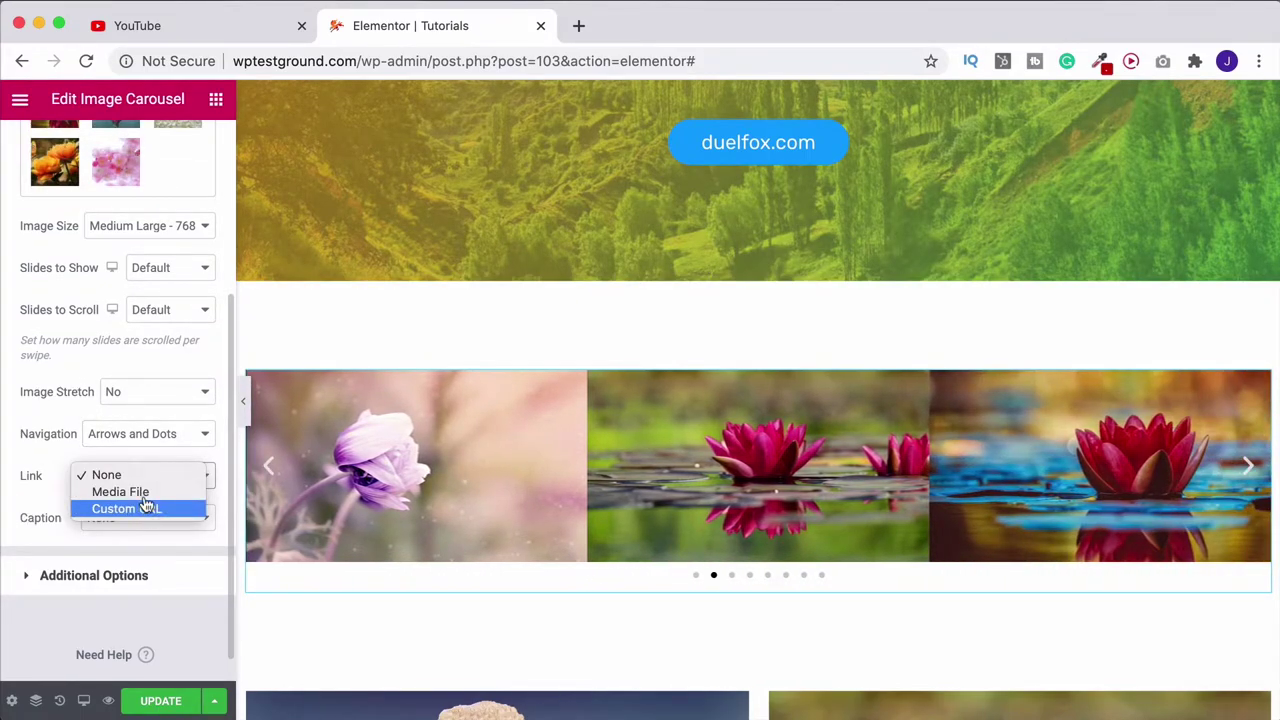
pyautogui.click(142, 496)
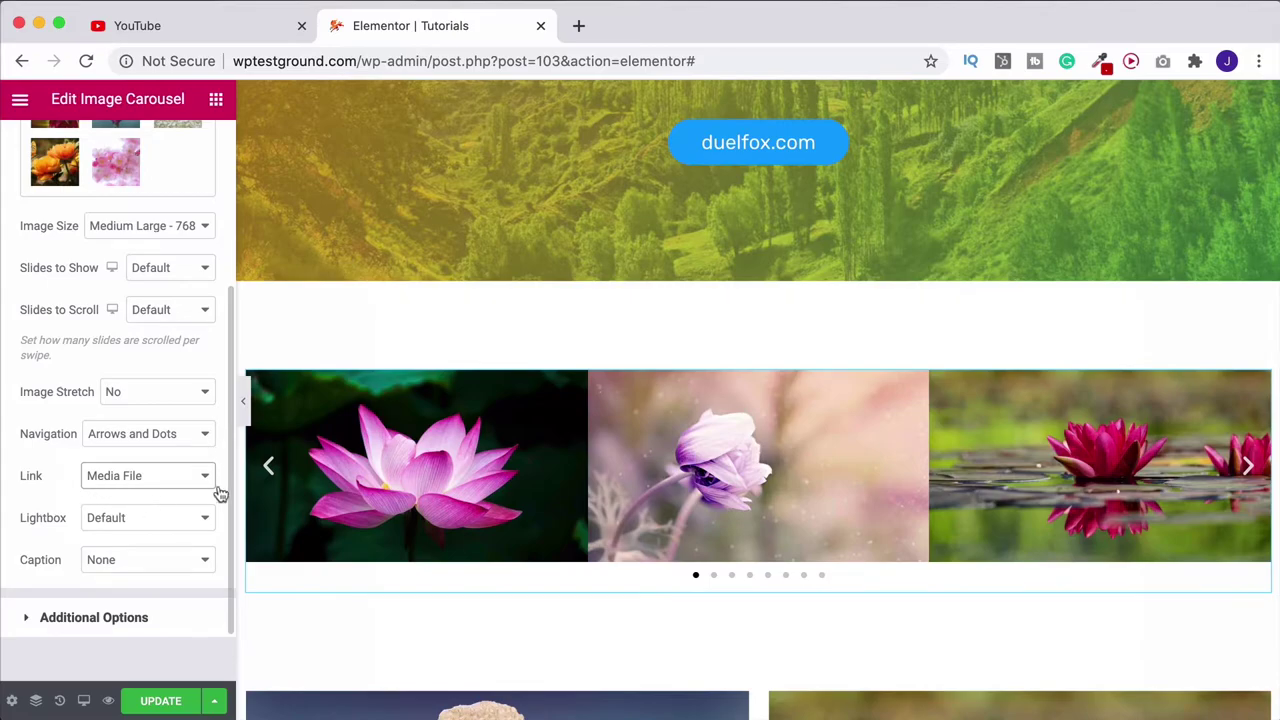
# Step: Preview the purple anemone in the lightbox, browse forward two images, and close the lightbox
pyautogui.click(829, 458)
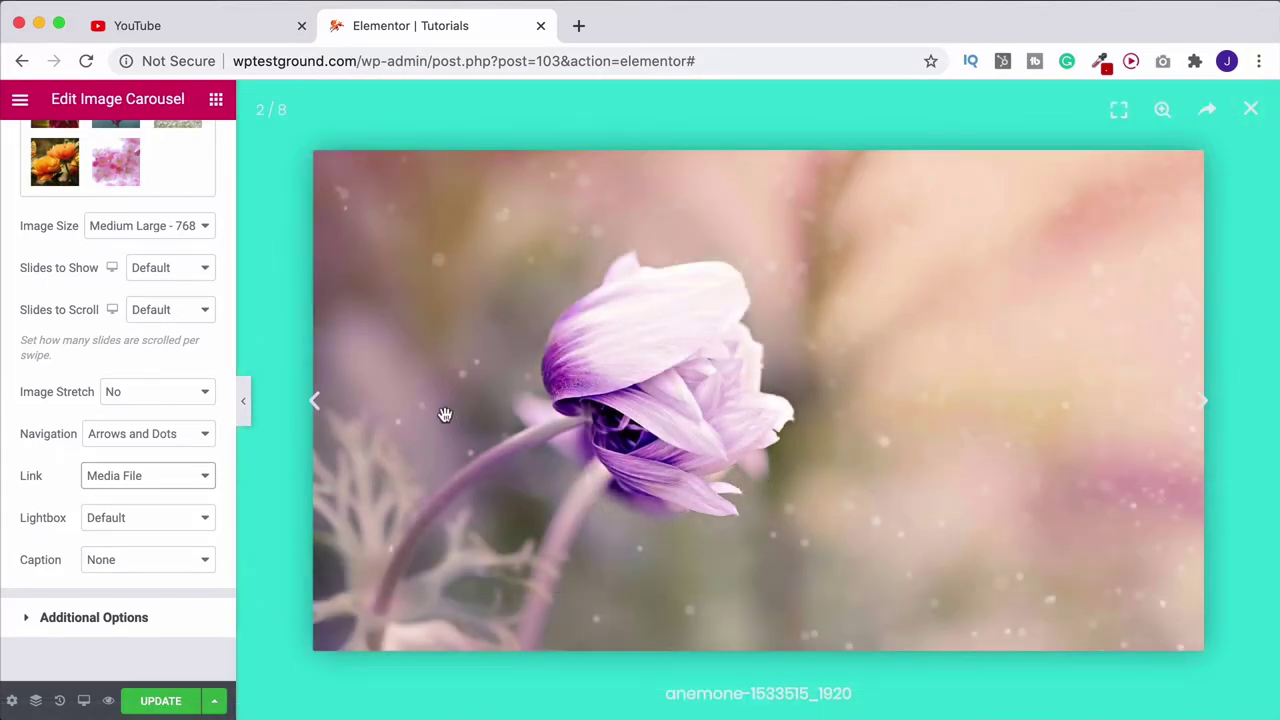
pyautogui.click(1208, 401)
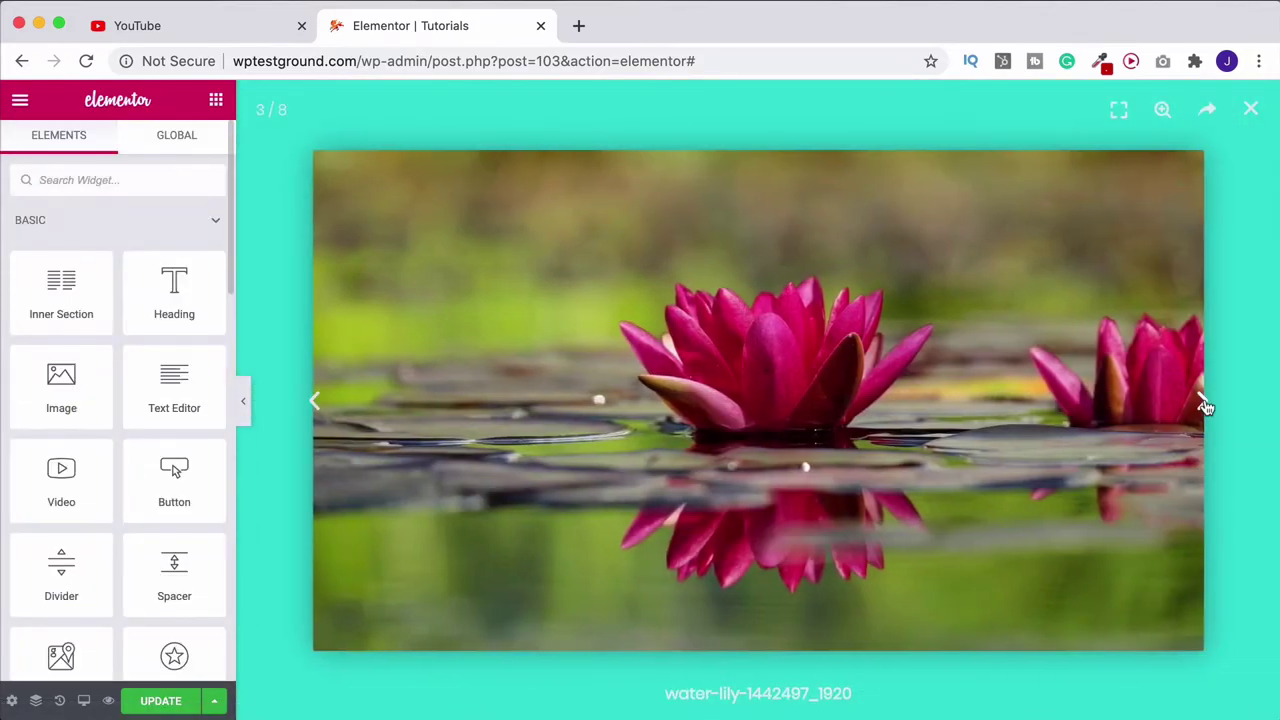
pyautogui.click(1204, 401)
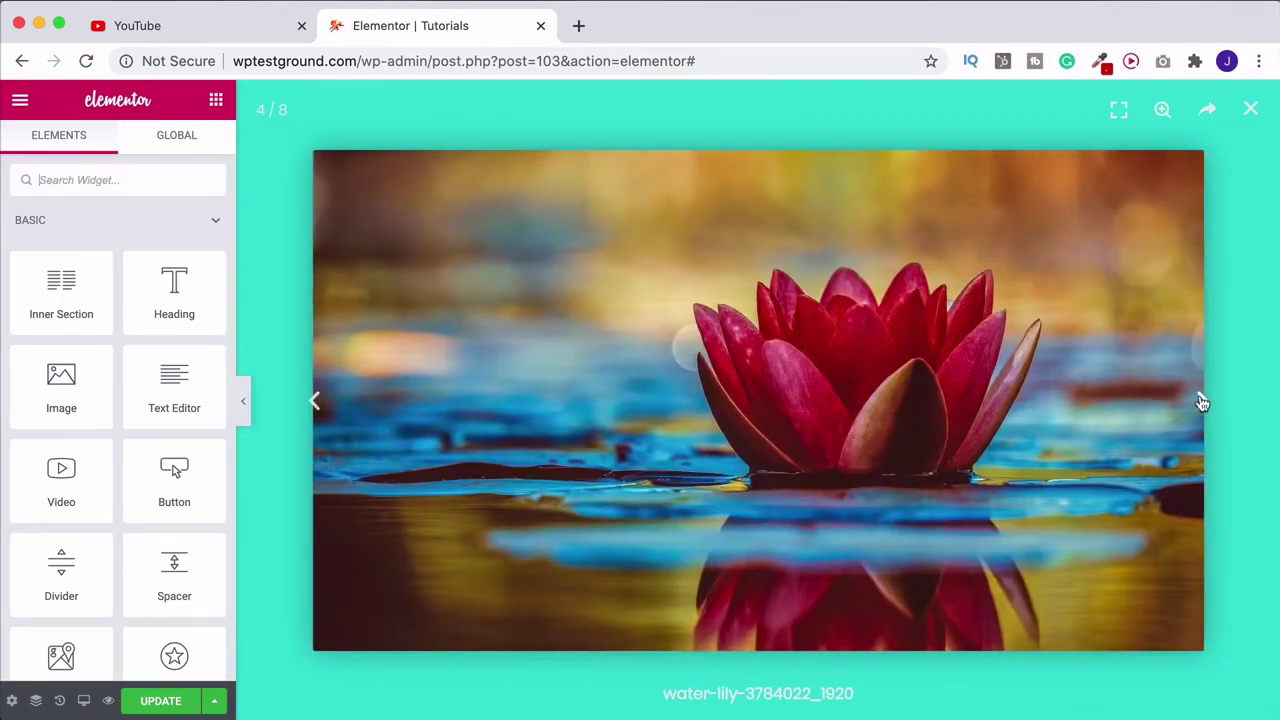
pyautogui.click(1250, 110)
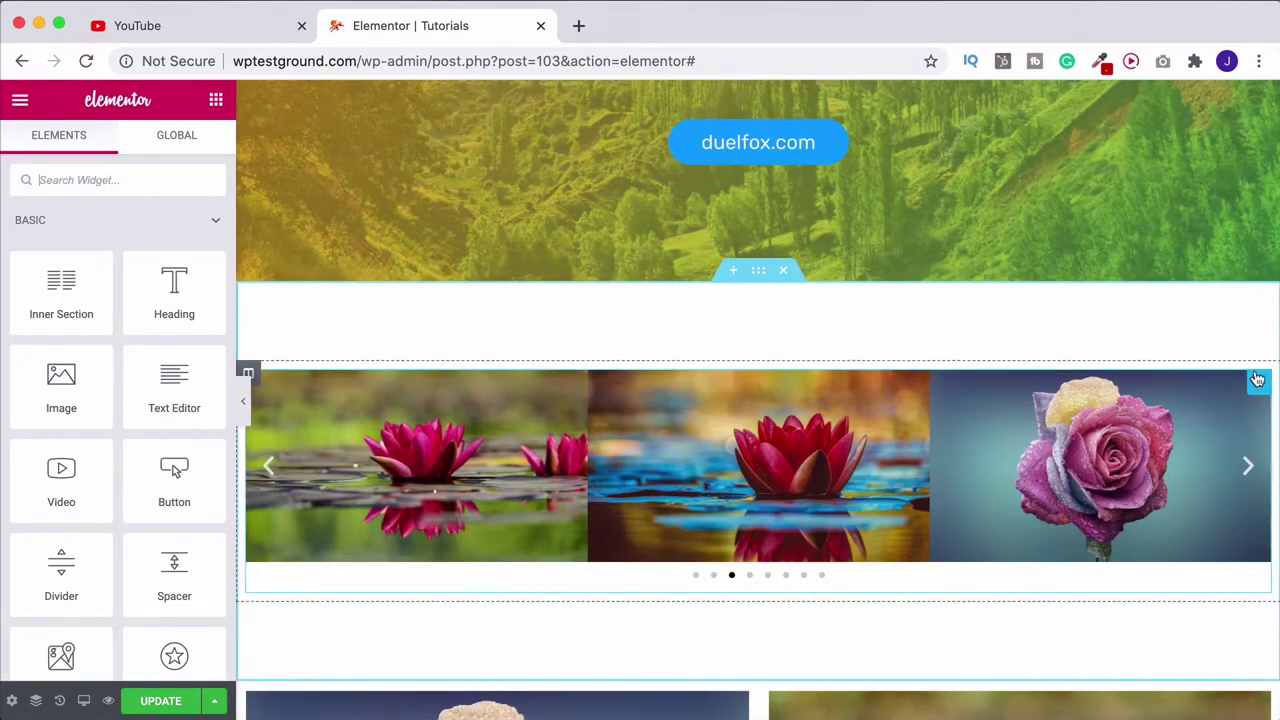
# Step: Reopen the image carousel's settings and try the Title, Caption and Description options for its captions
pyautogui.click(1261, 388)
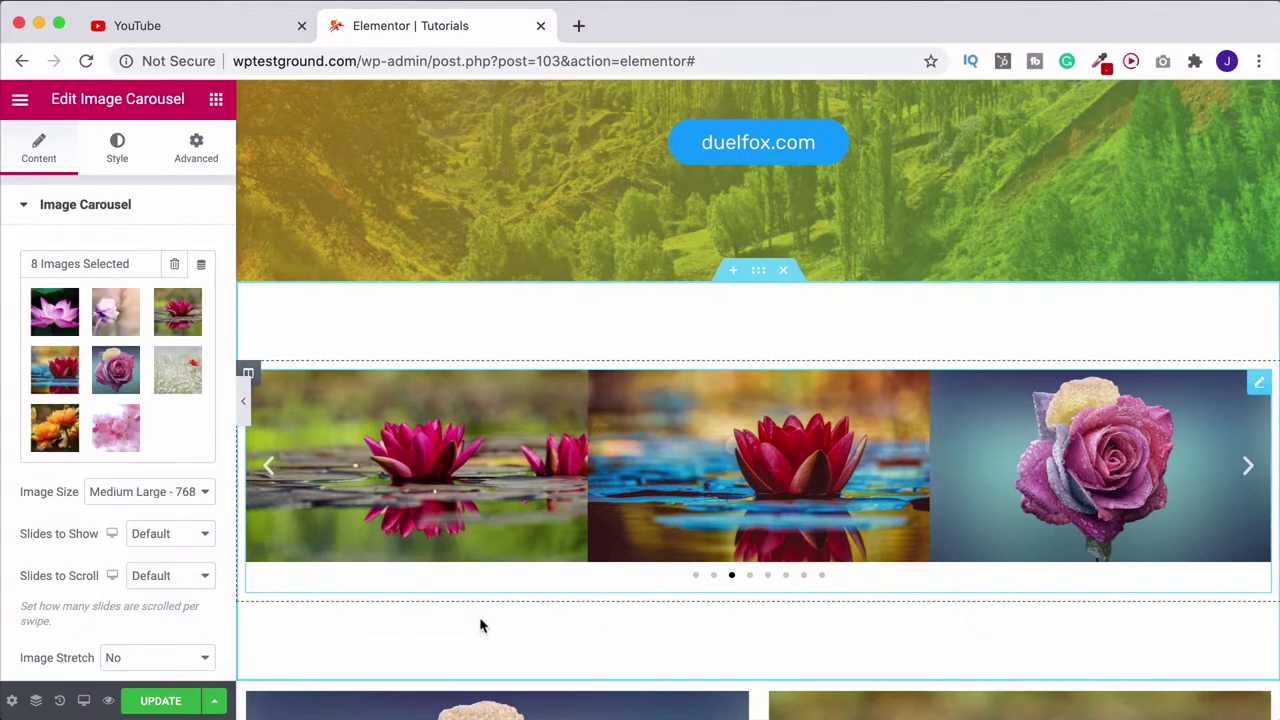
pyautogui.scroll(-3, 85, 519)
pyautogui.scroll(-2, 85, 519)
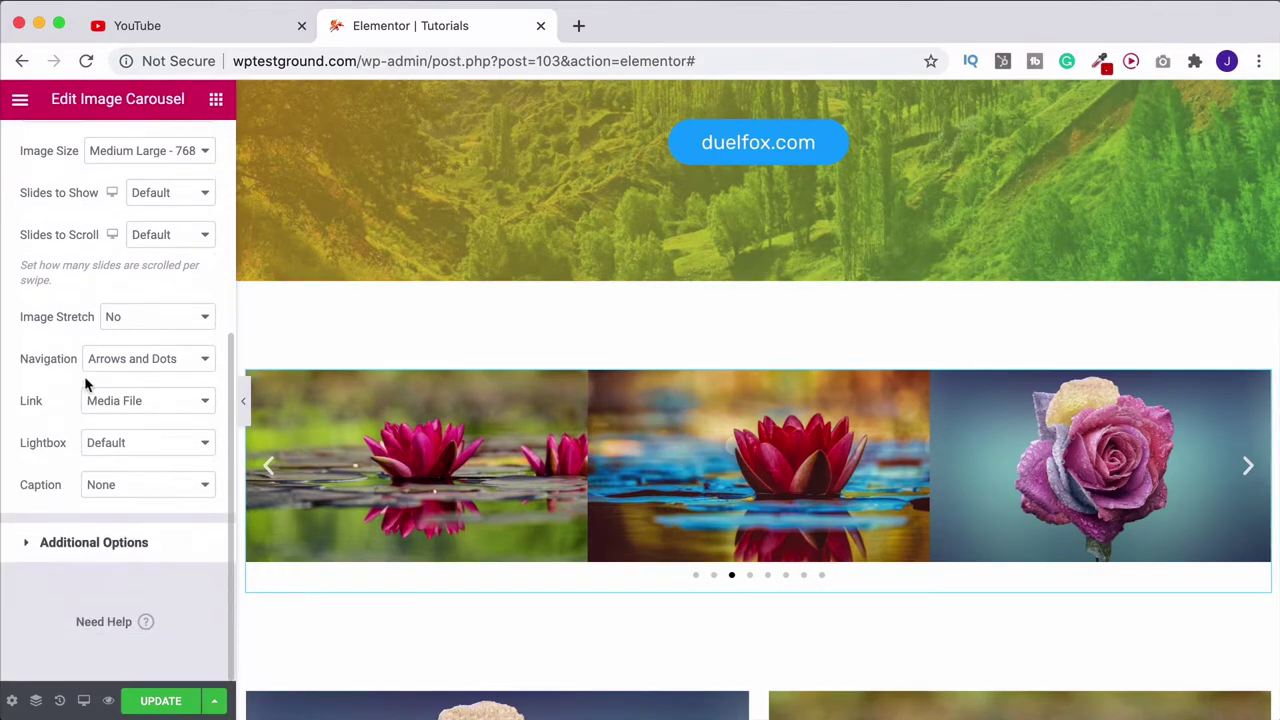
pyautogui.click(129, 486)
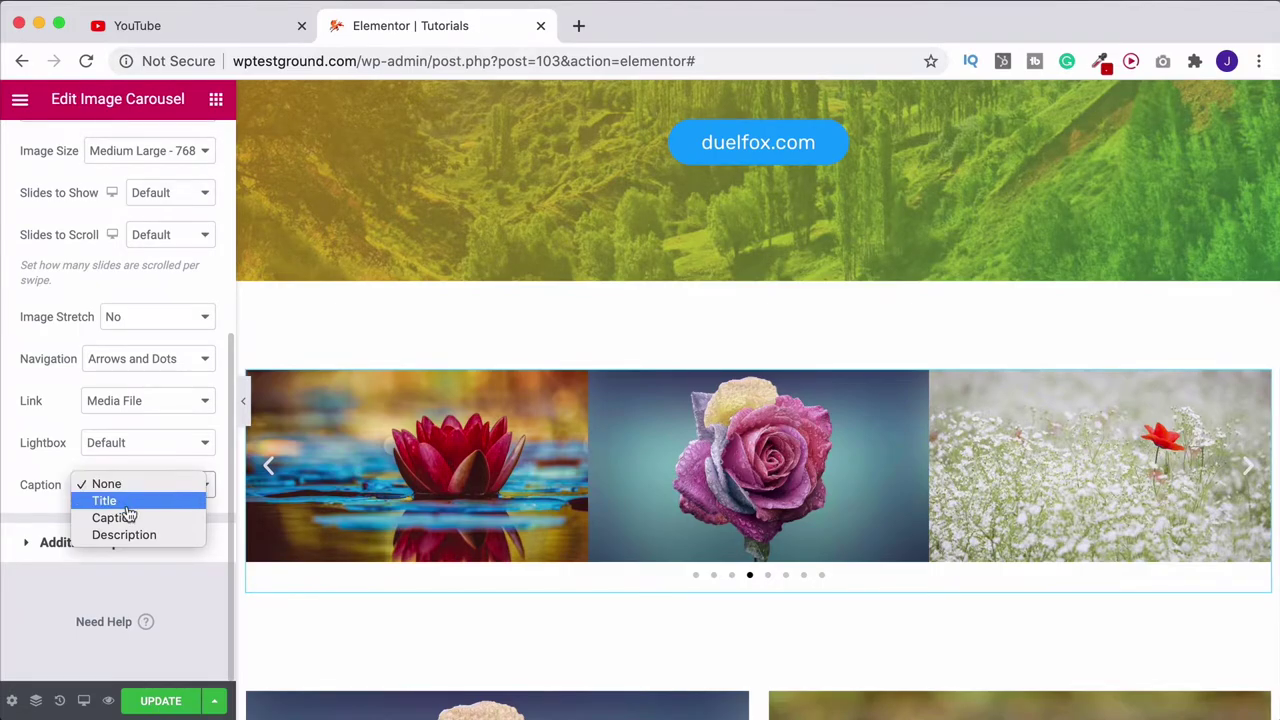
pyautogui.click(105, 501)
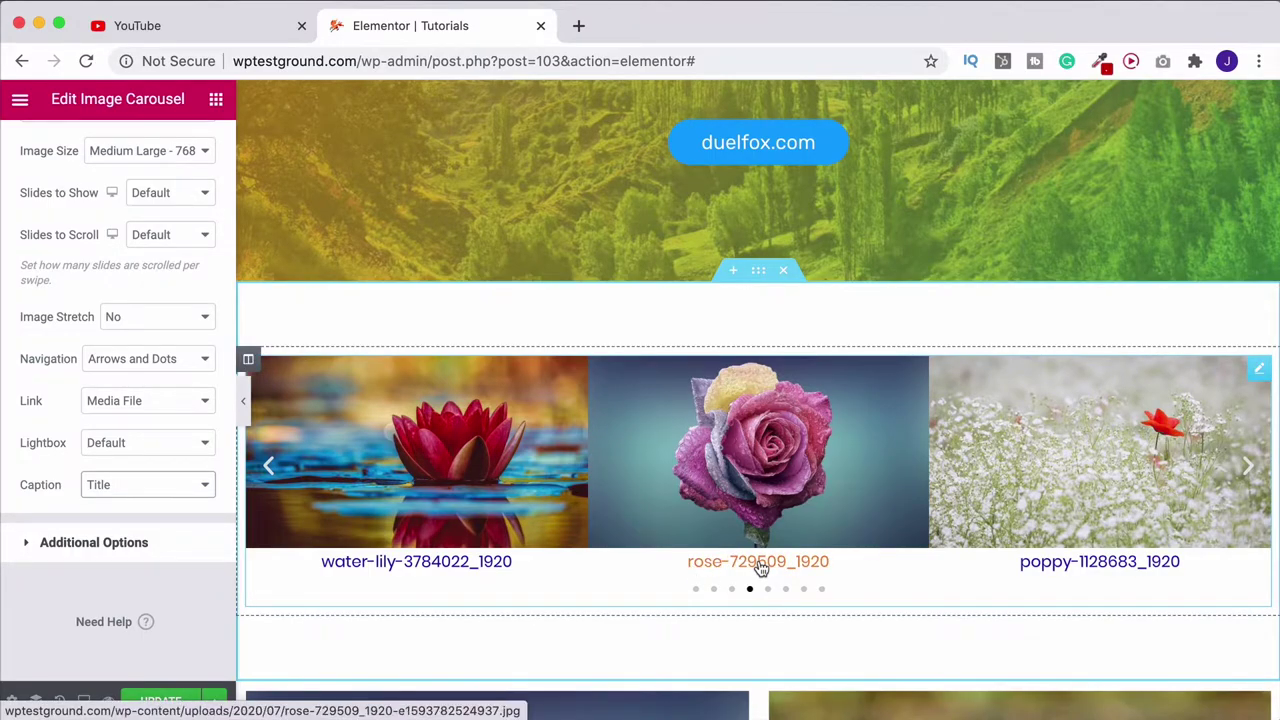
pyautogui.click(170, 484)
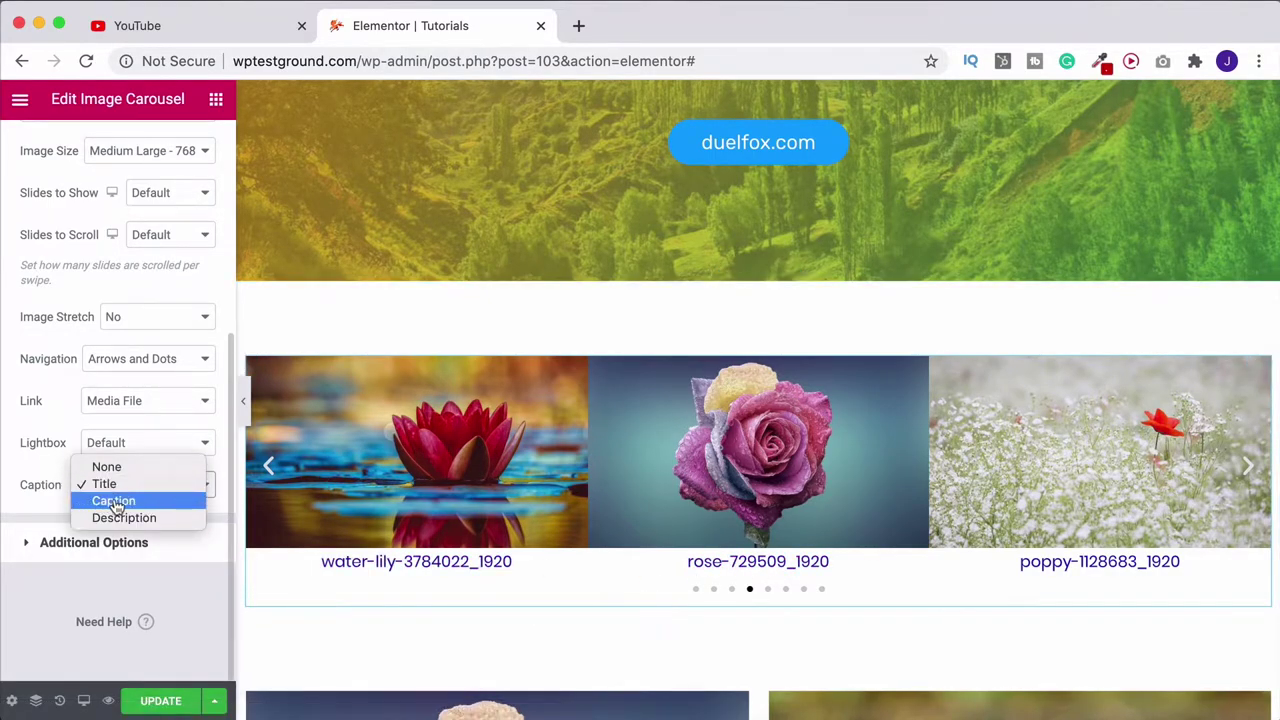
pyautogui.click(124, 505)
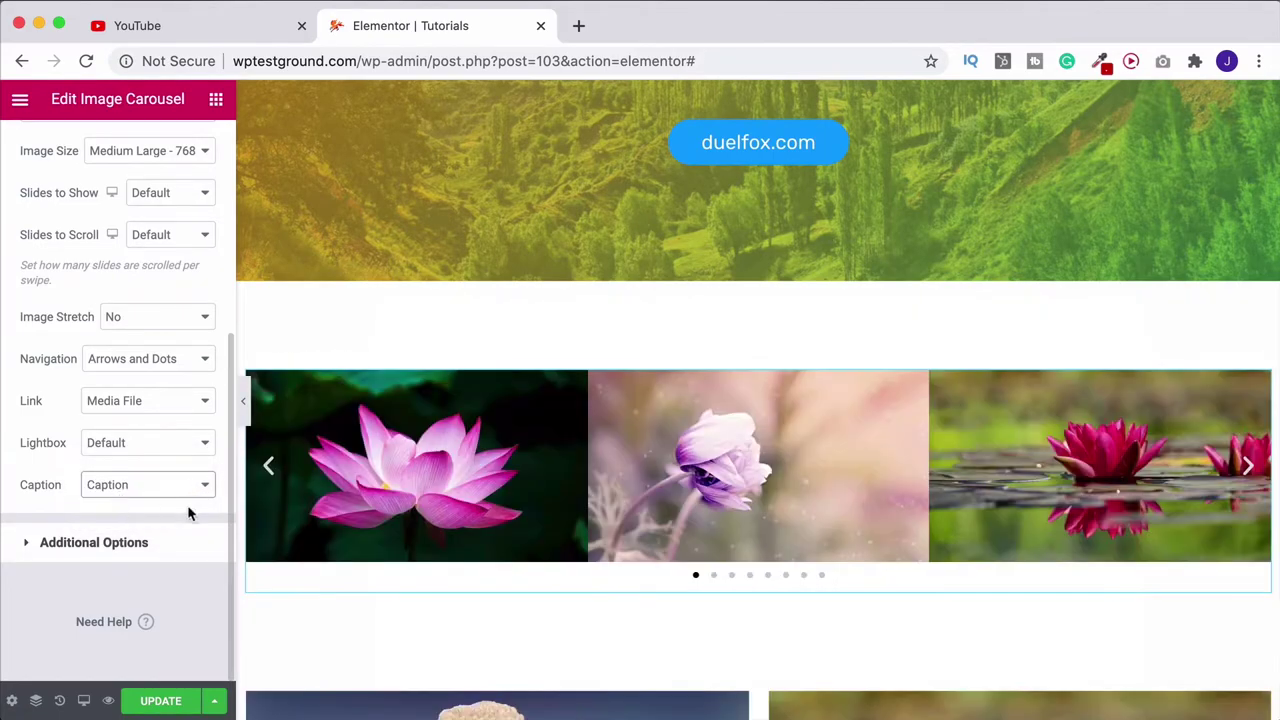
pyautogui.click(149, 489)
pyautogui.click(130, 501)
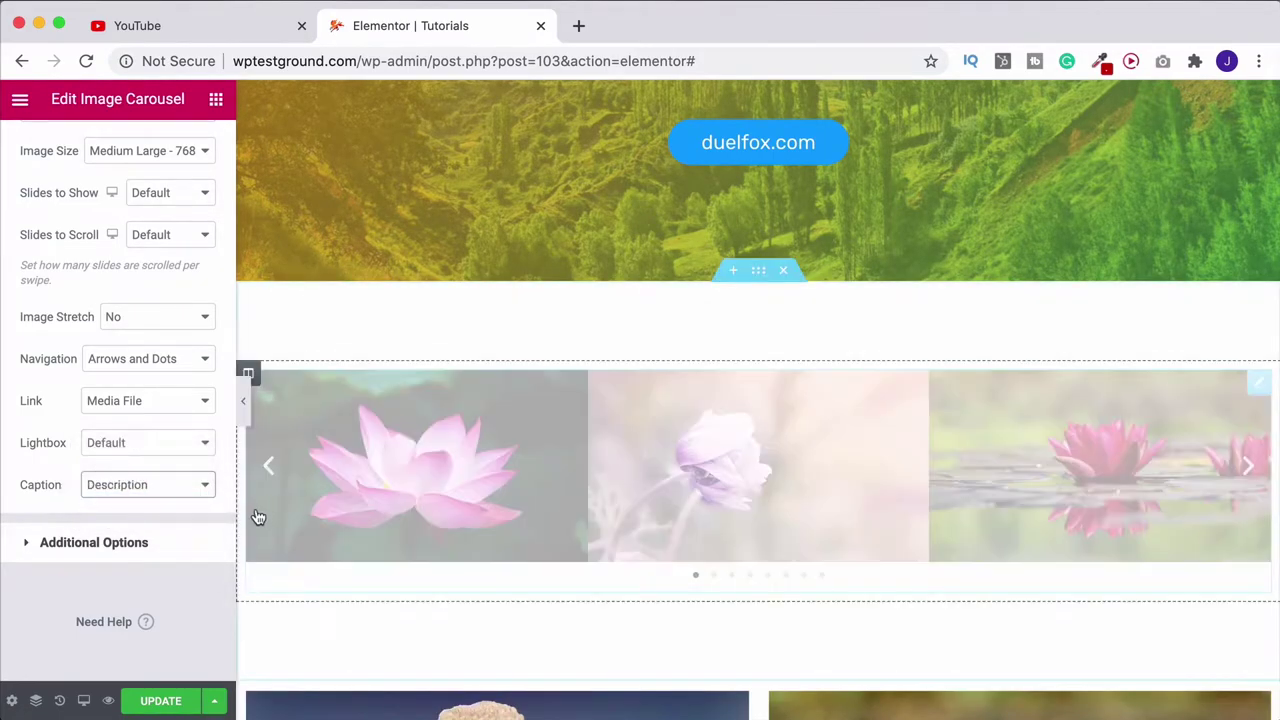
# Step: Examine the title, caption and description fields of the foggy mountain photo in the carousel's media library, and close it without adding the photo
pyautogui.scroll(5, 140, 495)
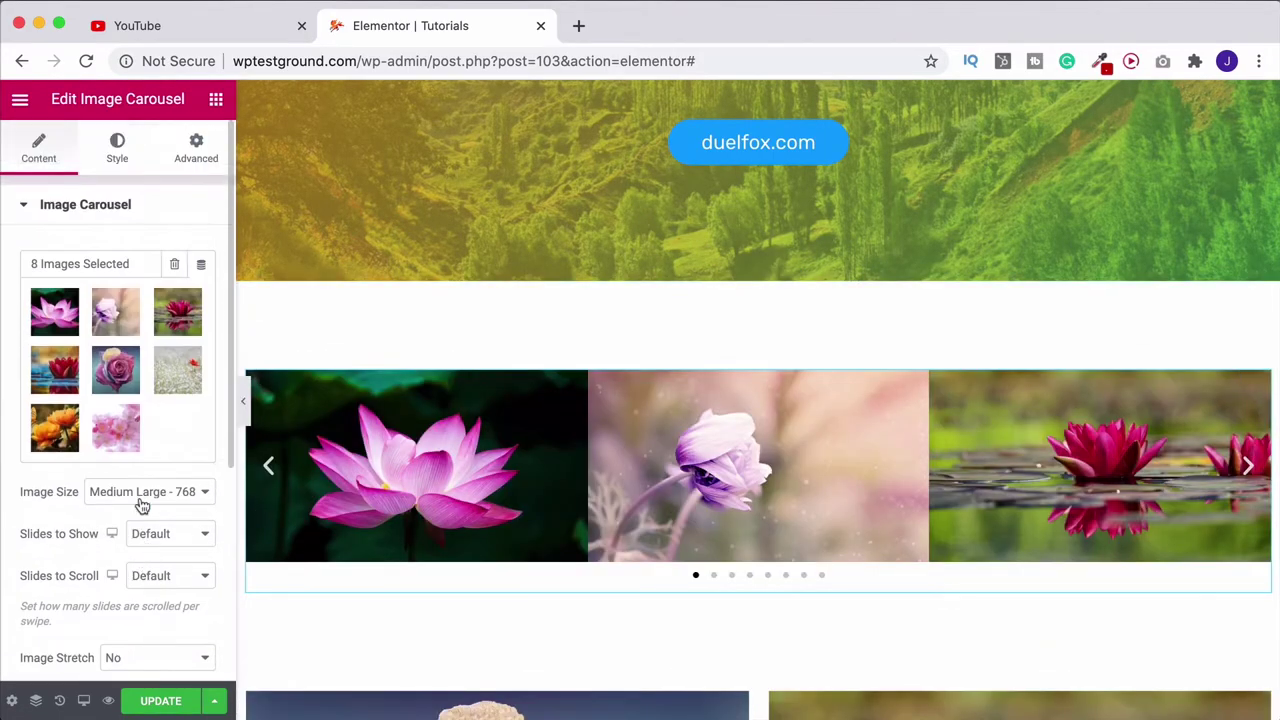
pyautogui.click(92, 318)
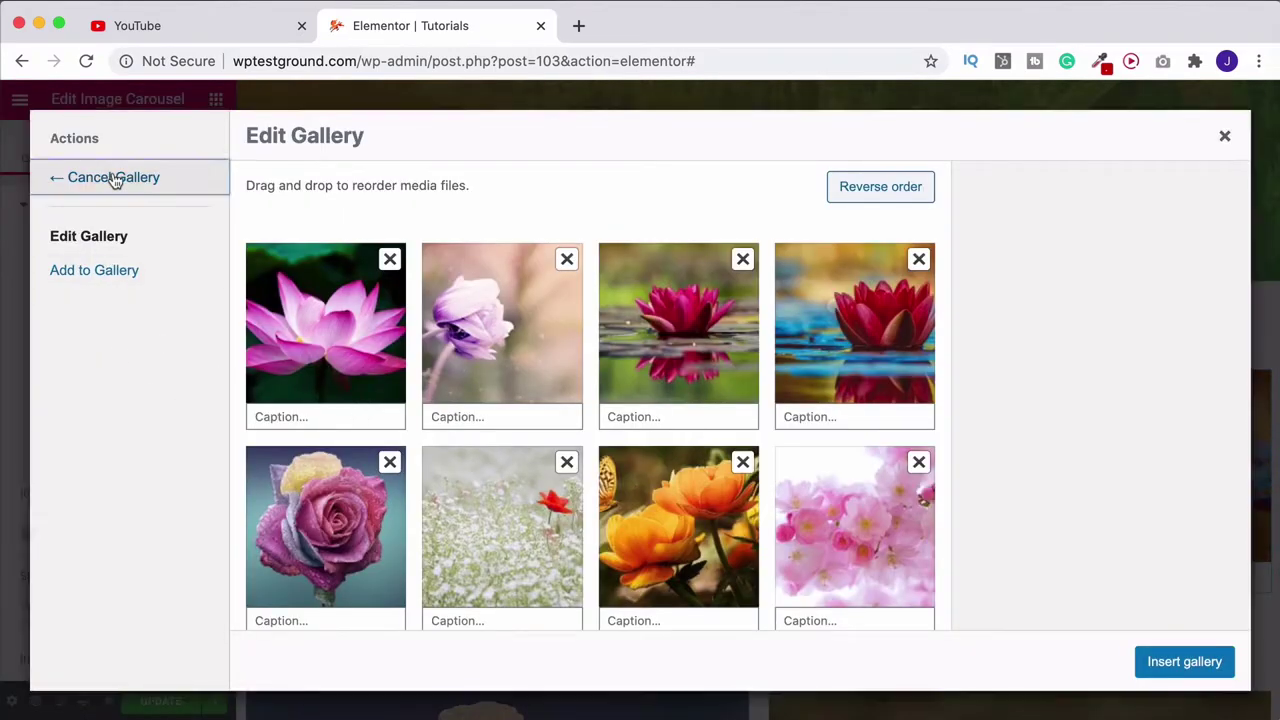
pyautogui.click(115, 180)
pyautogui.click(99, 348)
pyautogui.click(90, 266)
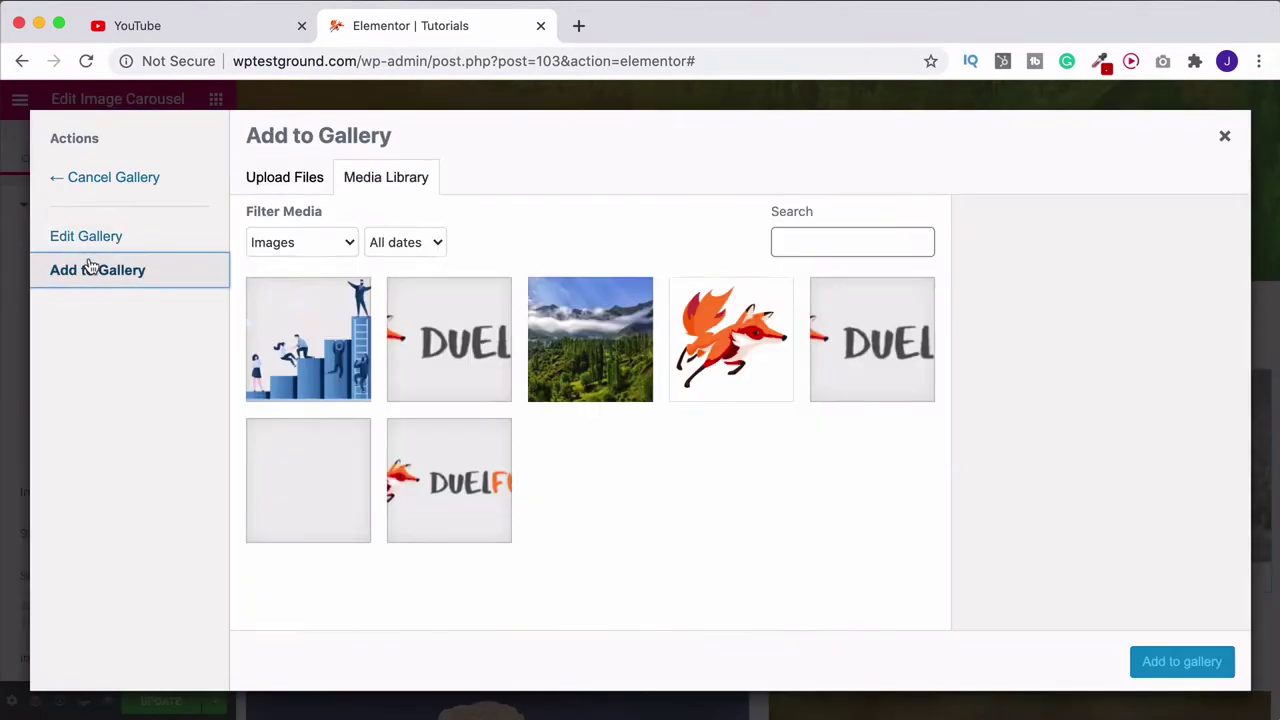
pyautogui.click(600, 352)
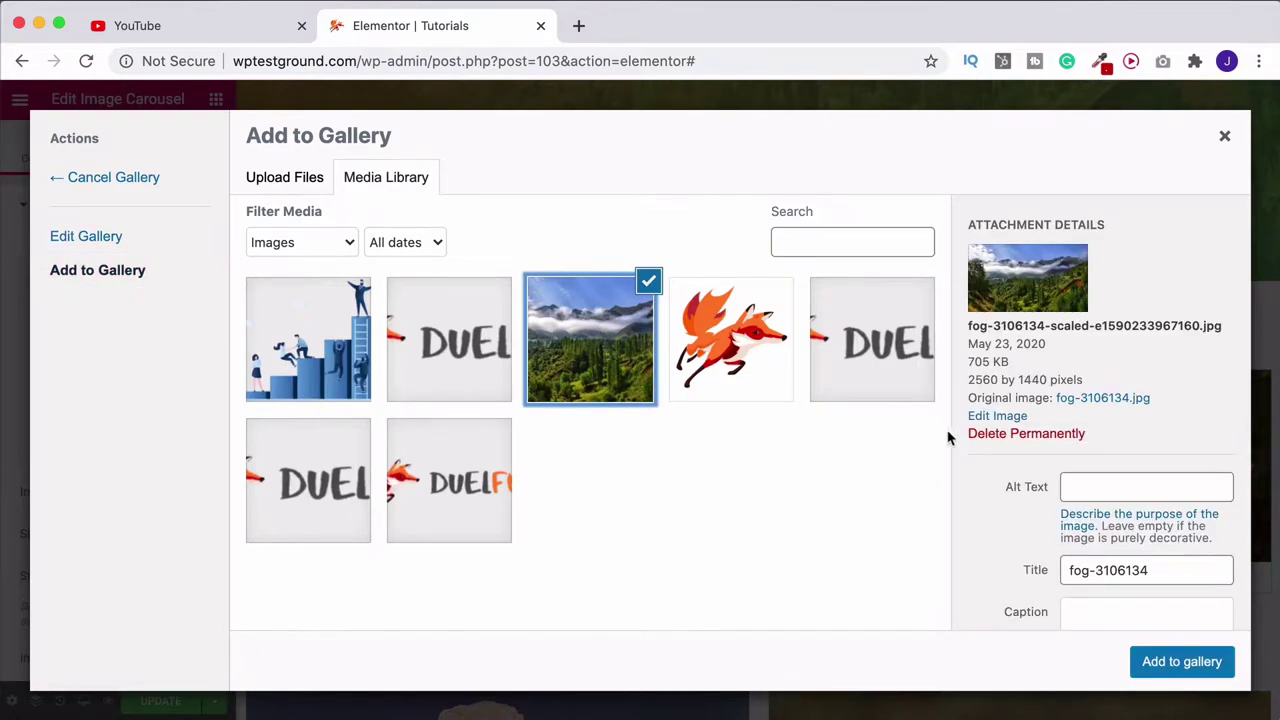
pyautogui.scroll(-3, 1094, 443)
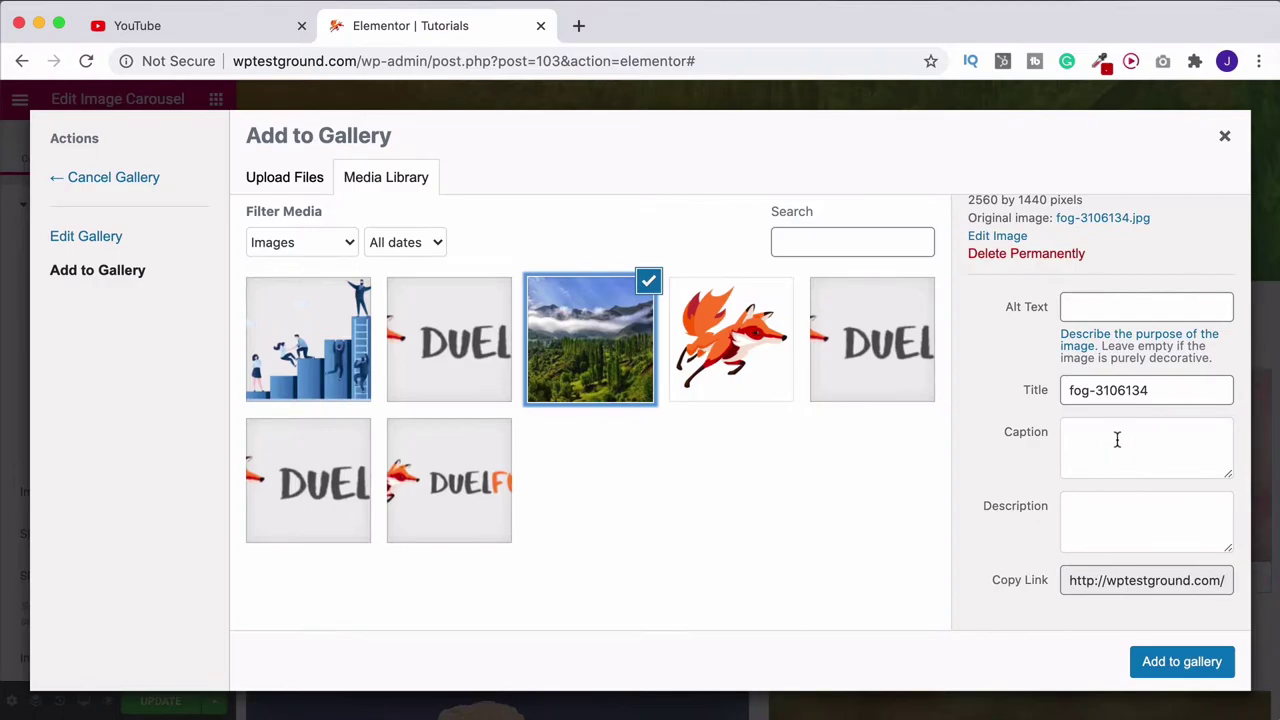
pyautogui.click(1222, 136)
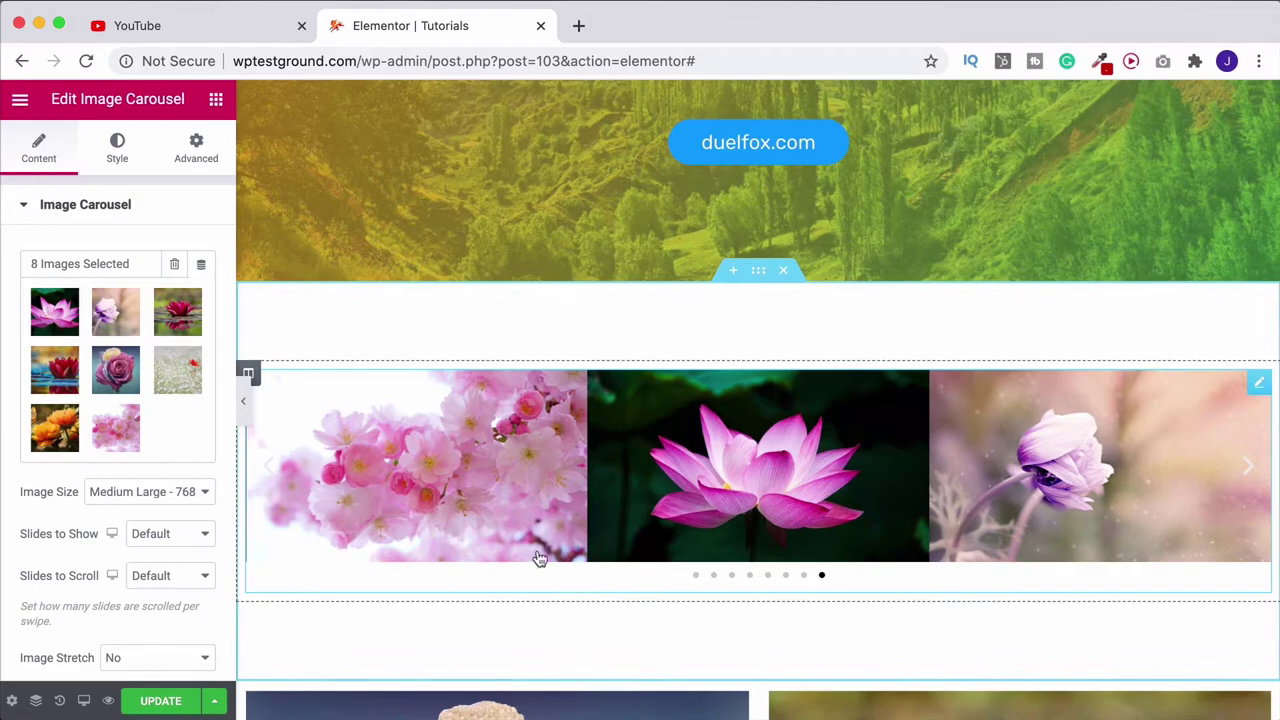
# Step: Set the carousel's caption option back to None
pyautogui.scroll(-5, 23, 563)
pyautogui.scroll(-3, 56, 521)
pyautogui.click(120, 484)
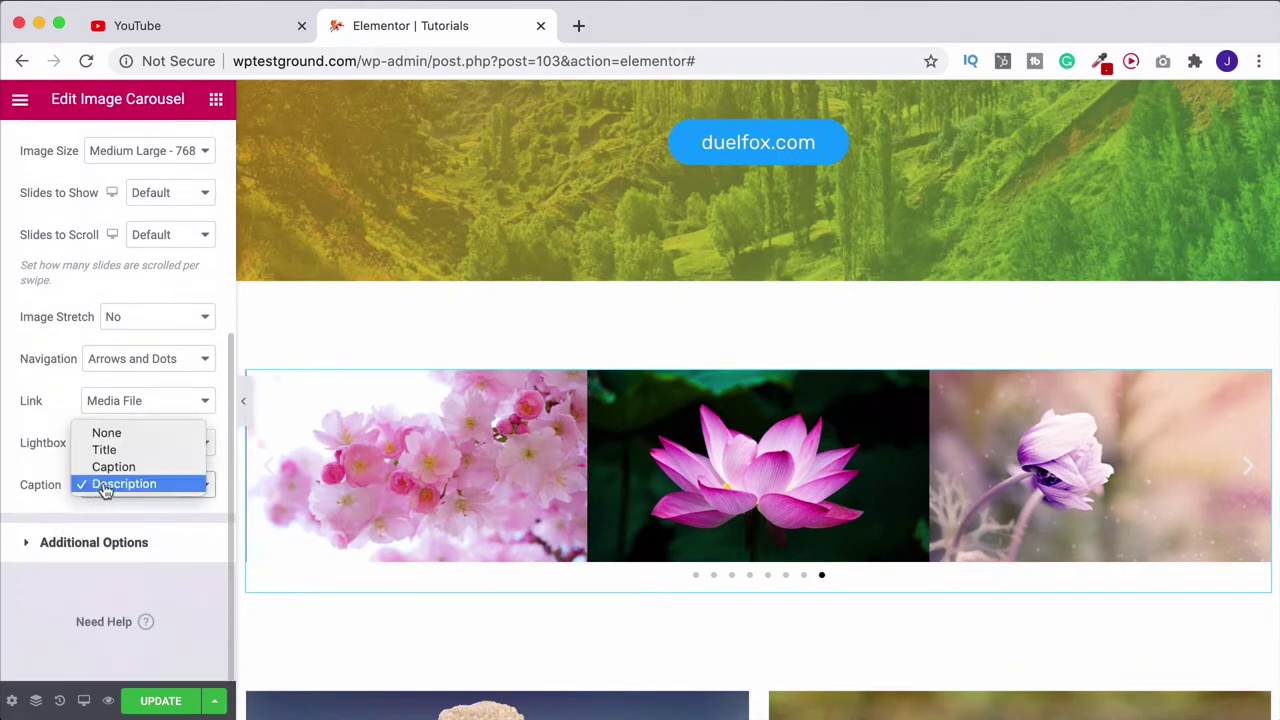
pyautogui.click(121, 437)
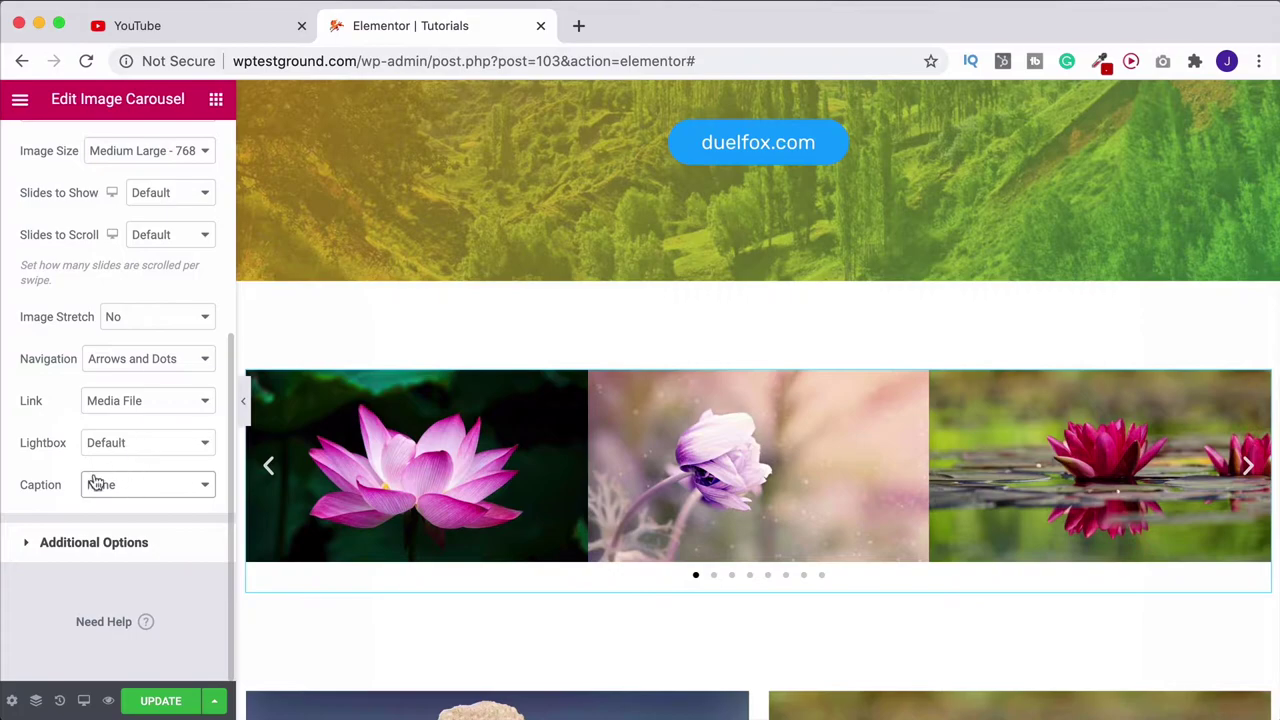
# Step: Review the carousel's additional options for autoplay, pausing, looping, speed and direction, keeping Autoplay at Yes
pyautogui.click(72, 545)
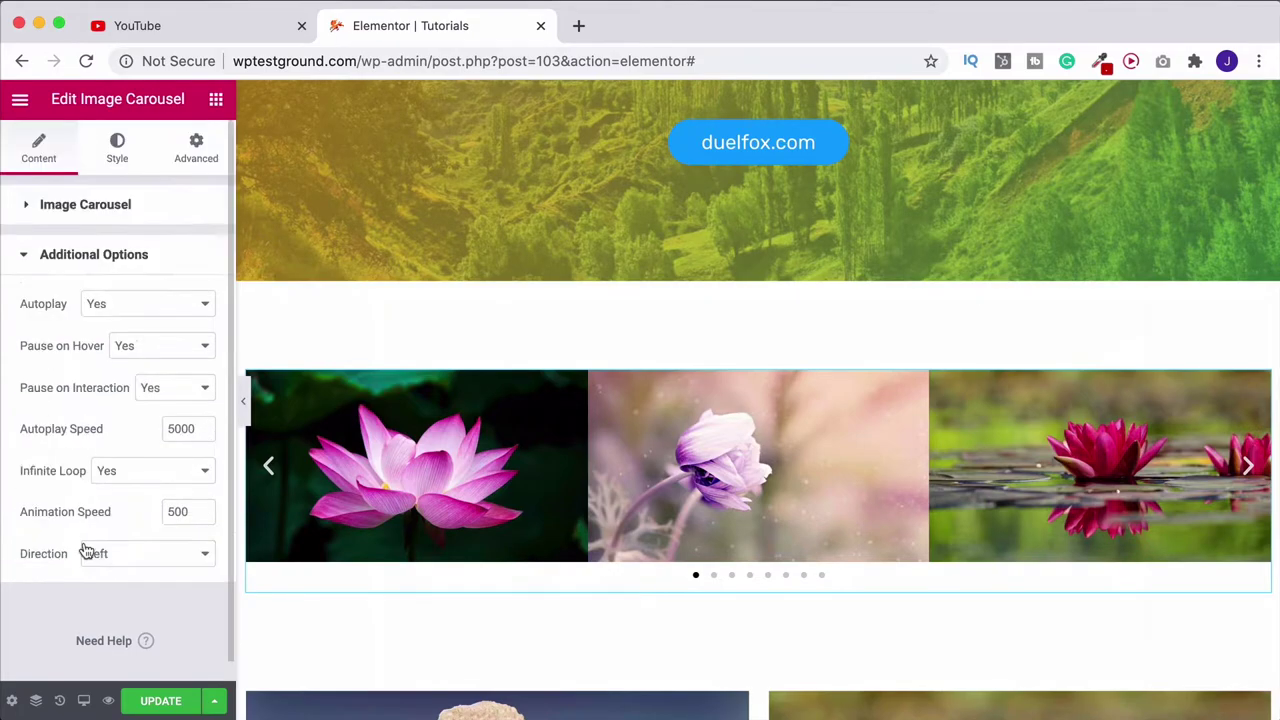
pyautogui.click(126, 312)
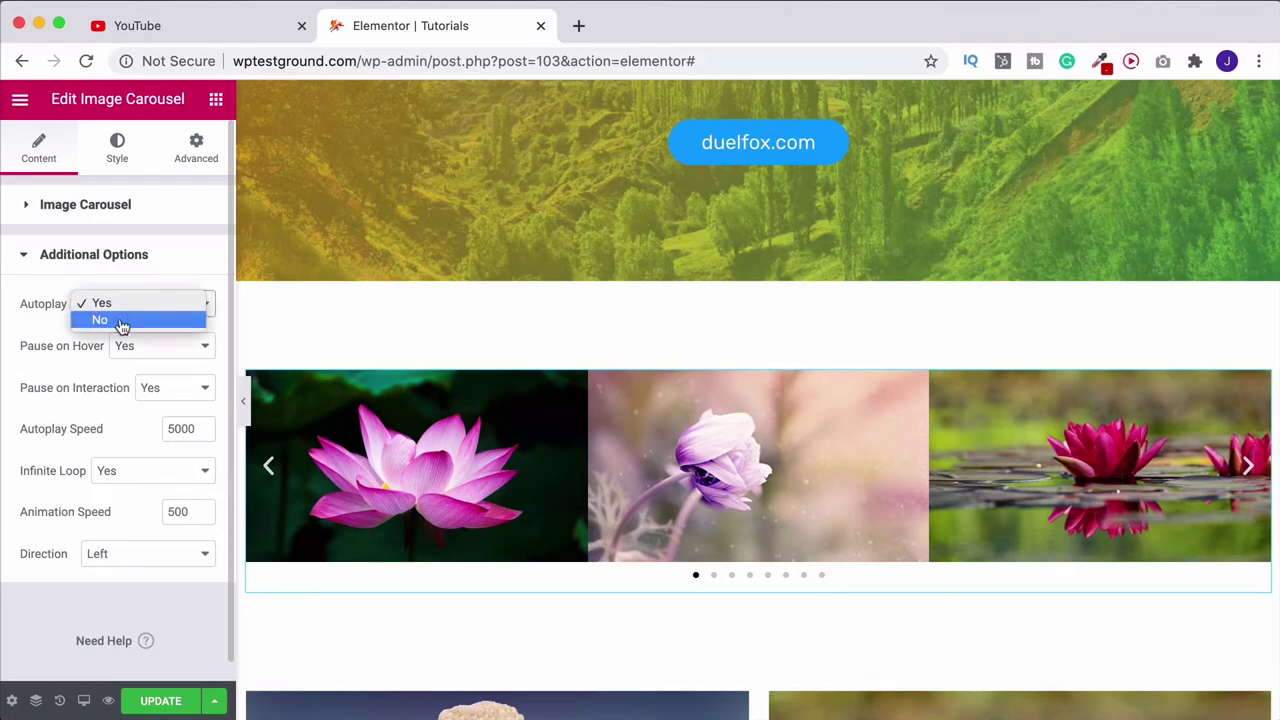
pyautogui.click(76, 366)
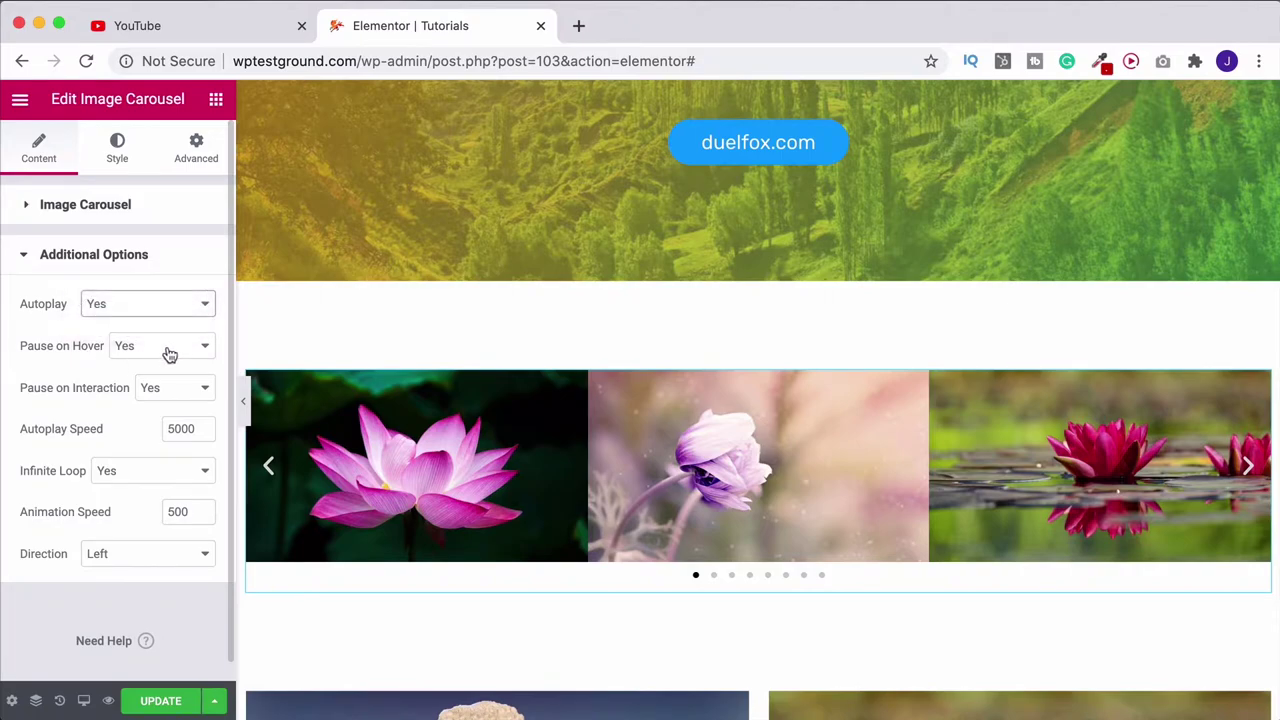
pyautogui.scroll(-1, 162, 358)
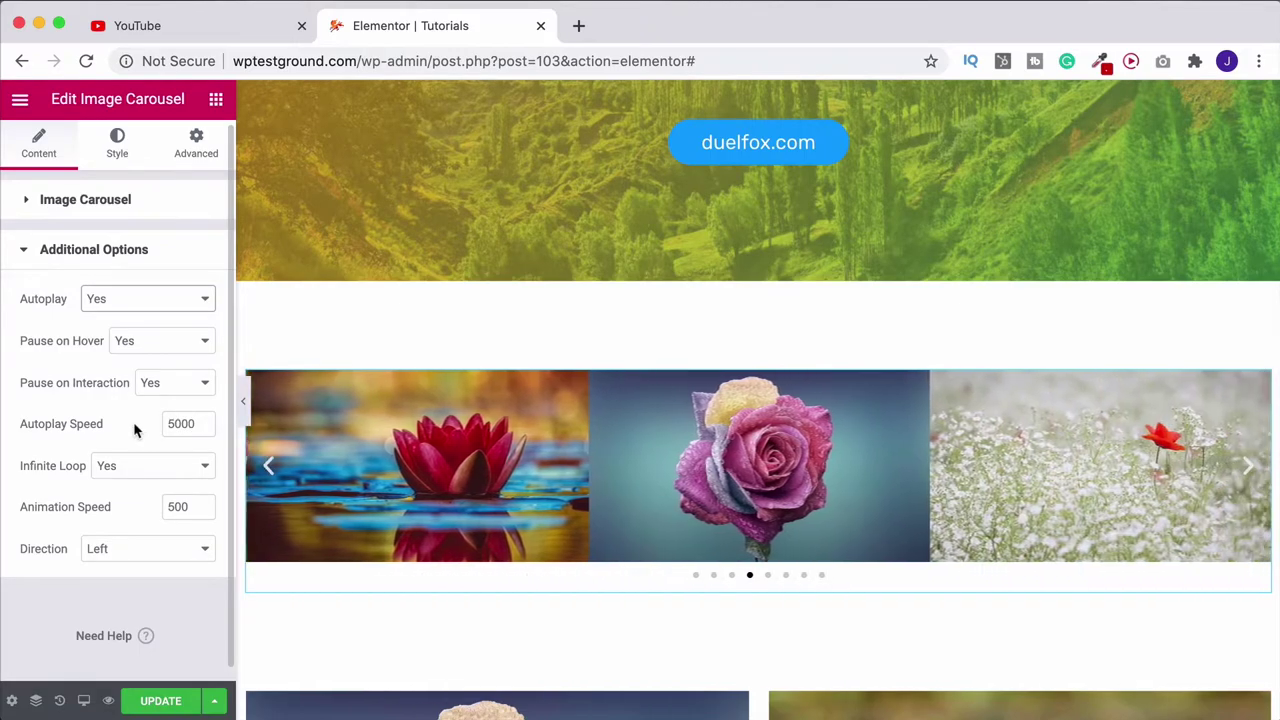
pyautogui.scroll(-1, 135, 430)
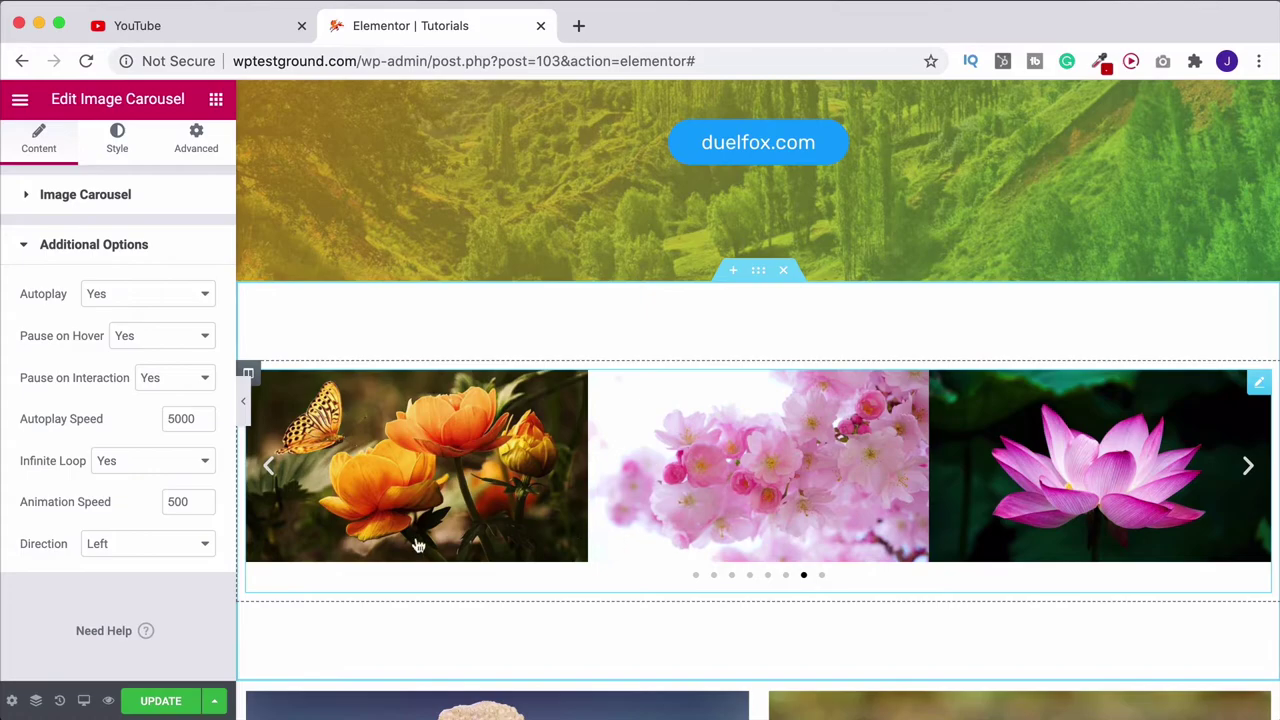
# Step: Try the Right direction for the carousel, and restore the direction to Left
pyautogui.click(131, 546)
pyautogui.click(128, 559)
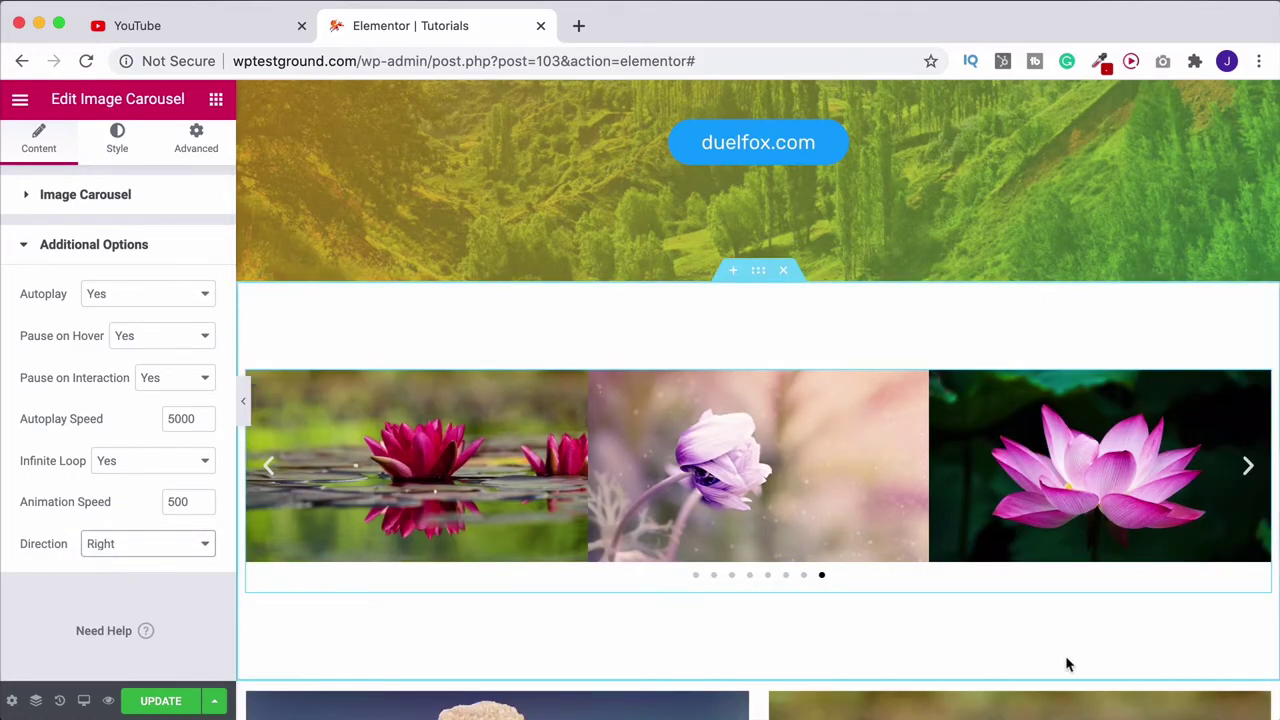
pyautogui.click(140, 545)
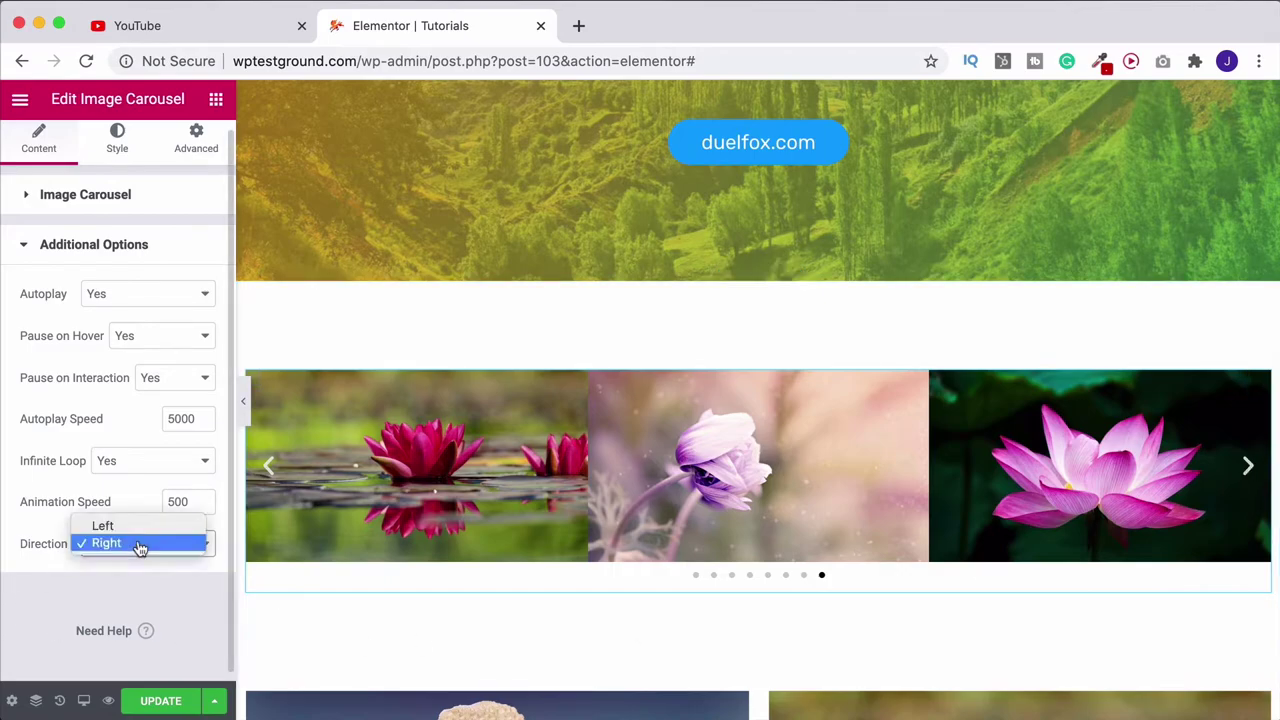
pyautogui.click(114, 526)
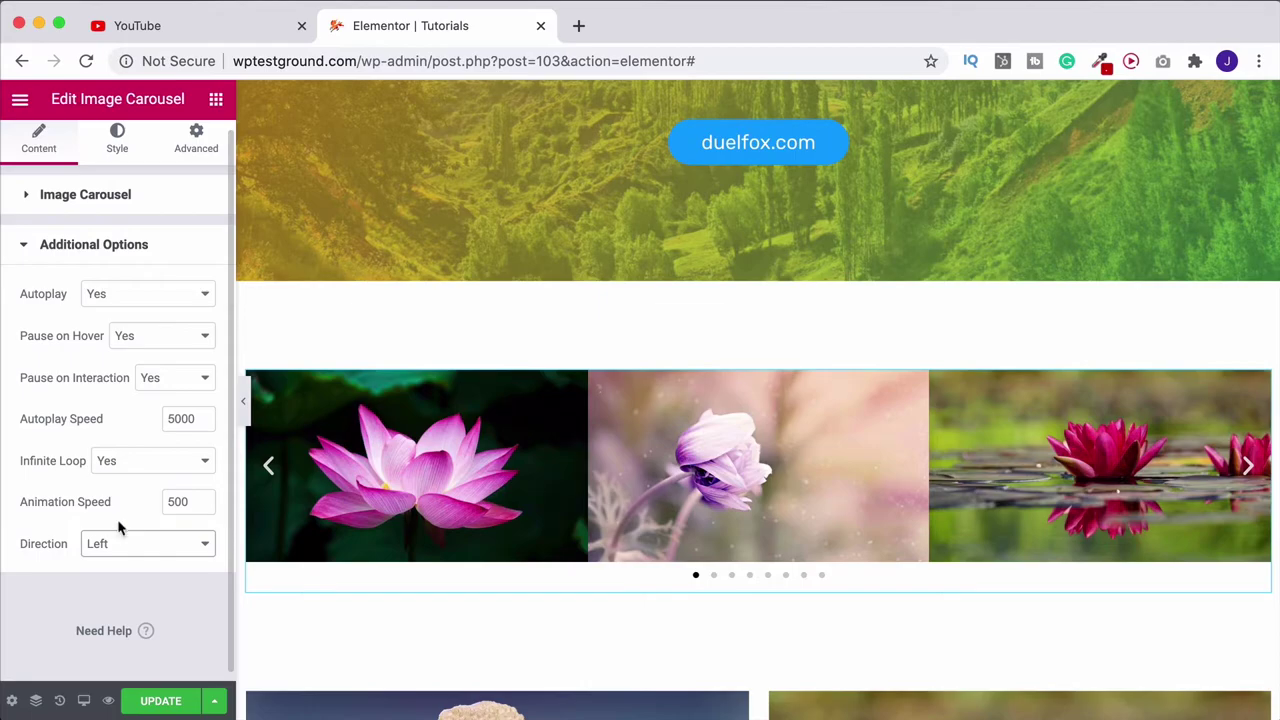
# Step: Try the Outside position for the carousel's navigation arrows, restore it to Inside, and set the arrow size to 38
pyautogui.scroll(1, 129, 541)
pyautogui.click(117, 150)
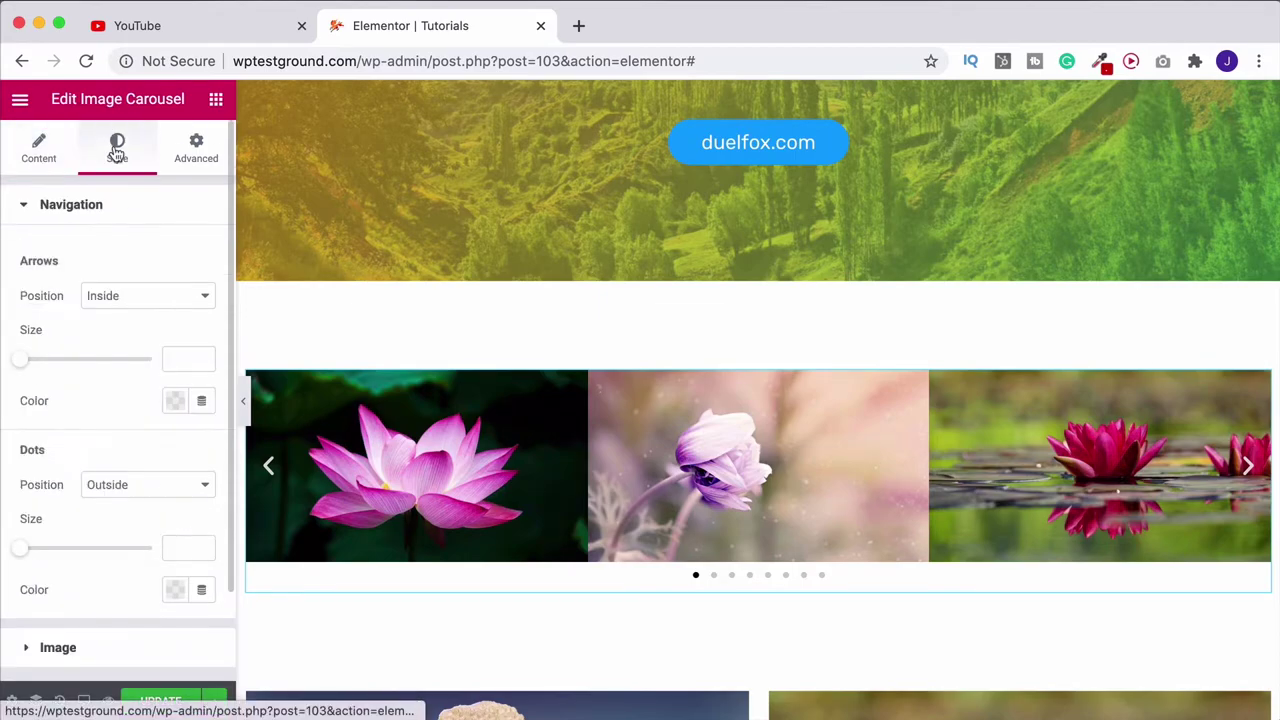
pyautogui.scroll(-2, 106, 263)
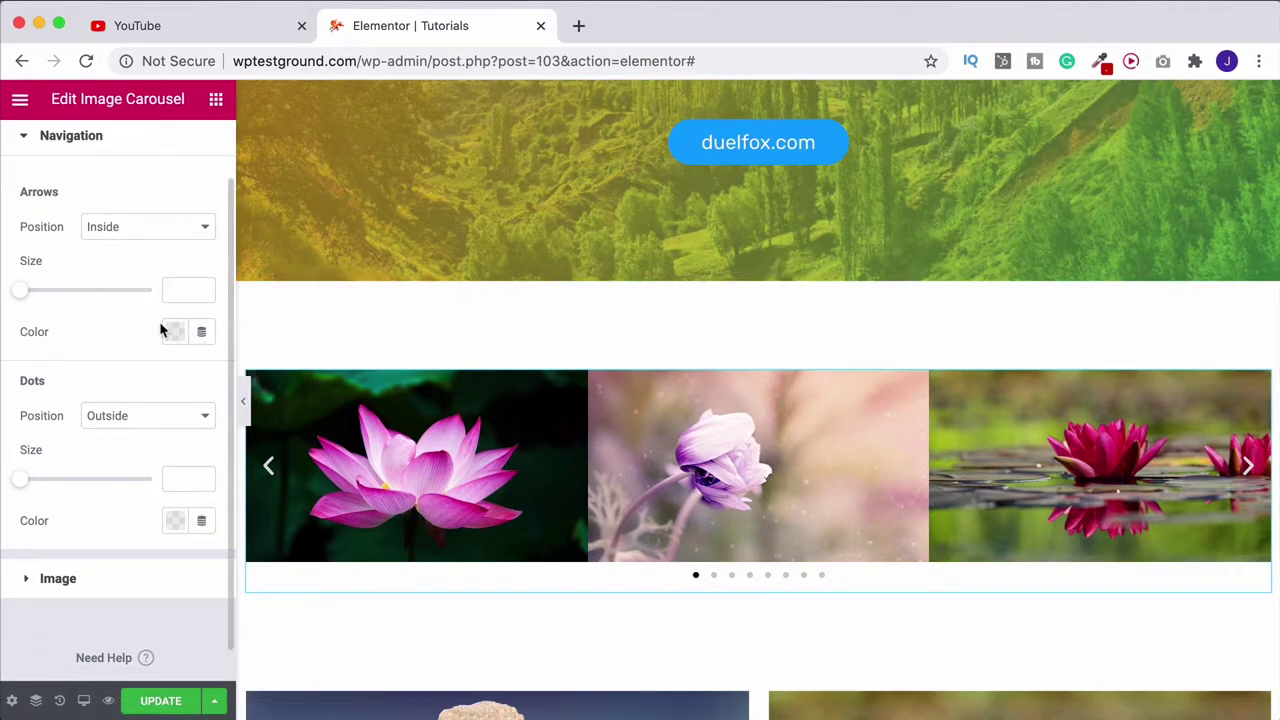
pyautogui.click(150, 226)
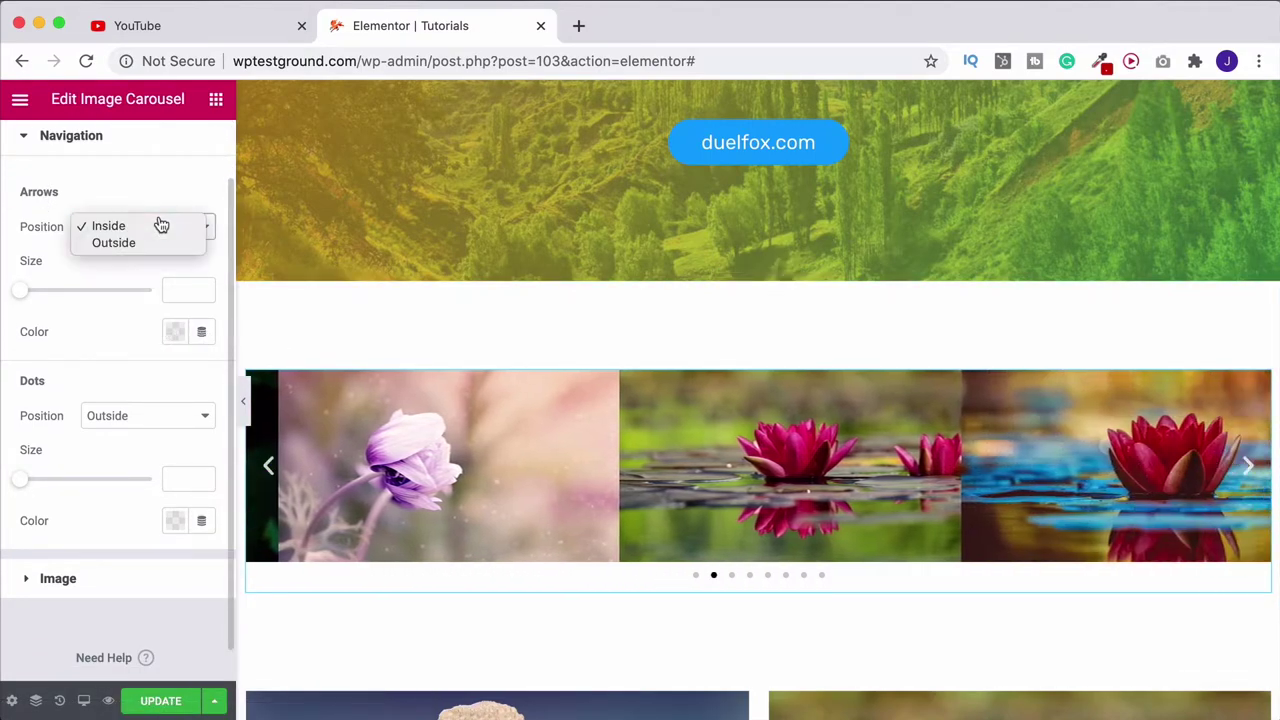
pyautogui.click(129, 243)
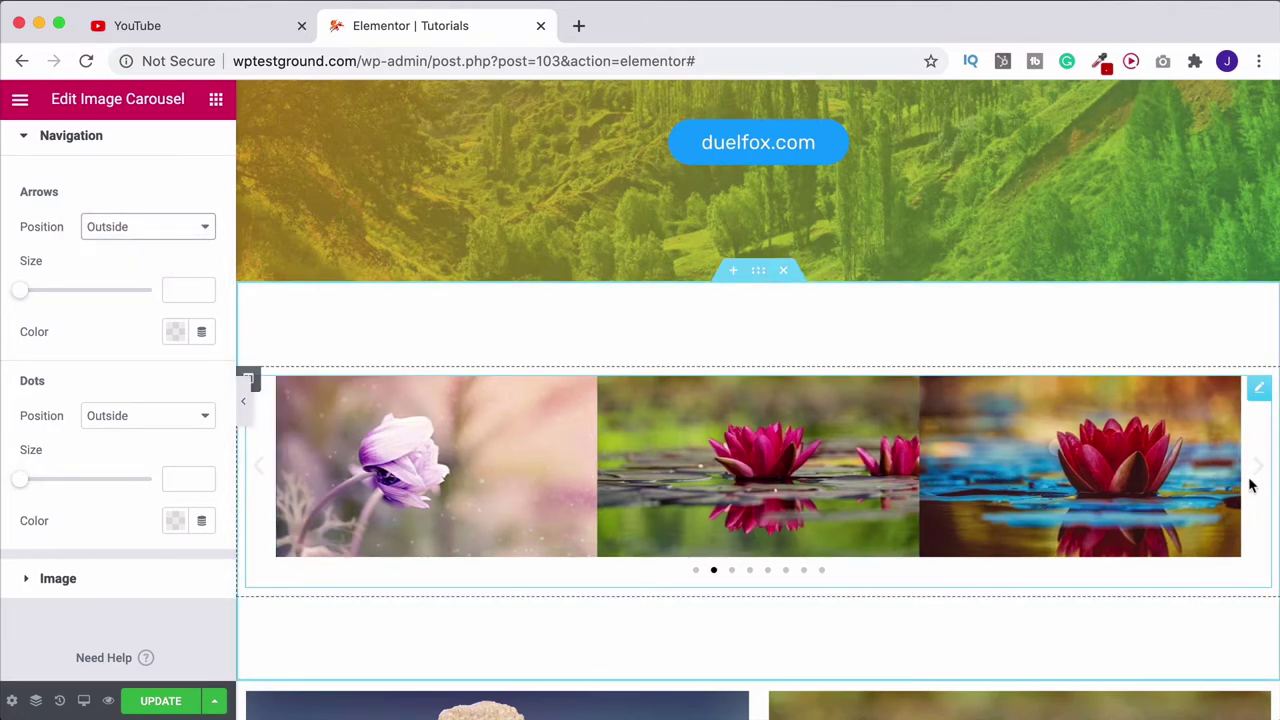
pyautogui.click(138, 226)
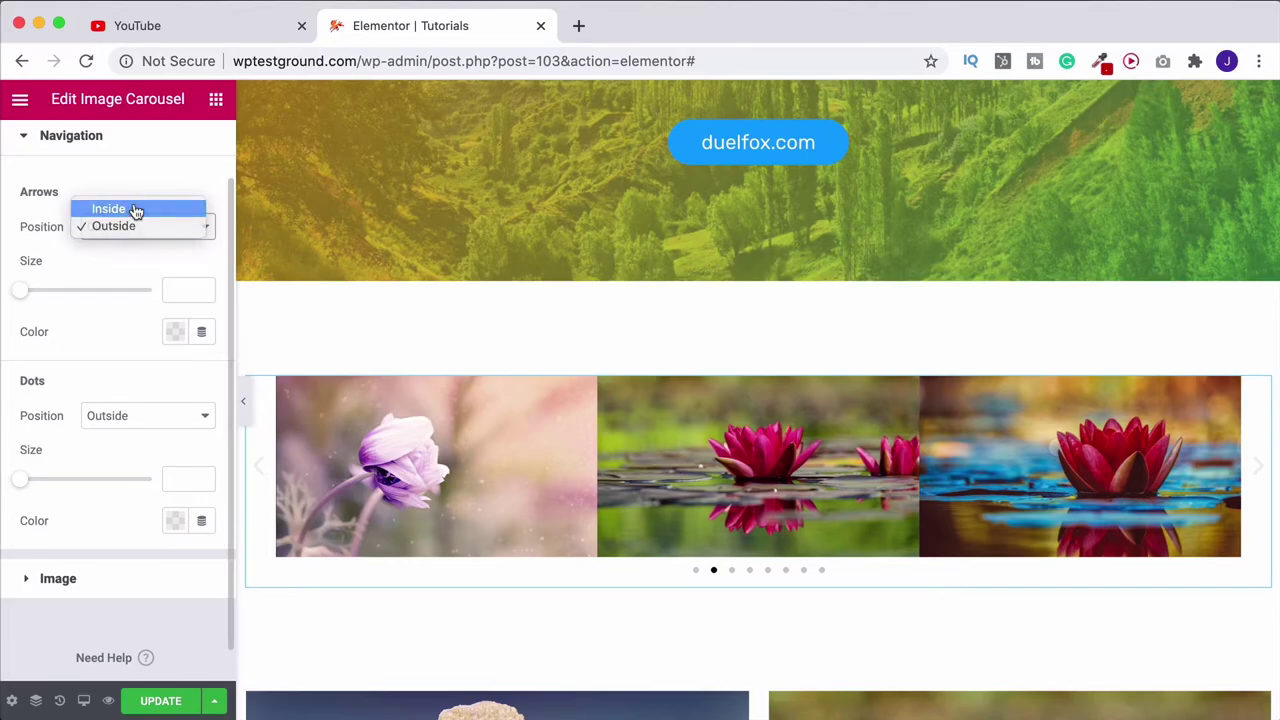
pyautogui.click(137, 209)
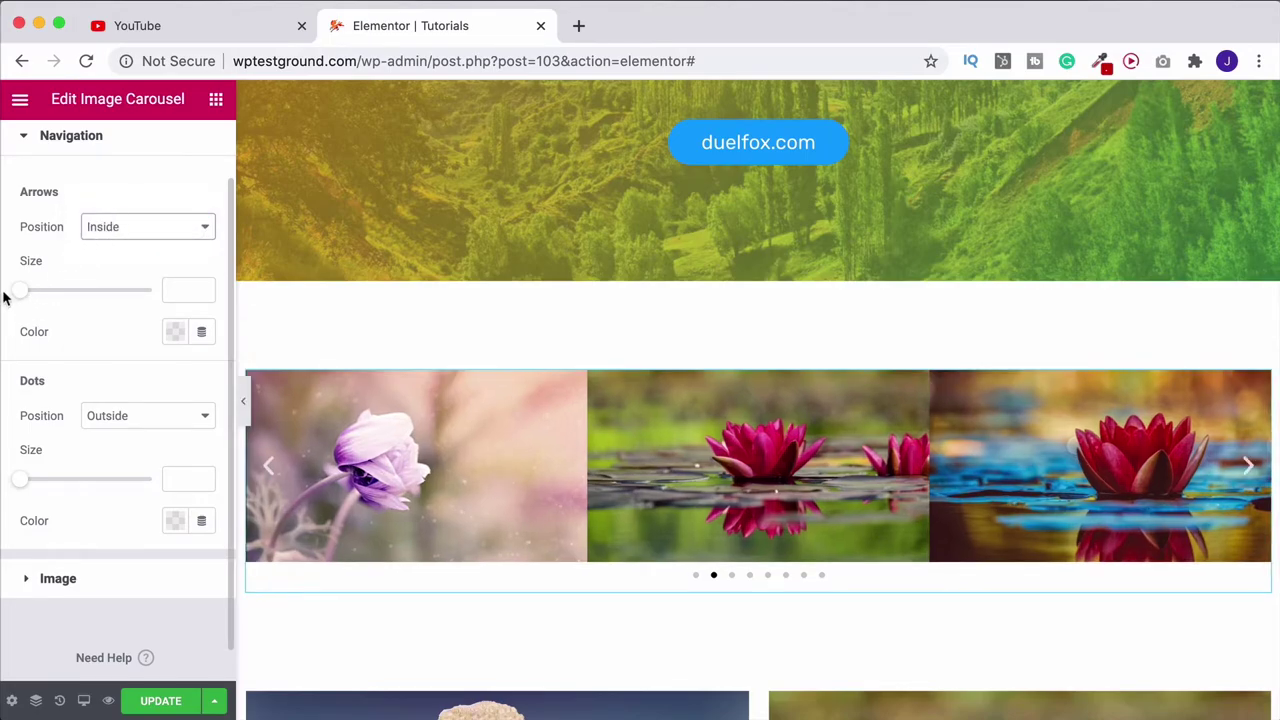
pyautogui.moveTo(20, 292); pyautogui.dragTo(79, 294)
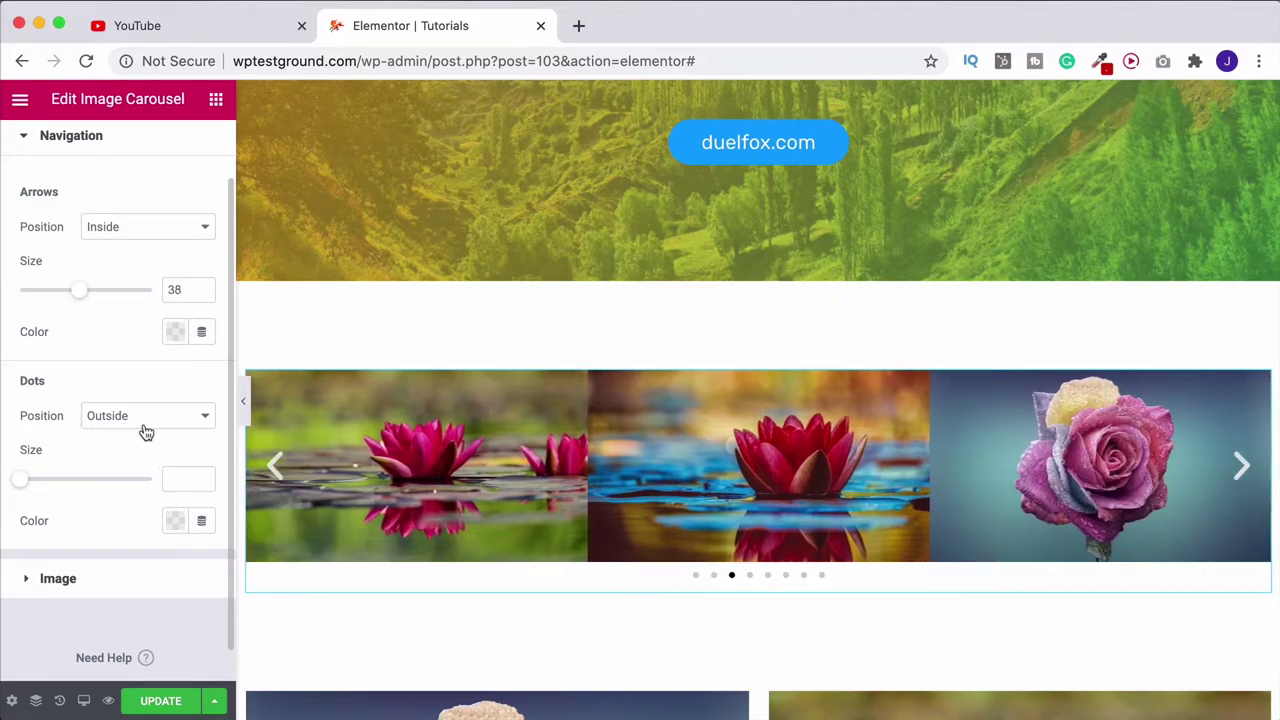
# Step: Try the Inside position for the carousel's dots, restore it to Outside, and set the dot size to 7
pyautogui.click(147, 429)
pyautogui.click(134, 434)
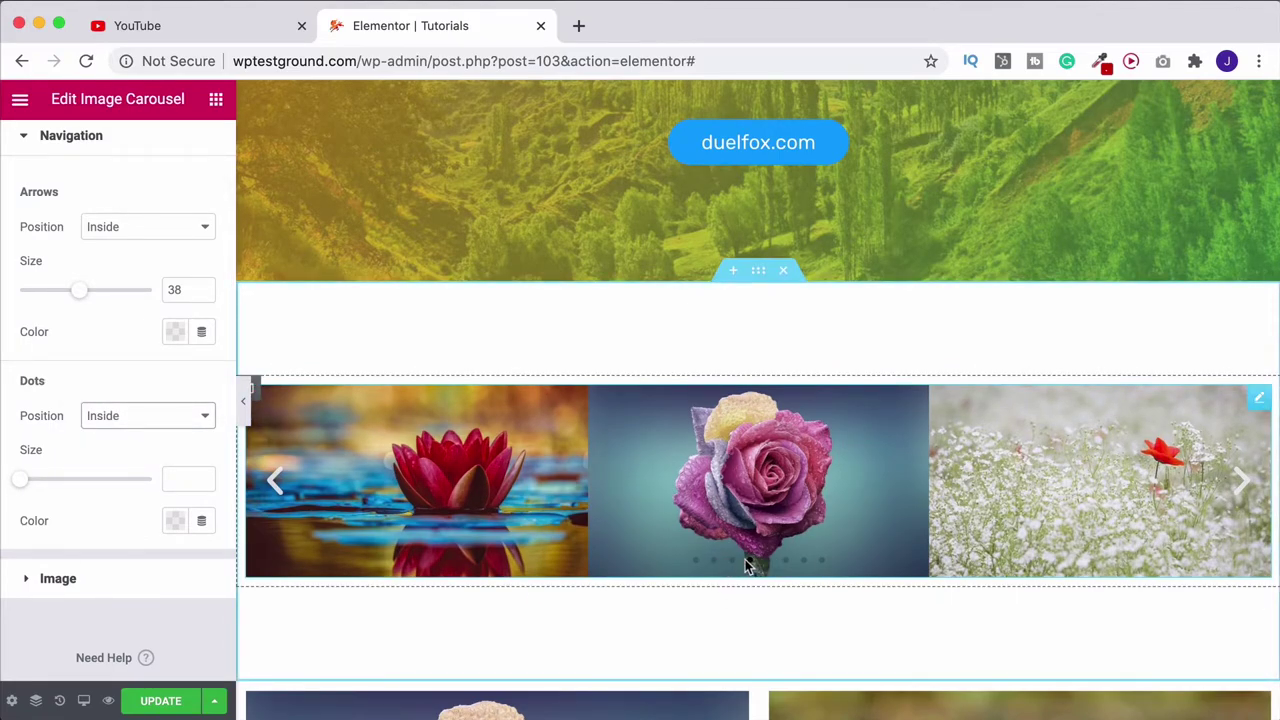
pyautogui.click(155, 416)
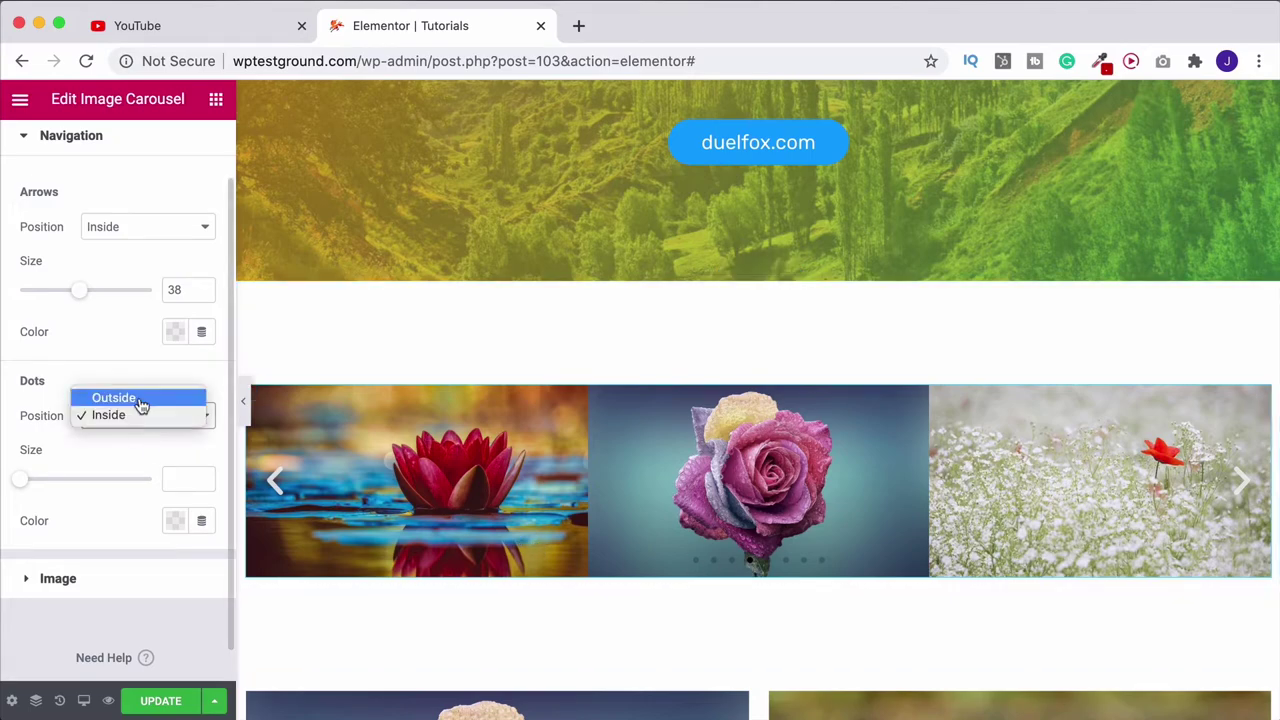
pyautogui.click(139, 399)
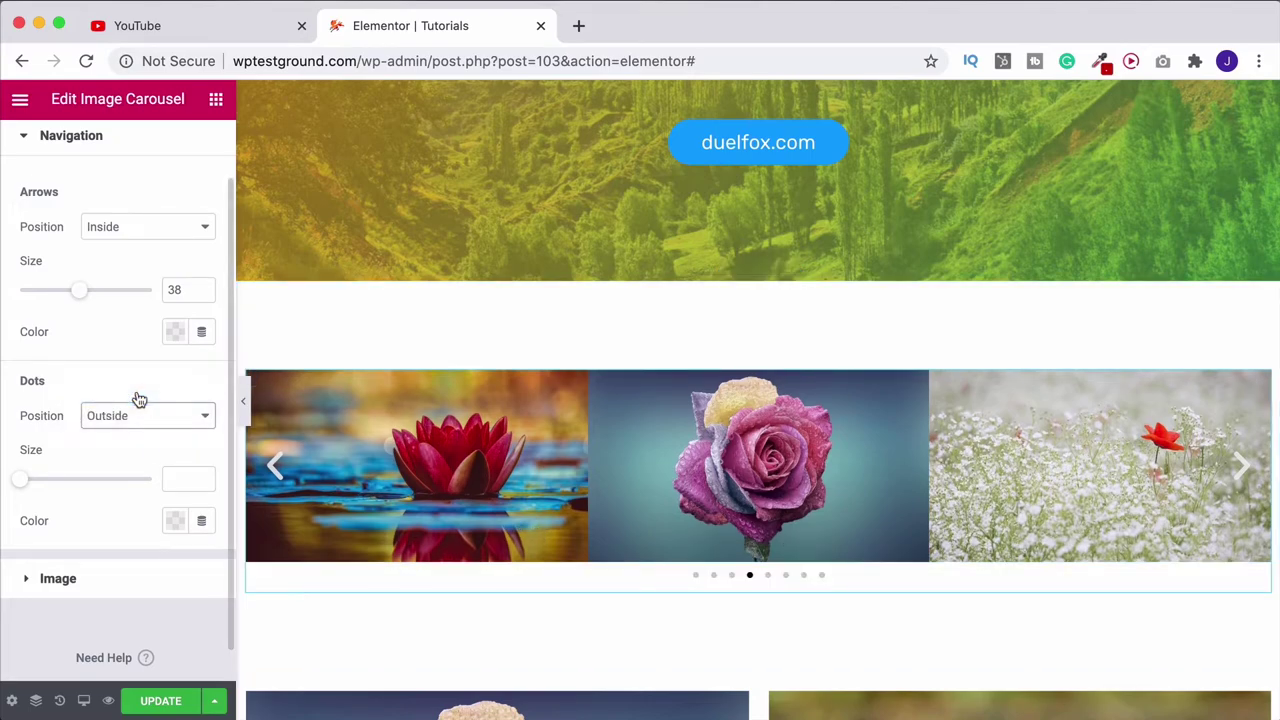
pyautogui.moveTo(20, 479); pyautogui.dragTo(60, 486)
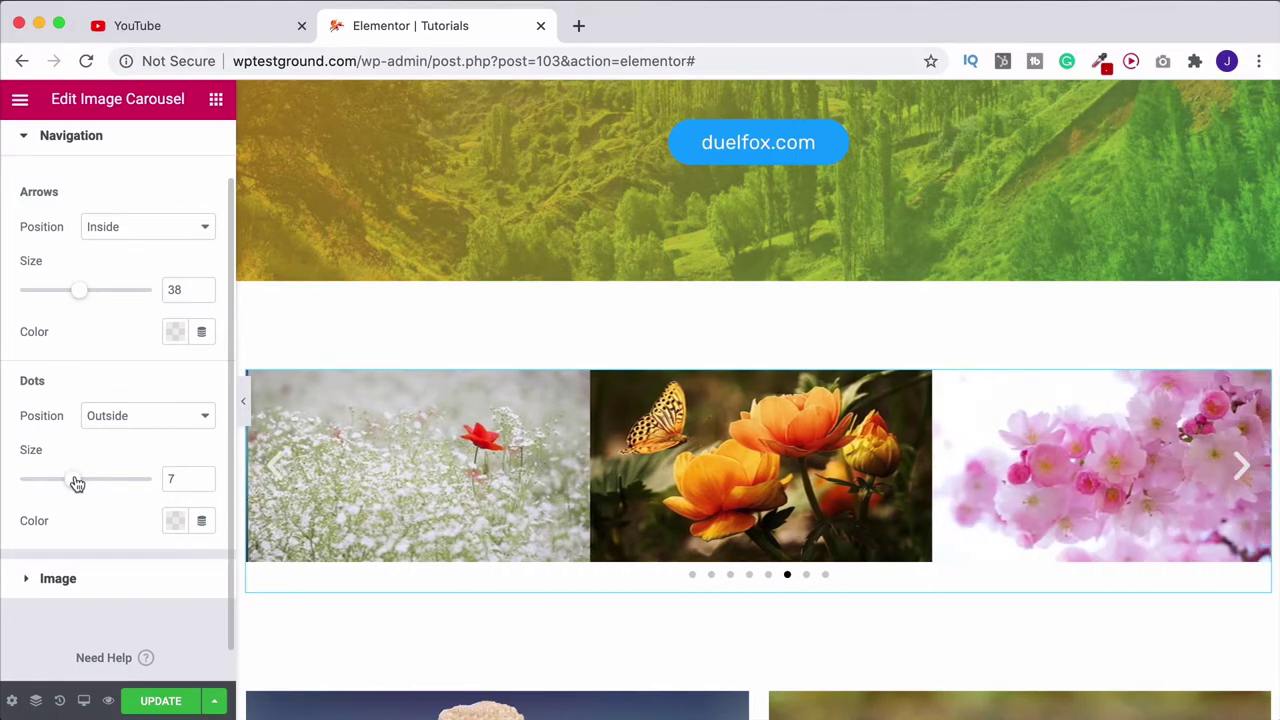
# Step: Try light blue #6EC1E4 for the carousel's dots, and settle on green #61CE70
pyautogui.click(172, 521)
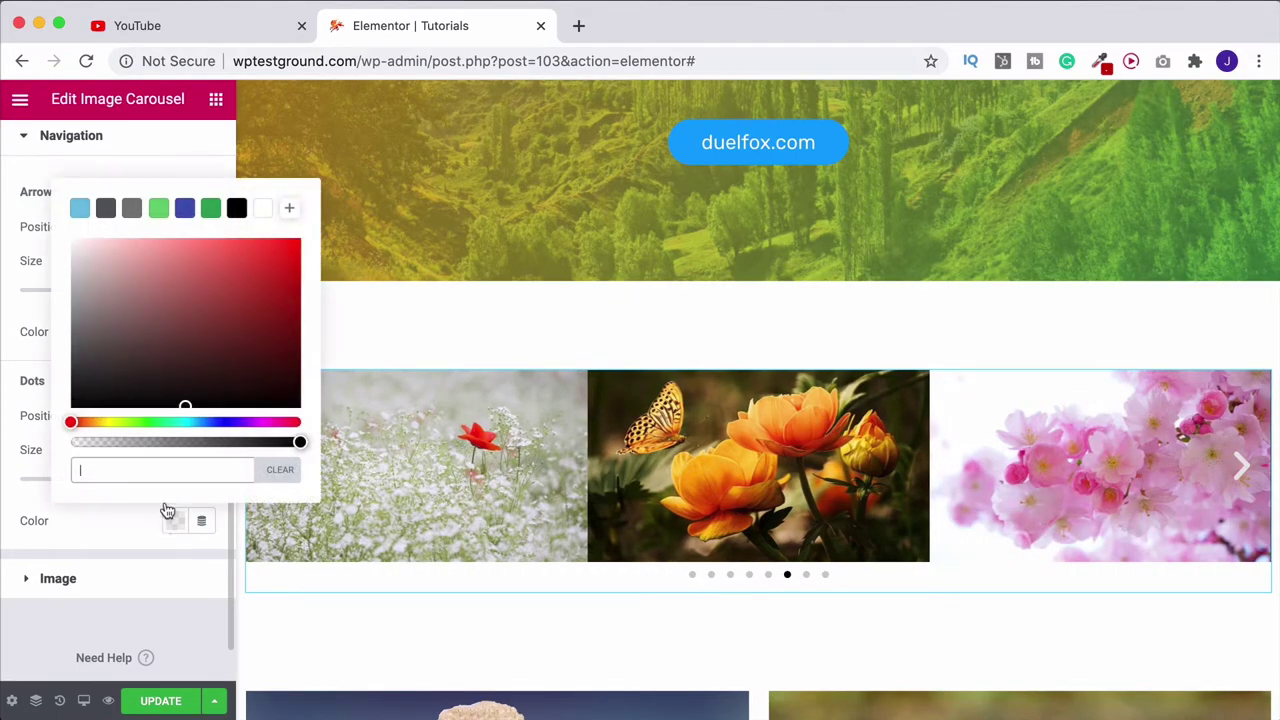
pyautogui.click(80, 208)
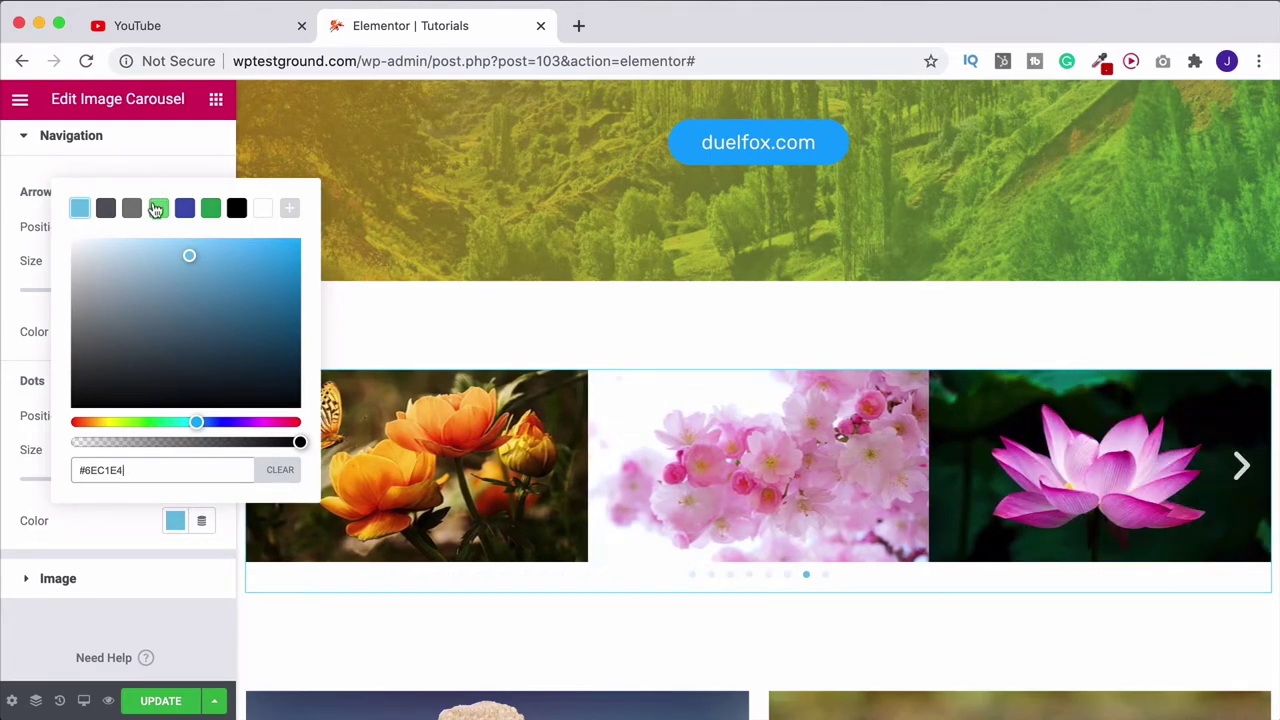
pyautogui.click(157, 209)
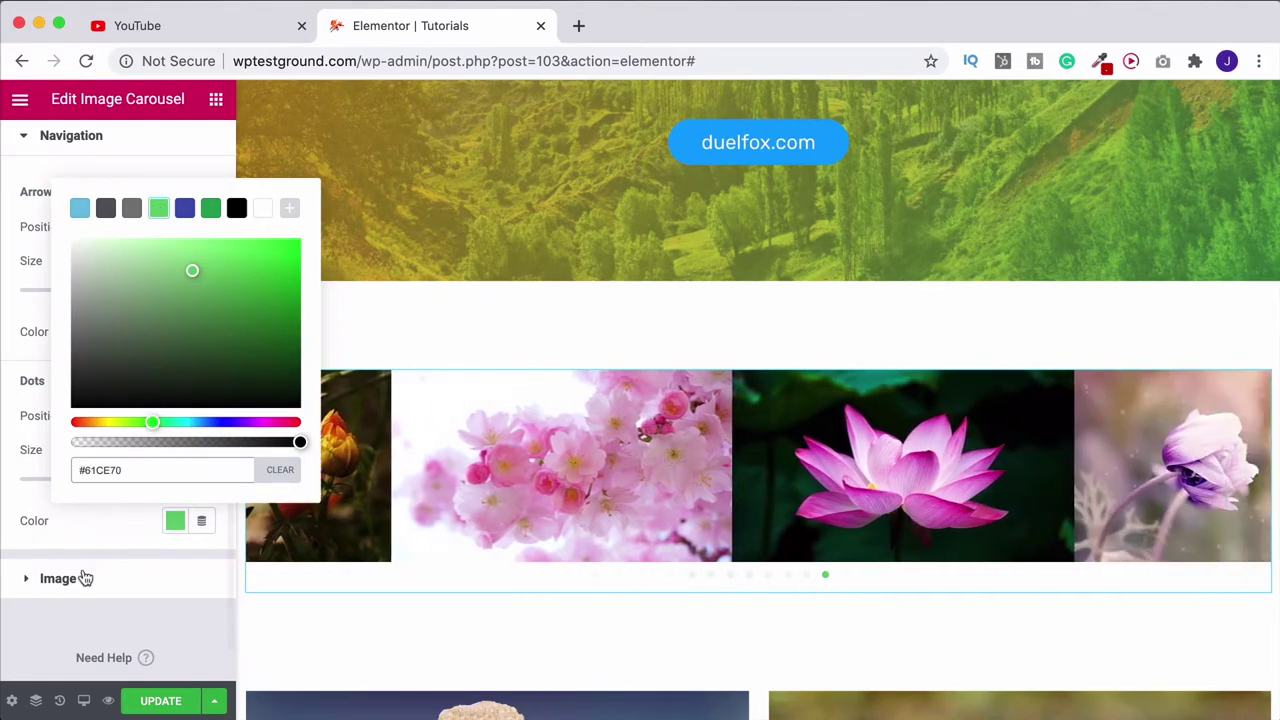
pyautogui.click(86, 560)
# Step: Try grey #7A7A7A for the navigation arrows, and settle on light blue #6EC1E4
pyautogui.click(175, 334)
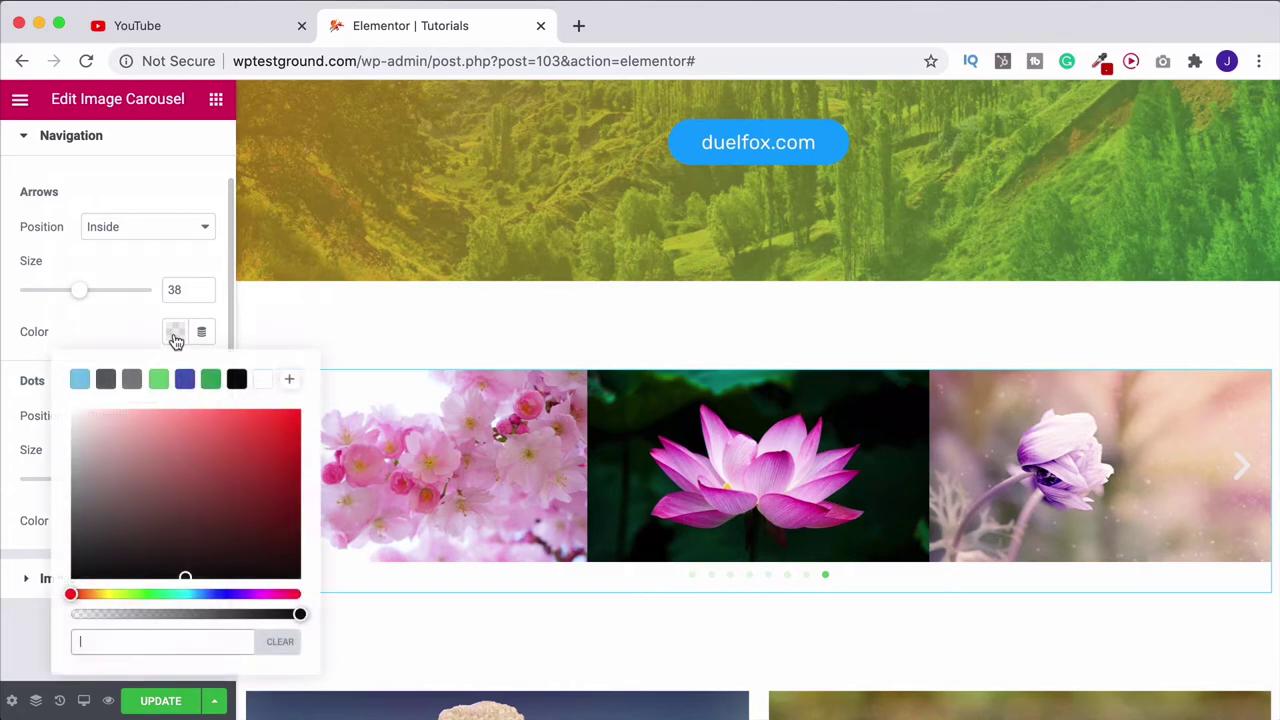
pyautogui.click(131, 380)
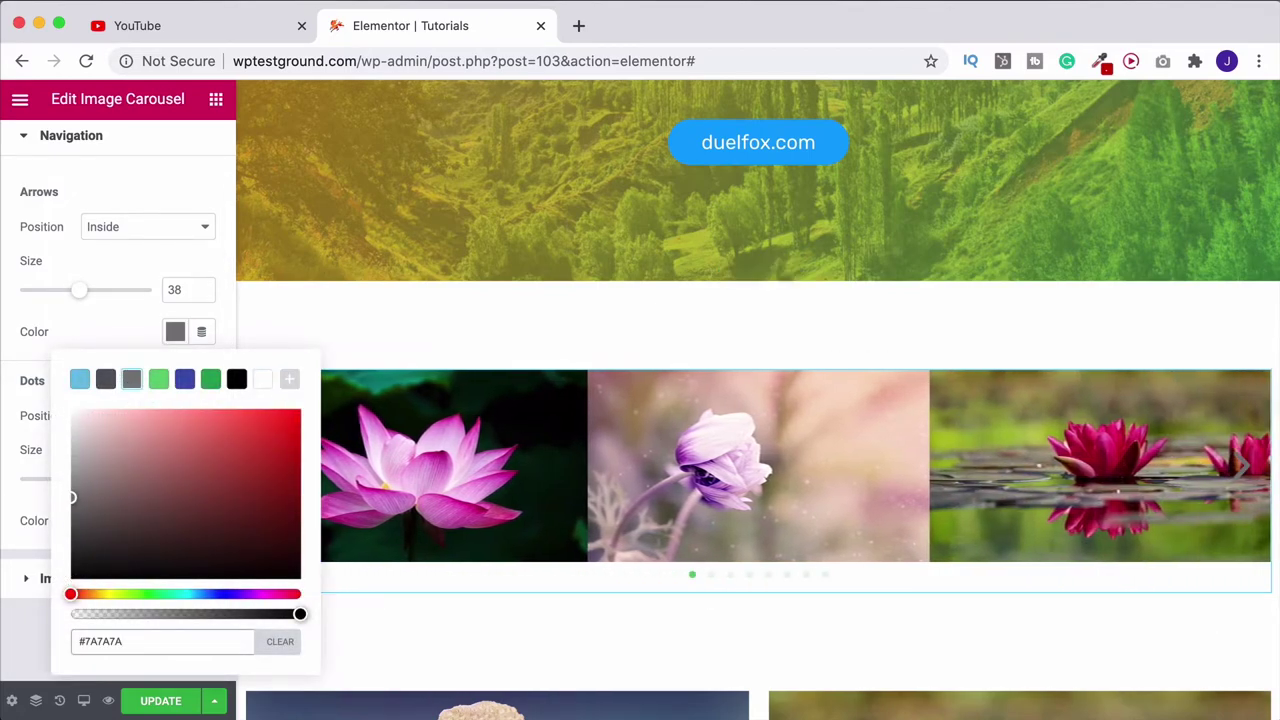
pyautogui.click(78, 380)
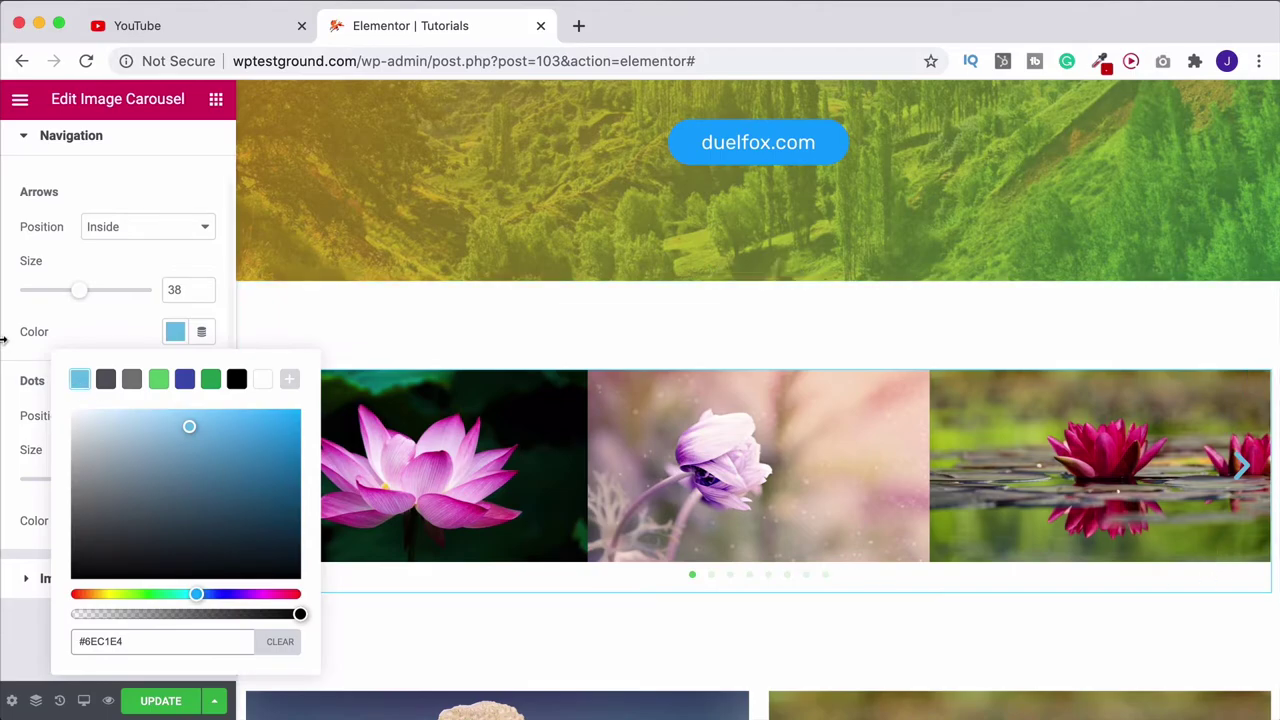
pyautogui.click(70, 317)
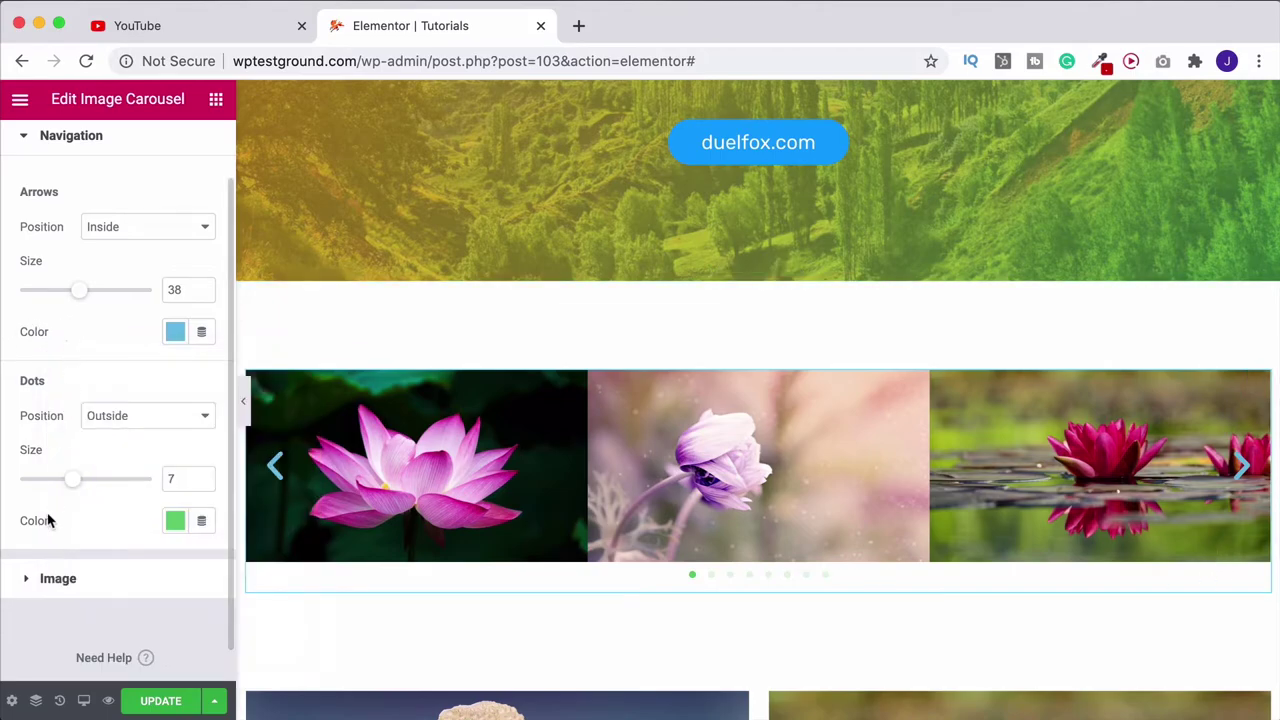
# Step: Switch the carousel's image spacing to Custom and set it to 5
pyautogui.click(77, 591)
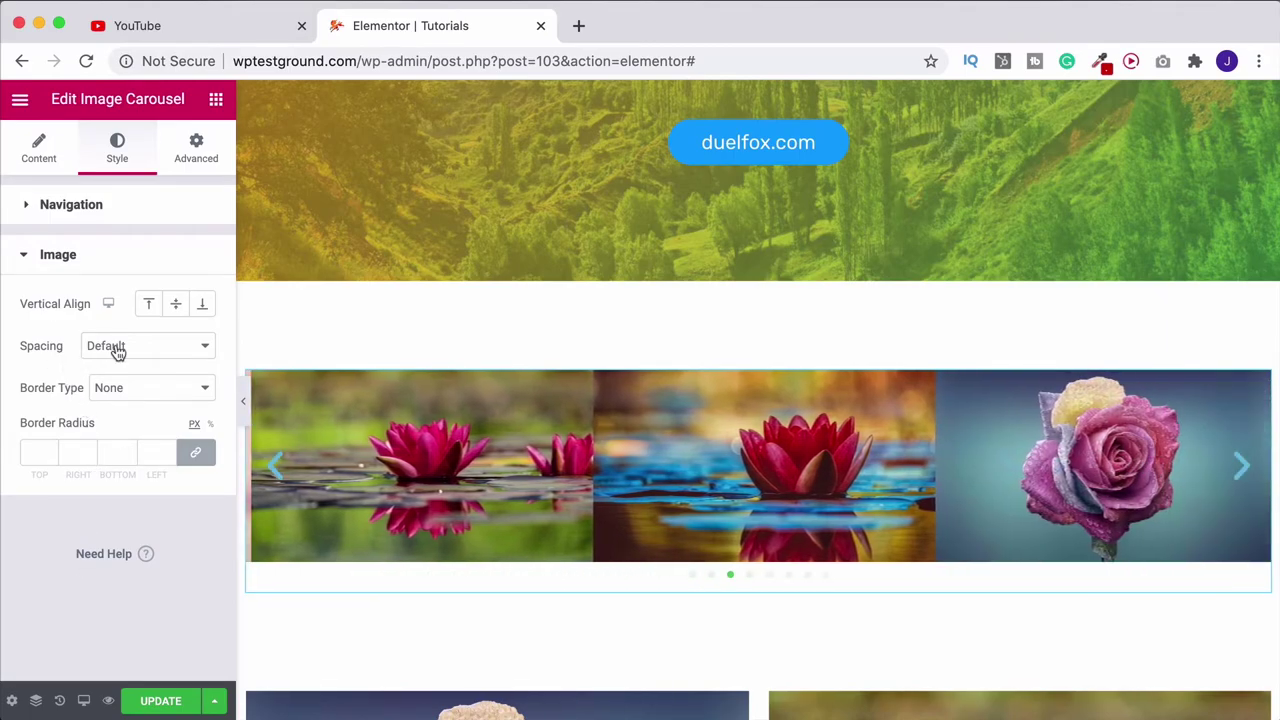
pyautogui.click(112, 347)
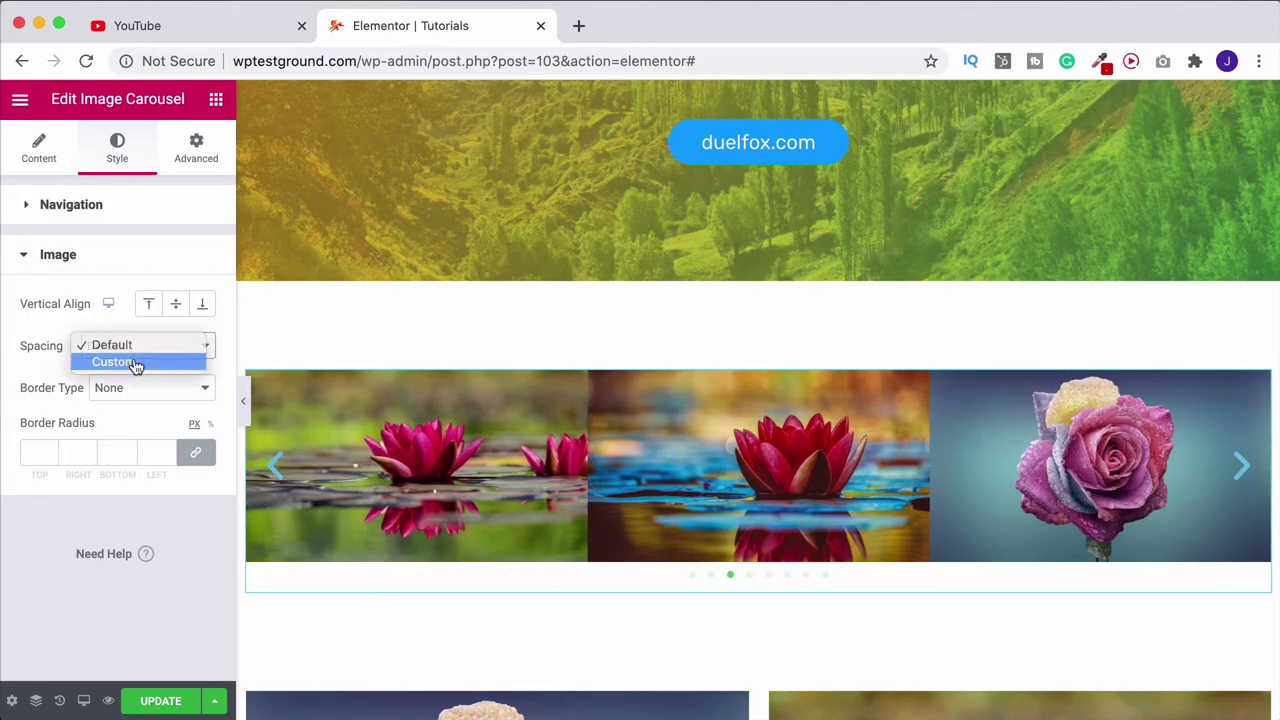
pyautogui.click(128, 364)
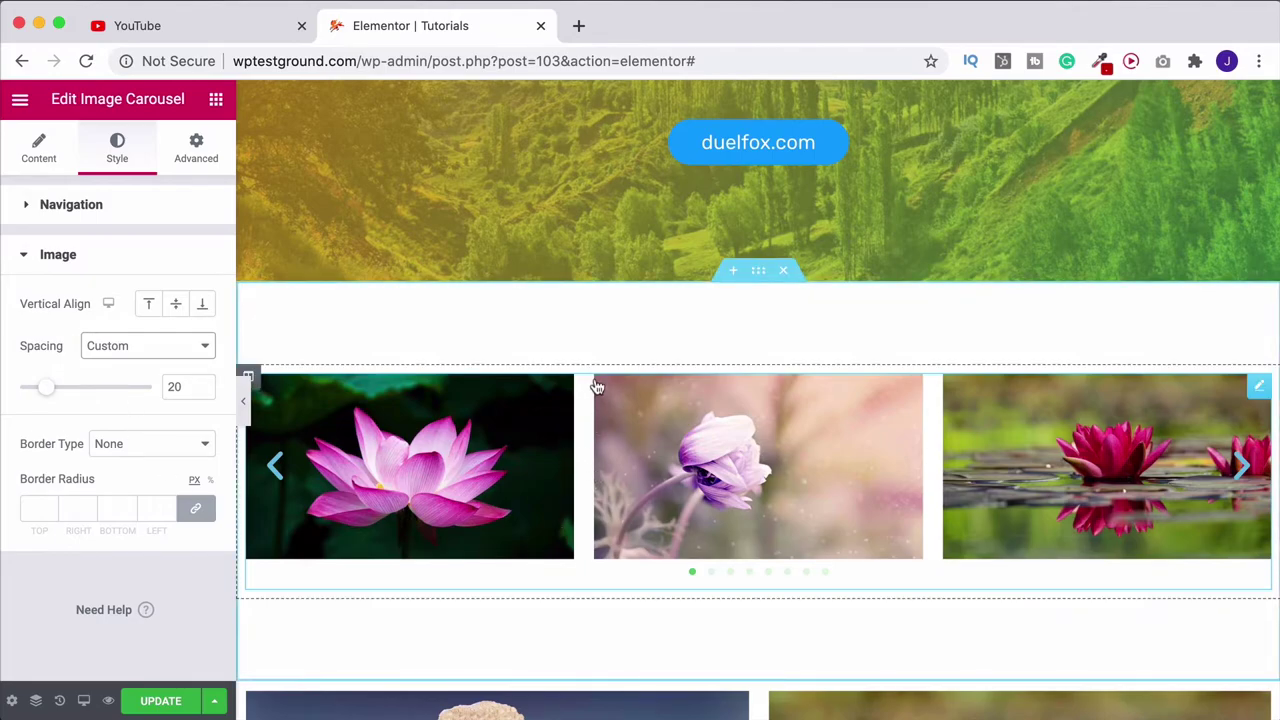
pyautogui.moveTo(37, 386)
pyautogui.mouseDown()
pyautogui.moveTo(86, 389)
pyautogui.moveTo(22, 399)
pyautogui.mouseUp()
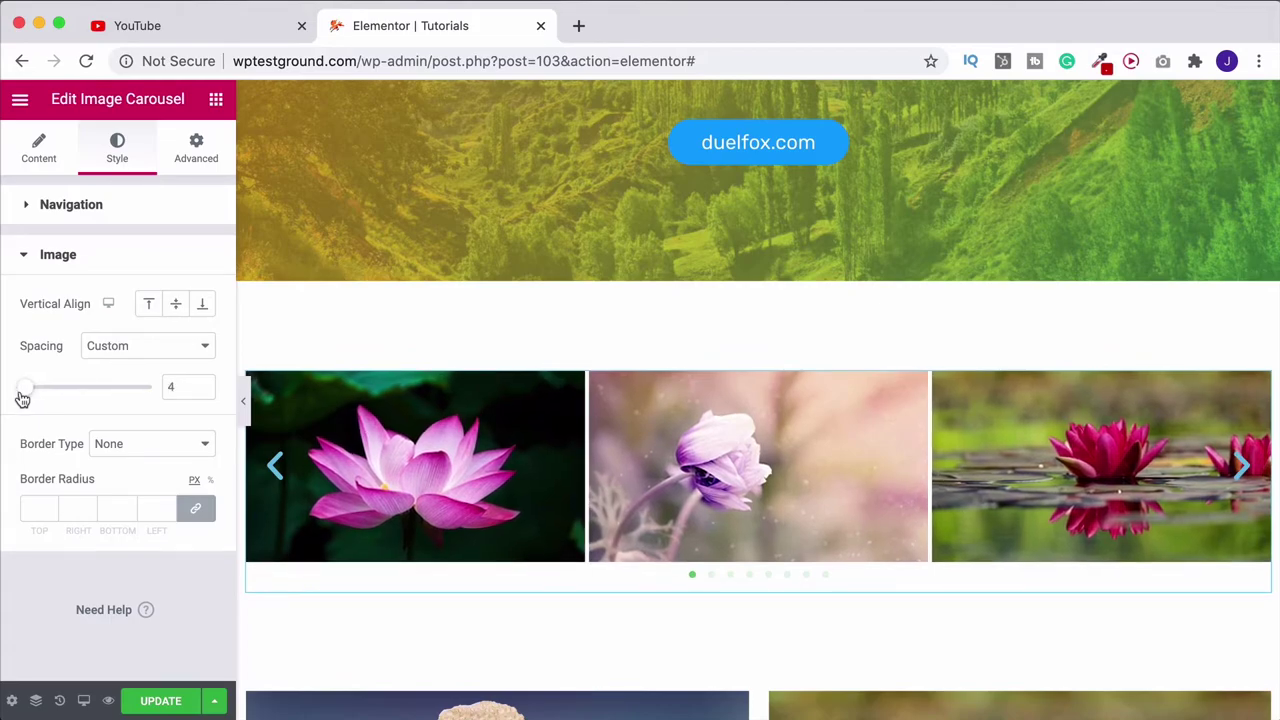
pyautogui.click(200, 385)
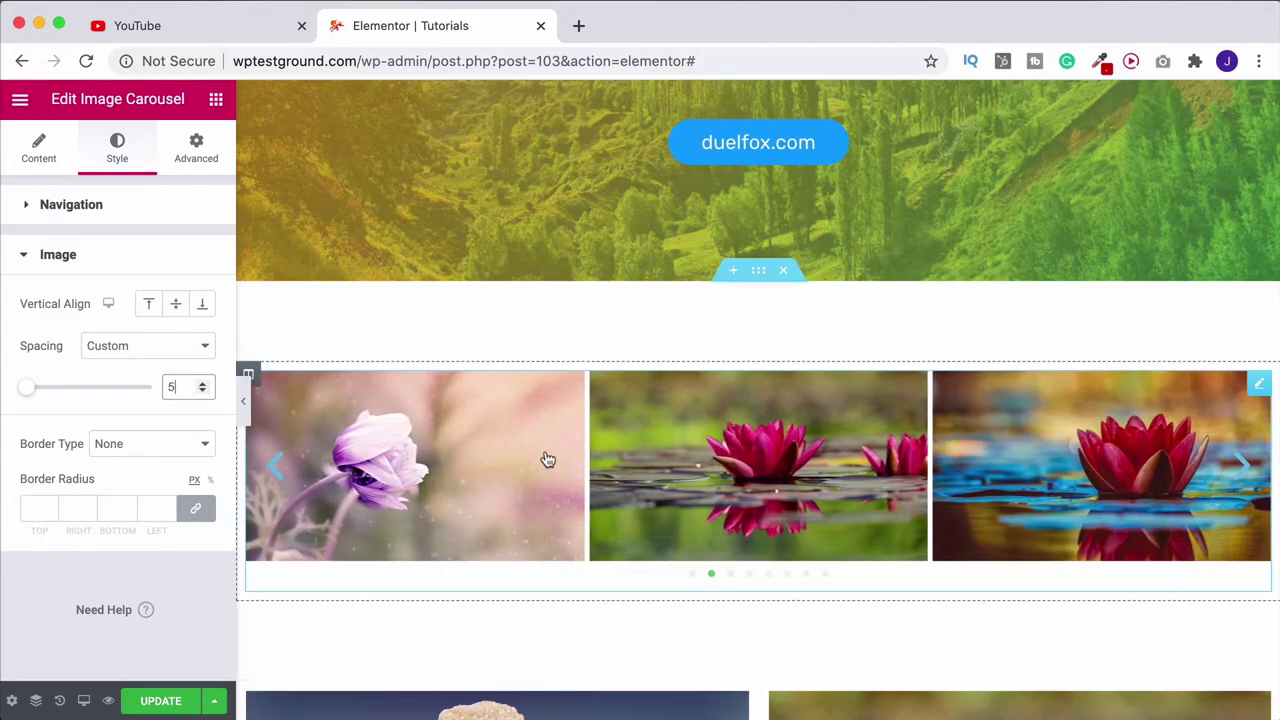
# Step: Try the Double and Dotted border types on the carousel images, and settle on Solid
pyautogui.click(158, 447)
pyautogui.click(114, 460)
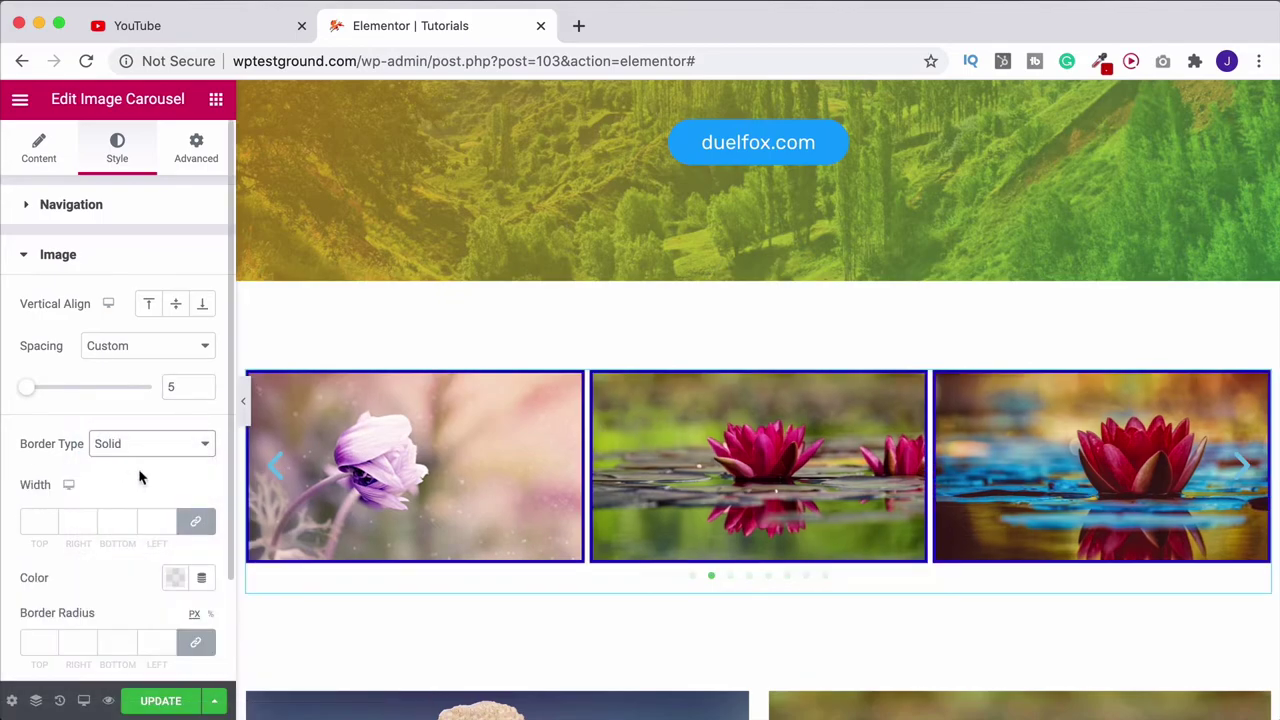
pyautogui.click(151, 451)
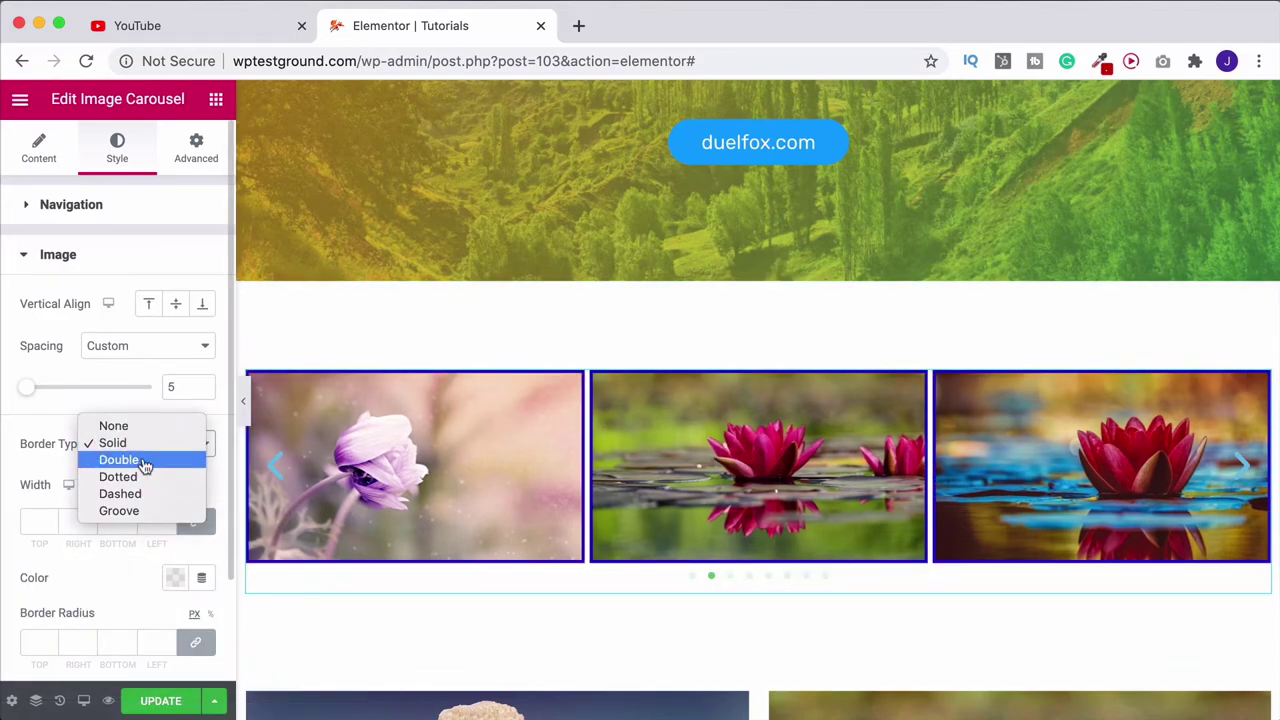
pyautogui.click(145, 466)
pyautogui.click(145, 449)
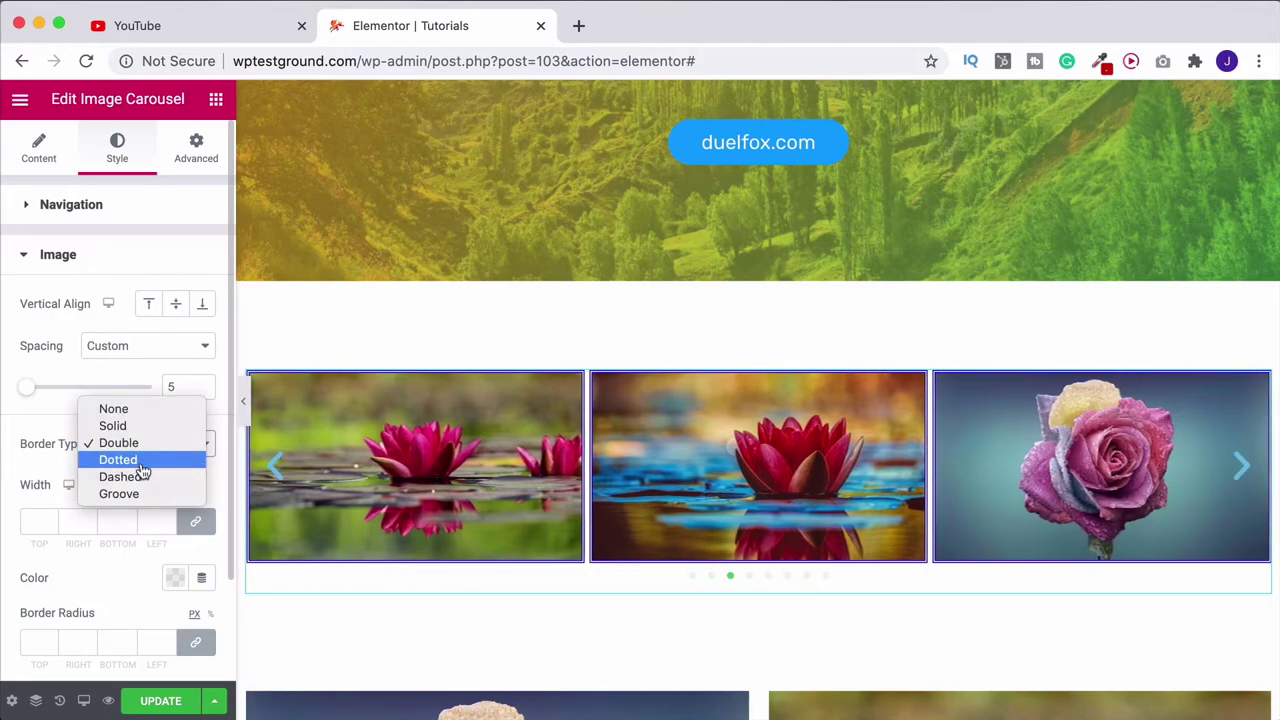
pyautogui.click(145, 458)
pyautogui.click(157, 455)
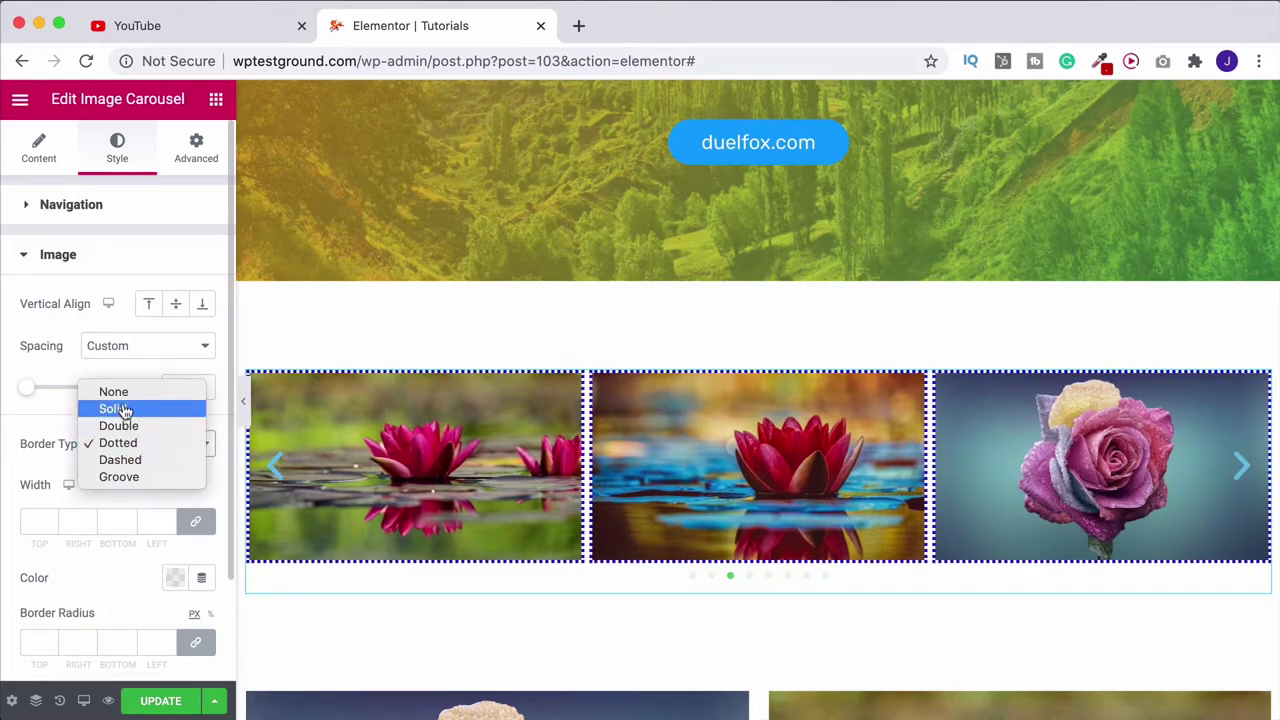
pyautogui.click(124, 409)
# Step: Try an image border width of 17 on all sides, and clear the width values
pyautogui.scroll(-2, 105, 425)
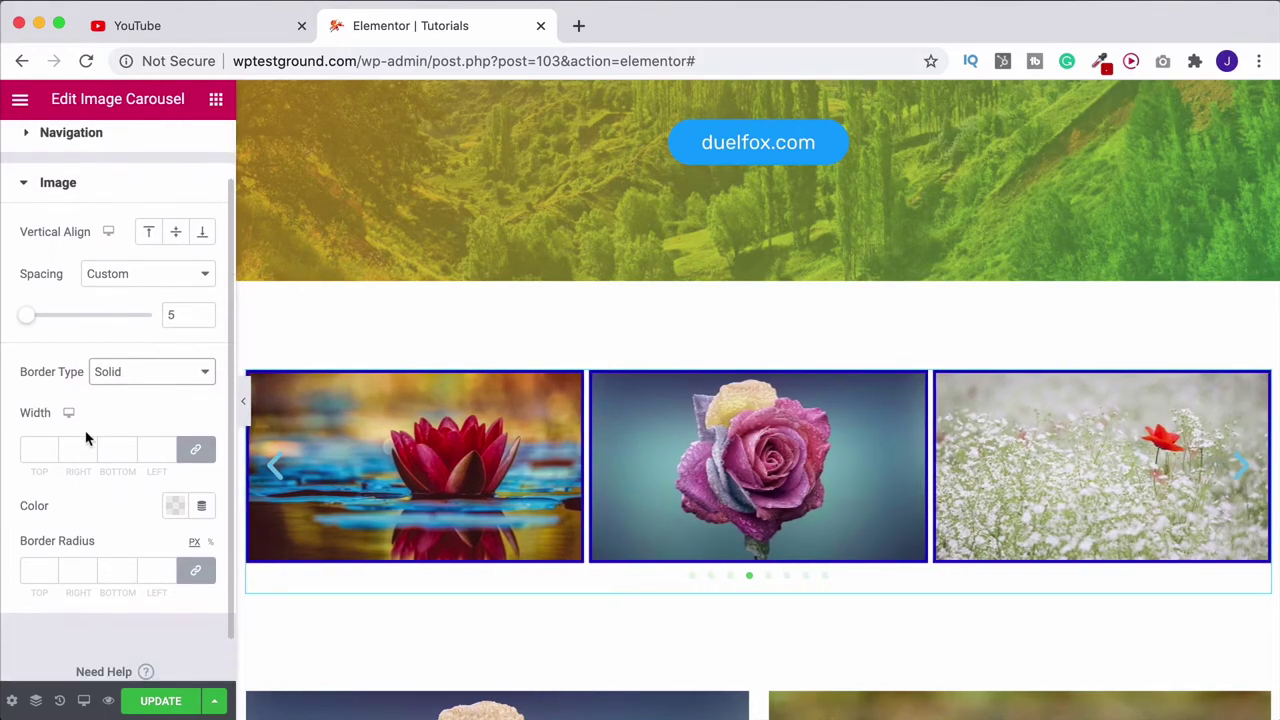
pyautogui.click(51, 455)
pyautogui.click(51, 455)
pyautogui.click(51, 455)
pyautogui.click(51, 455)
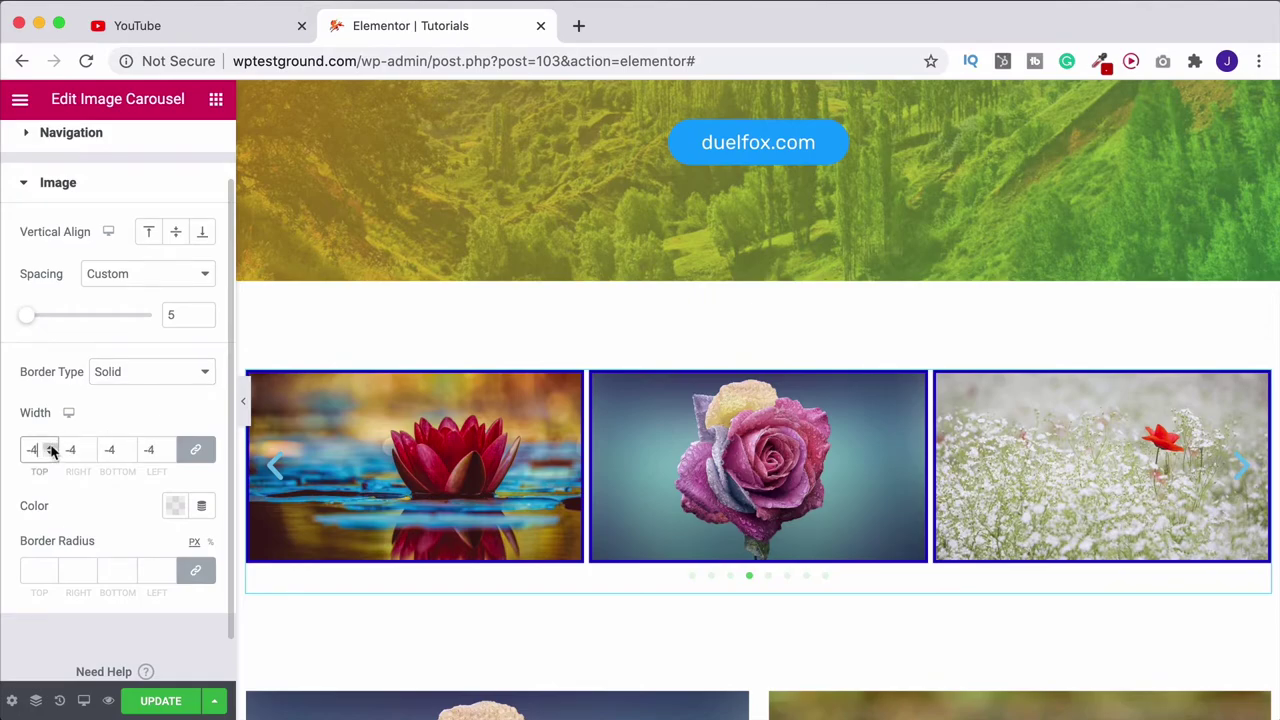
pyautogui.click(51, 446)
pyautogui.click(51, 446)
pyautogui.click(51, 446)
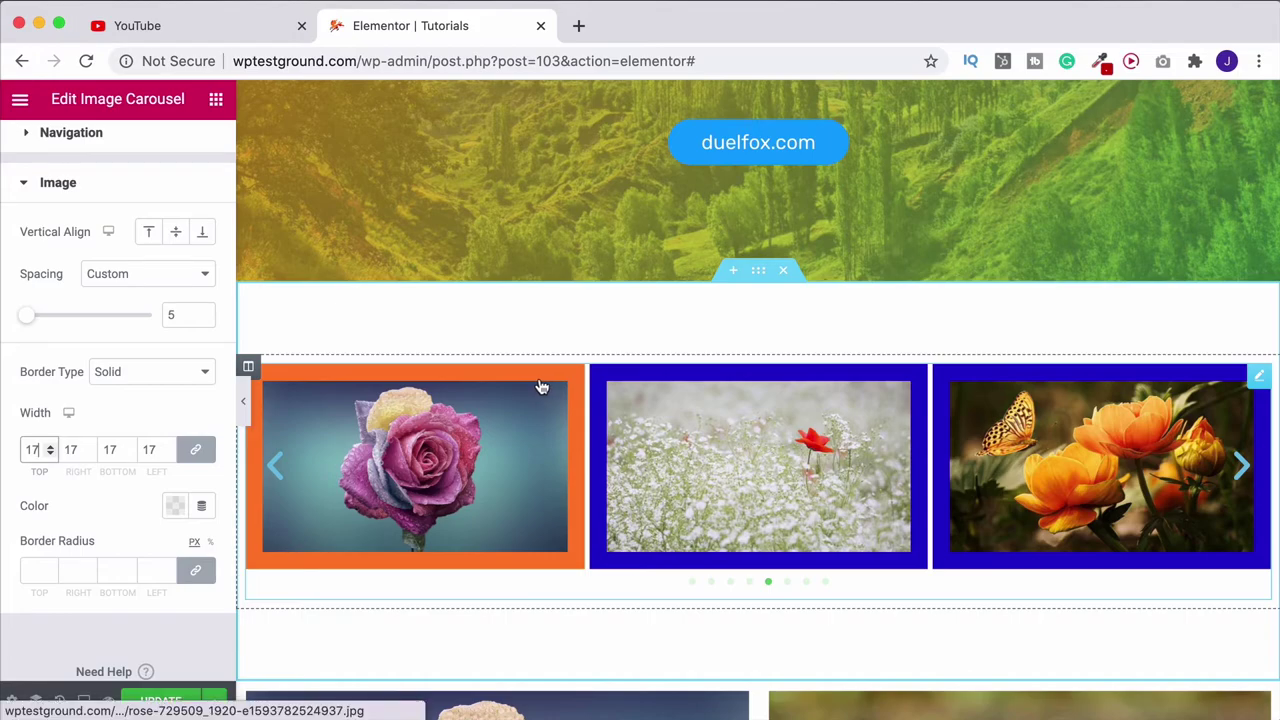
pyautogui.moveTo(37, 452); pyautogui.dragTo(3, 456)
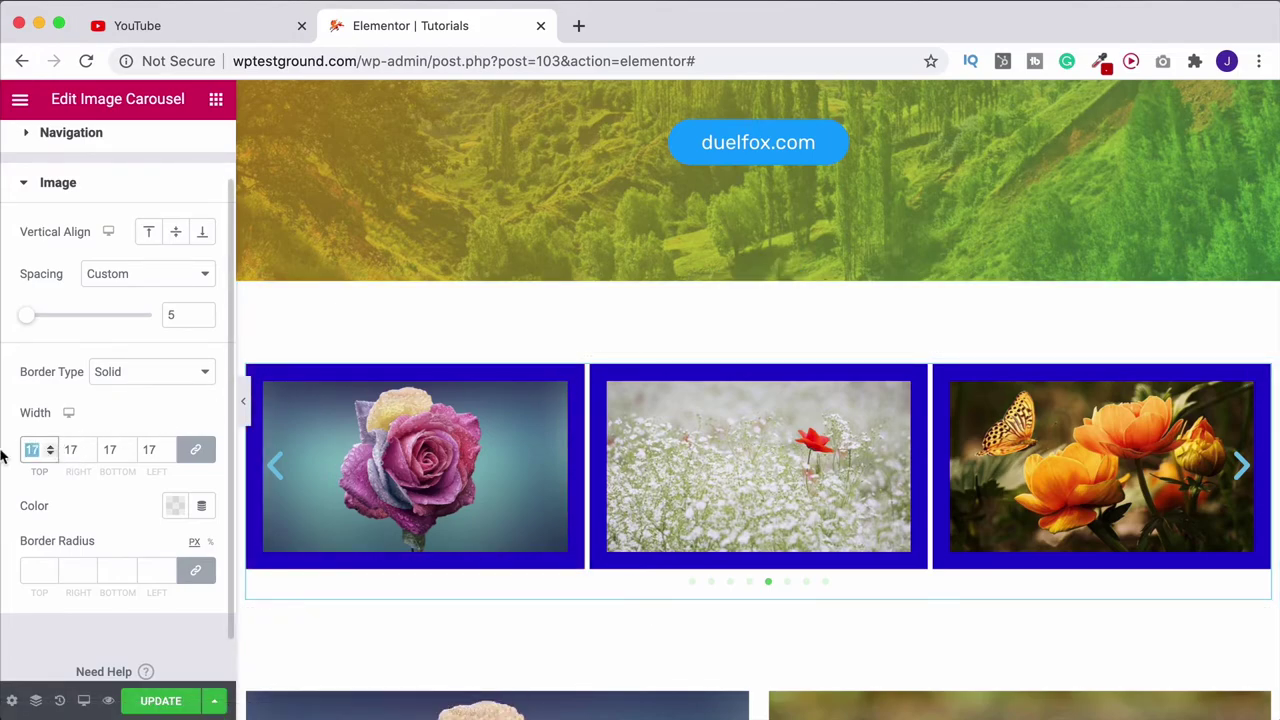
pyautogui.press('BackSpace')
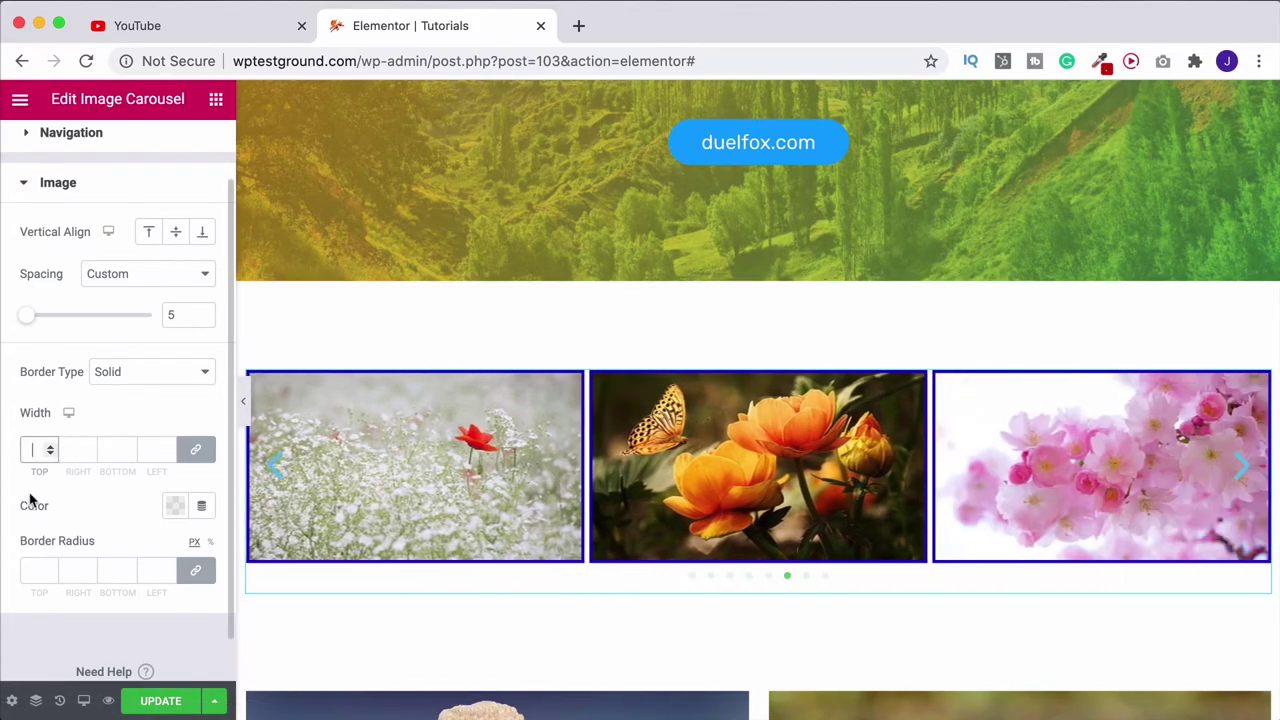
pyautogui.click(30, 500)
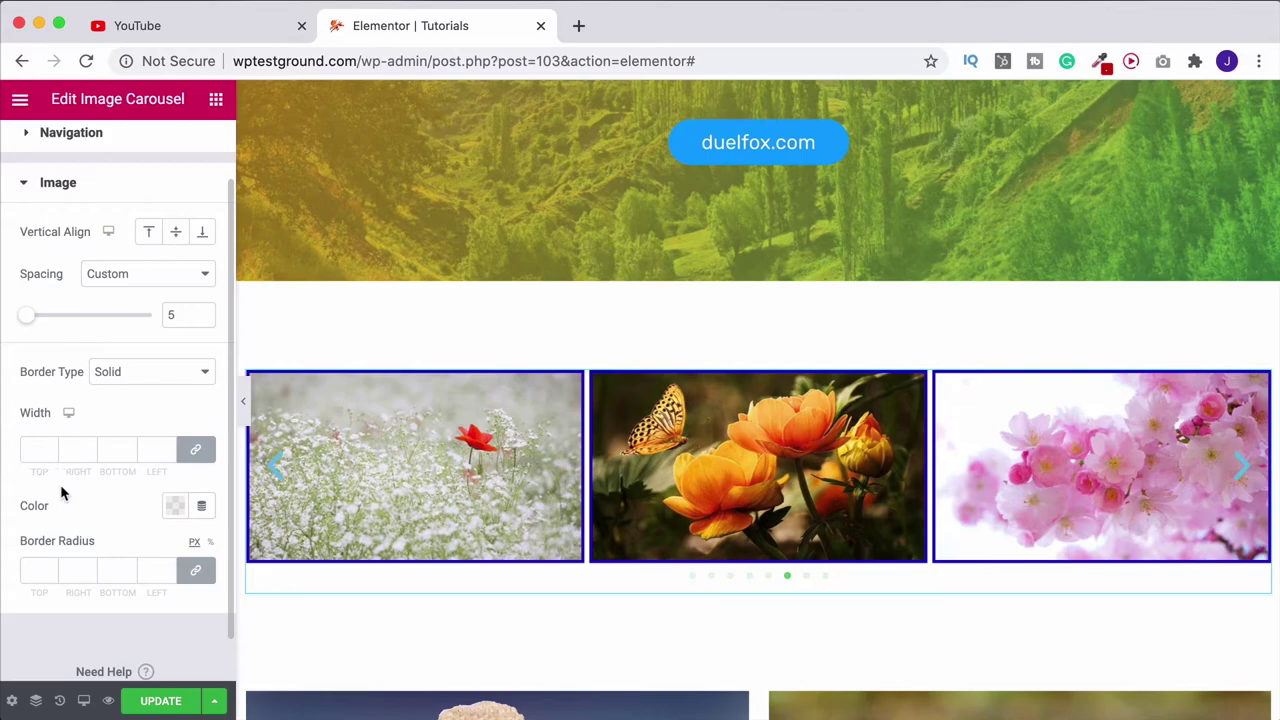
# Step: Check the border colour choices without picking one, and set the images' border radius to 10 px on all sides
pyautogui.click(174, 507)
pyautogui.click(110, 517)
pyautogui.scroll(-1, 115, 517)
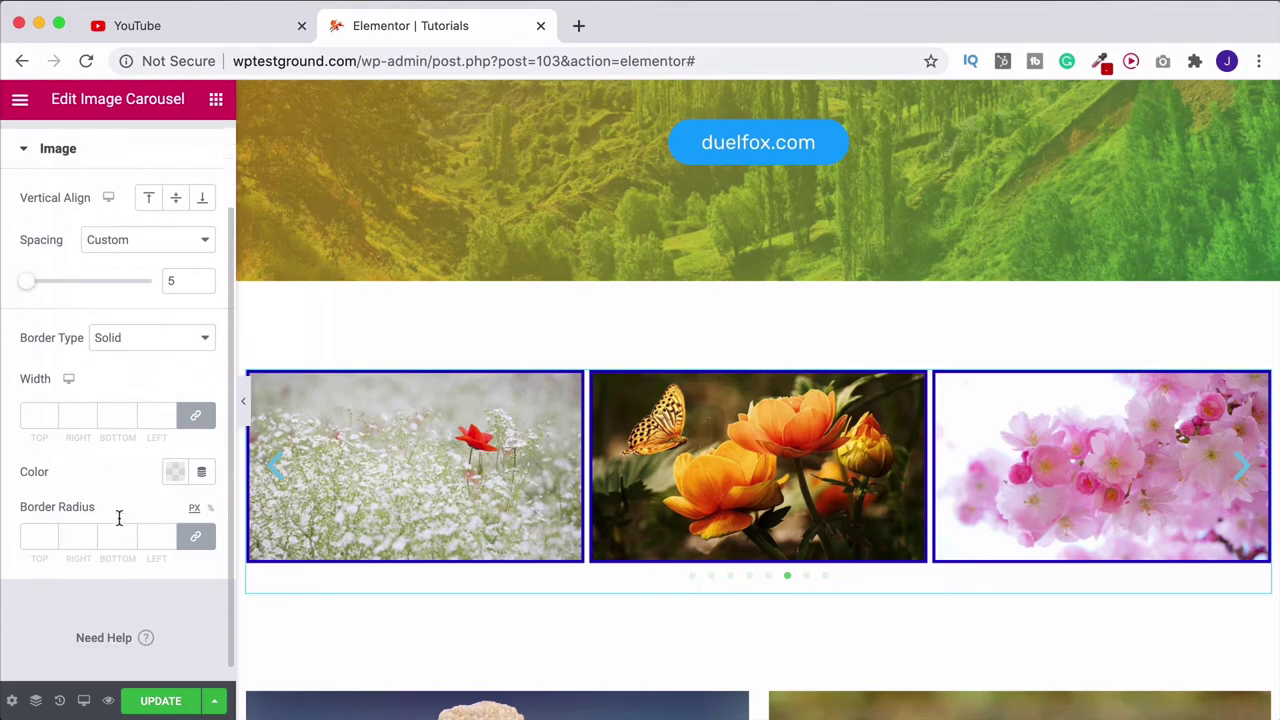
pyautogui.click(47, 521)
pyautogui.write('10')
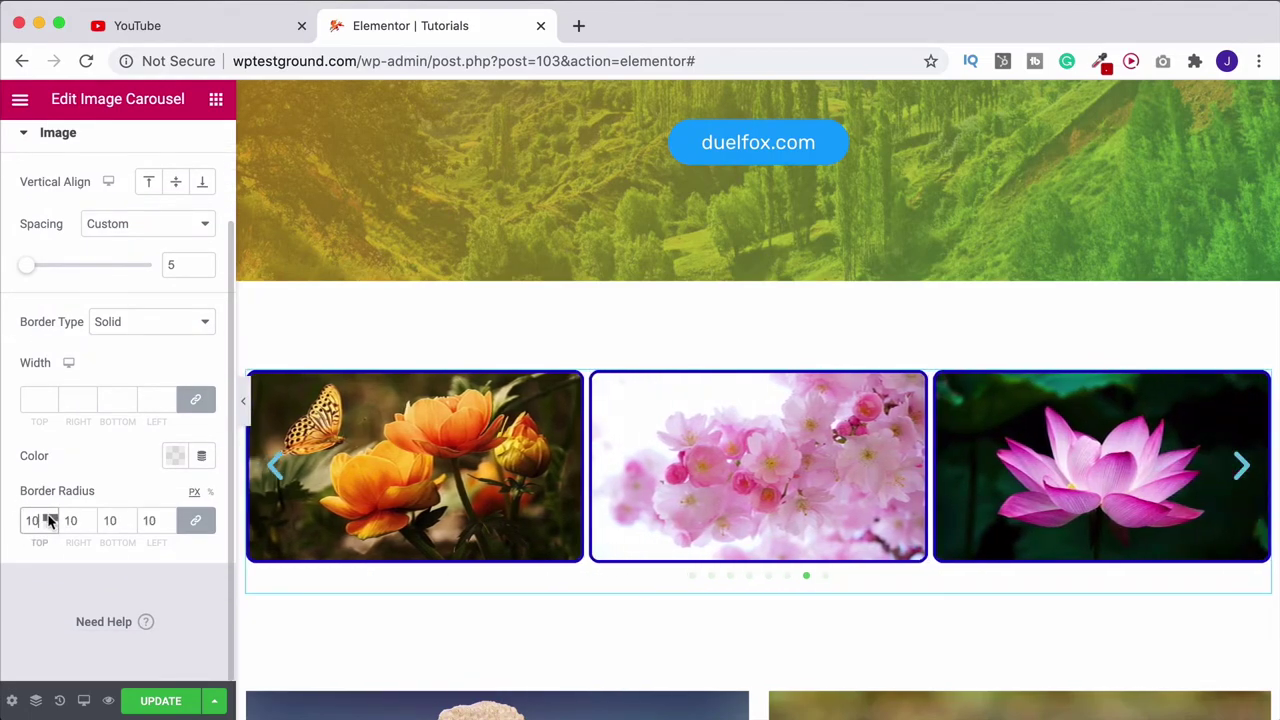
# Step: Try a border radius of 61 px on all sides of the carousel images
pyautogui.hotkey('shift', 'Up')
pyautogui.hotkey('shift', 'Up')
pyautogui.hotkey('shift', 'Up')
pyautogui.hotkey('shift', 'Up')
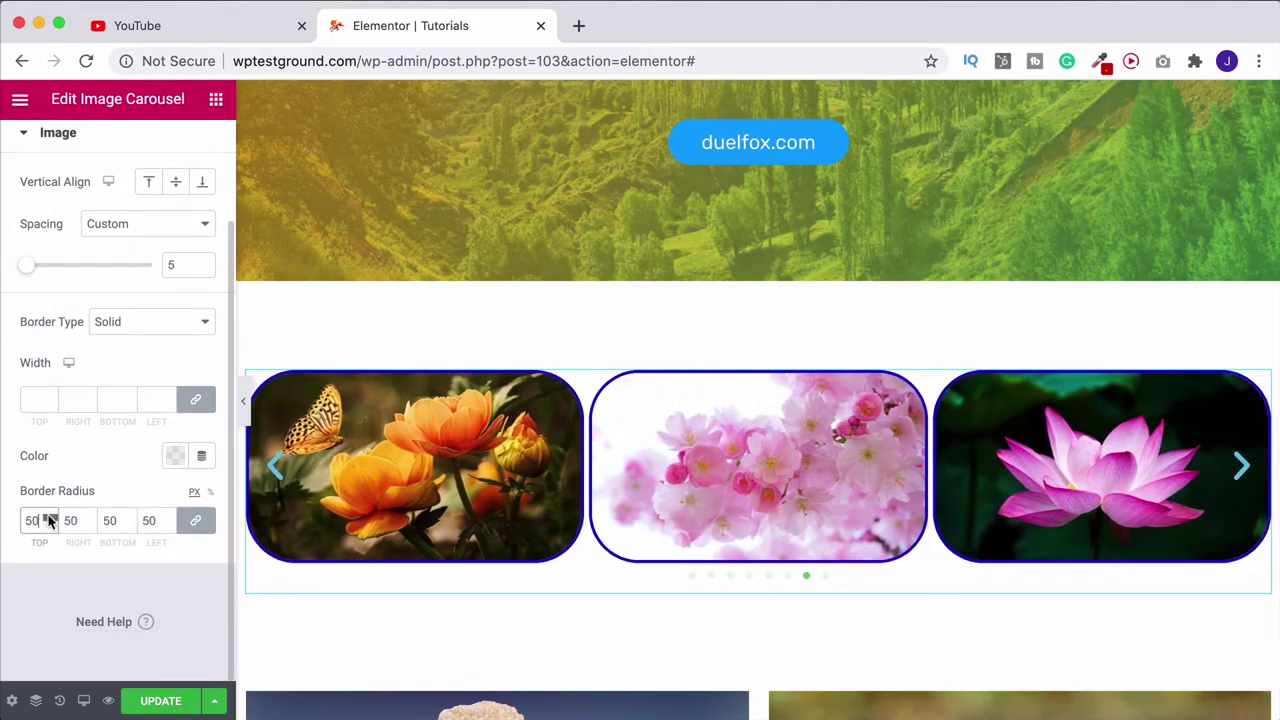
pyautogui.hotkey('shift', 'Up')
pyautogui.press('Up')
# Step: Set the carousel images' border type to None and their border radius to 0 on all sides
pyautogui.click(145, 322)
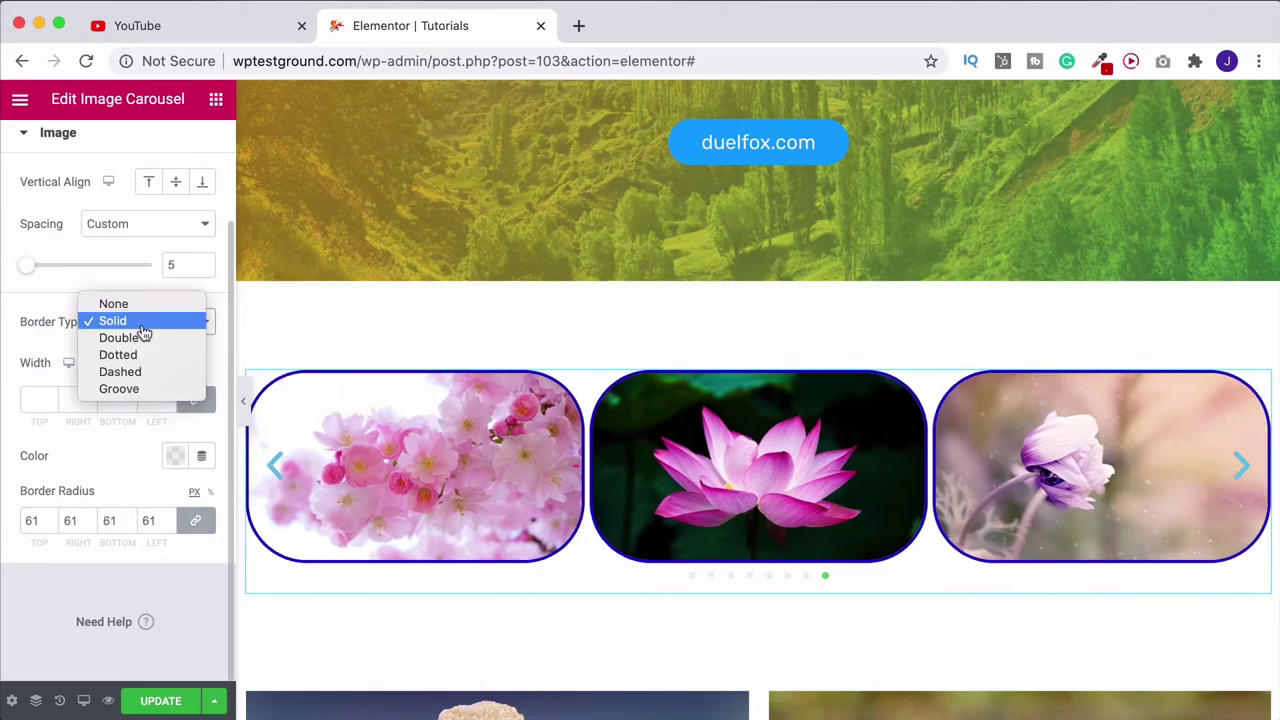
pyautogui.click(120, 303)
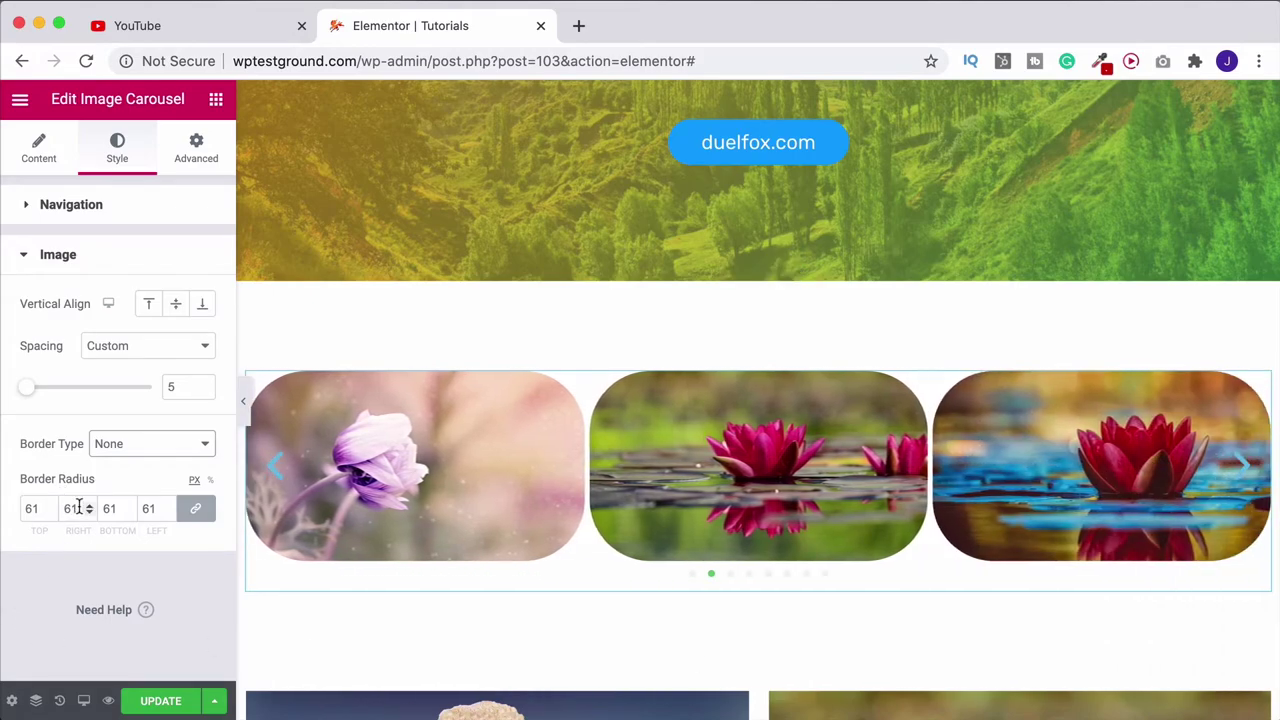
pyautogui.doubleClick(44, 509)
pyautogui.write('0')
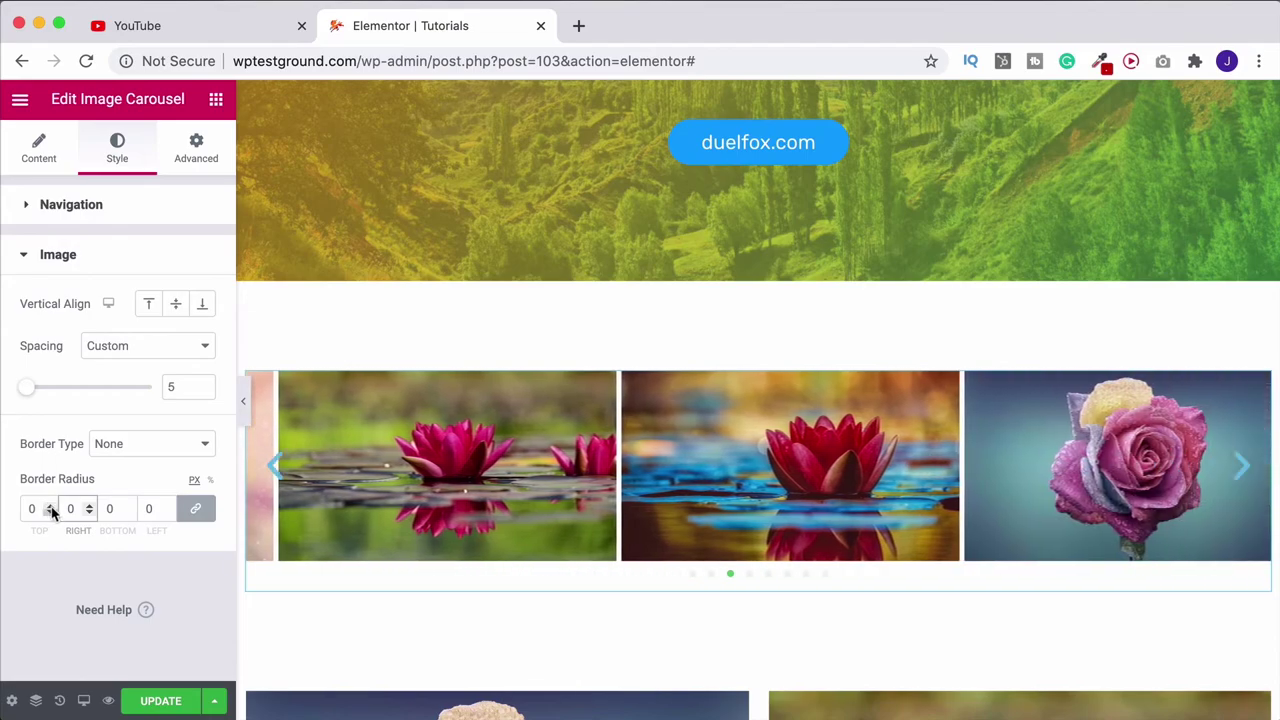
# Step: Unlink the border radius values of the carousel images, and set the top radius to 30 px and the bottom radius to 50 px
pyautogui.click(195, 508)
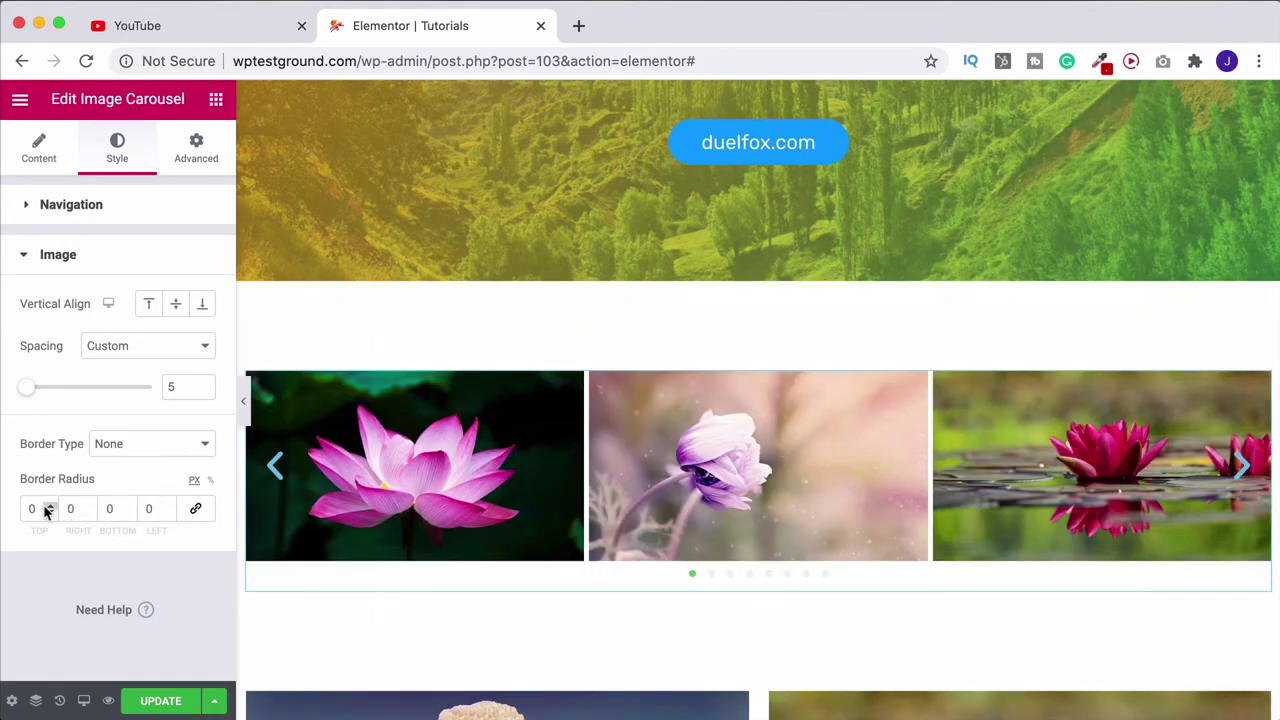
pyautogui.doubleClick(44, 509)
pyautogui.write('30')
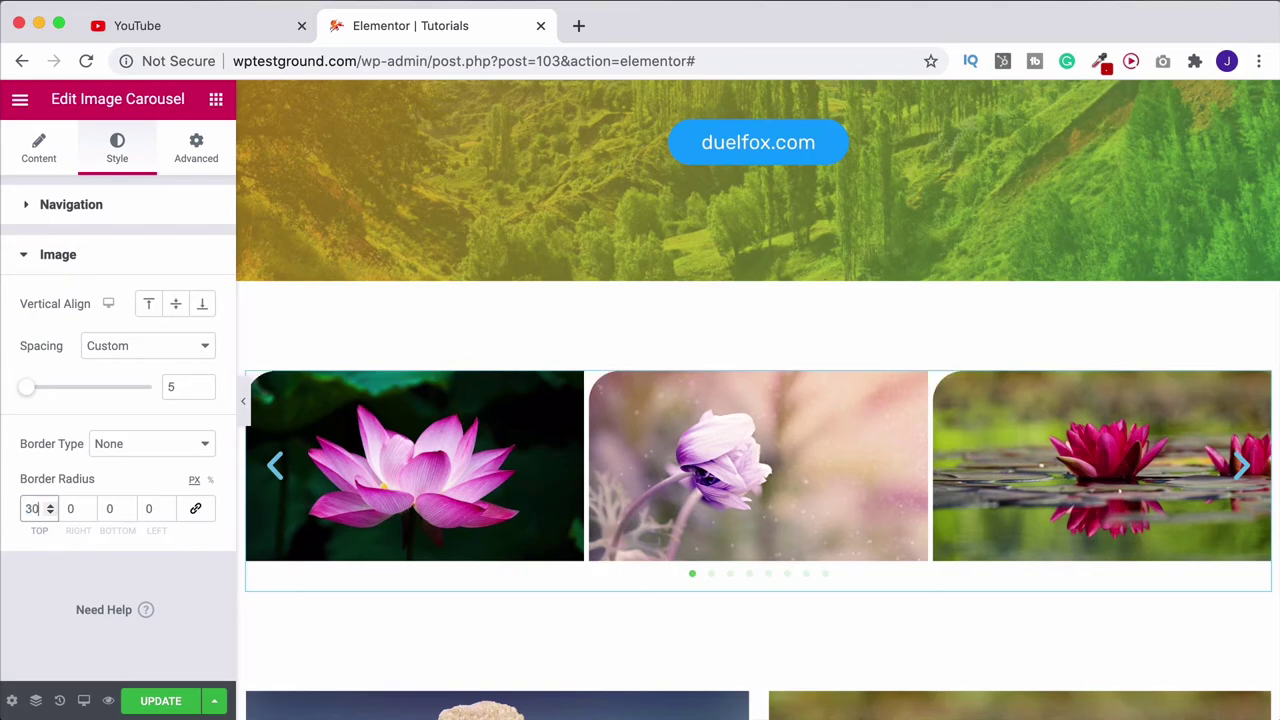
pyautogui.doubleClick(112, 508)
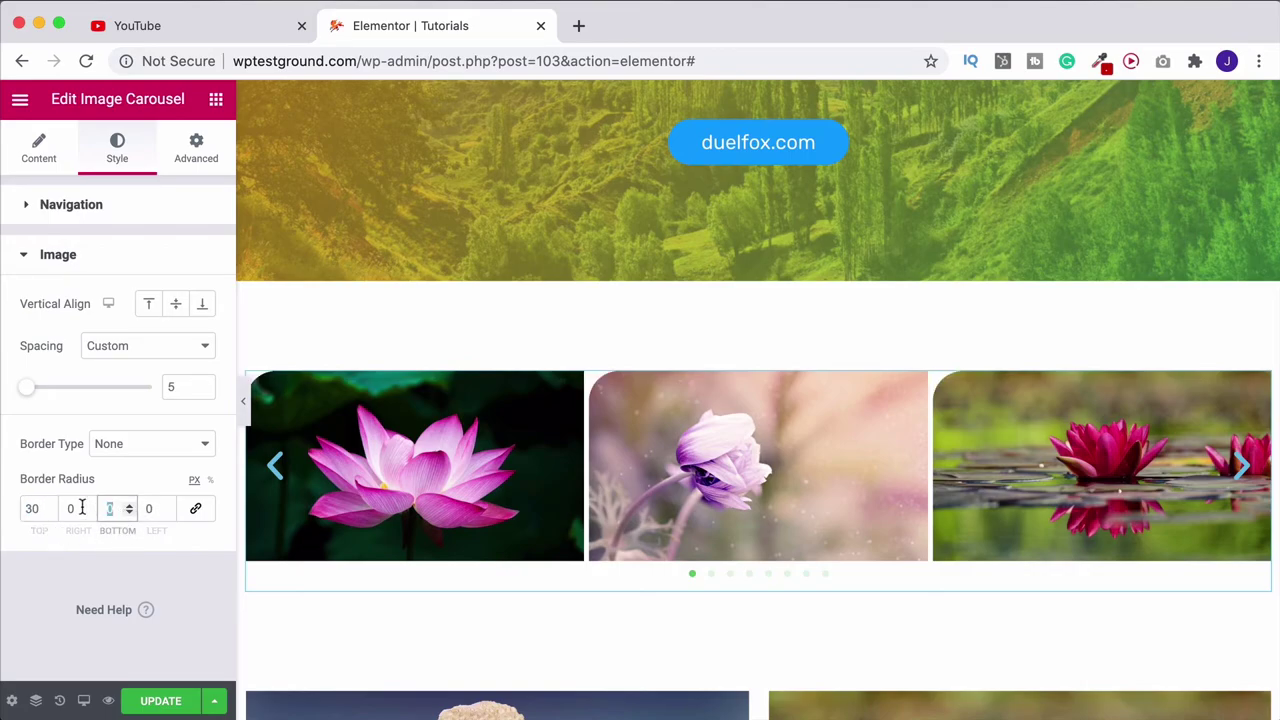
pyautogui.write('50')
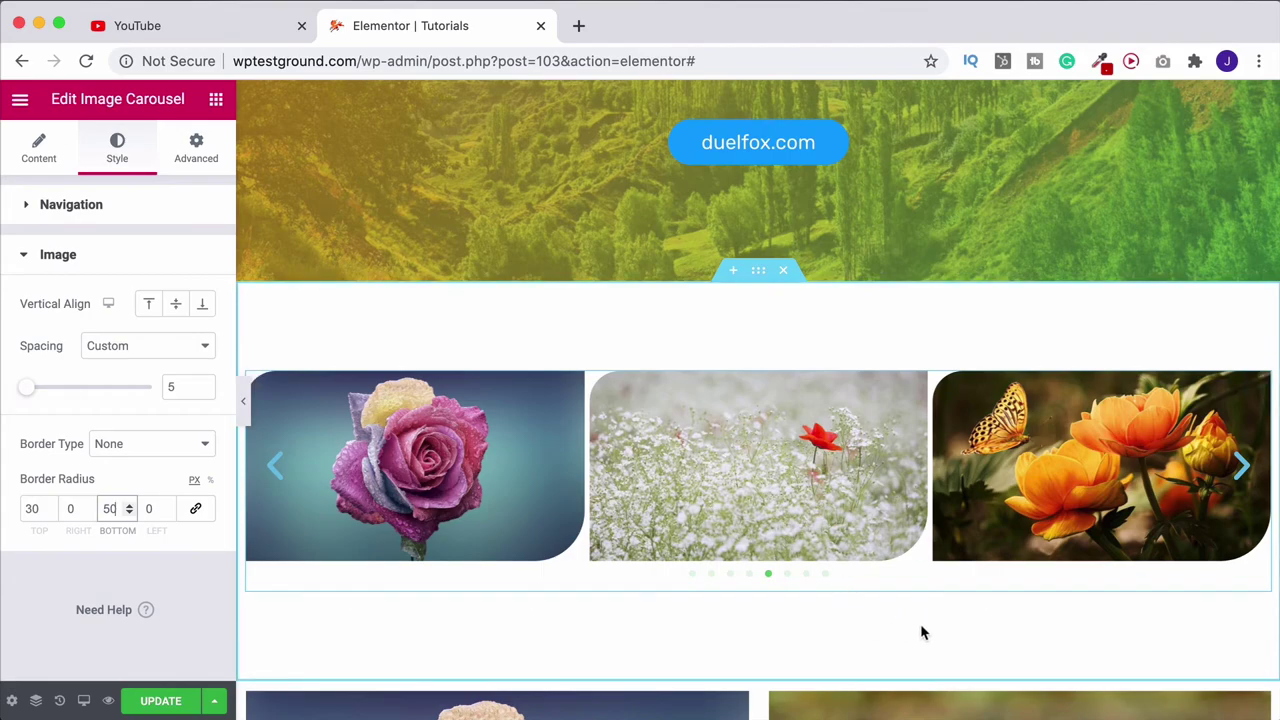
# Step: Look at the carousel's advanced margin and padding options, and open the hero section's background style settings
pyautogui.click(198, 152)
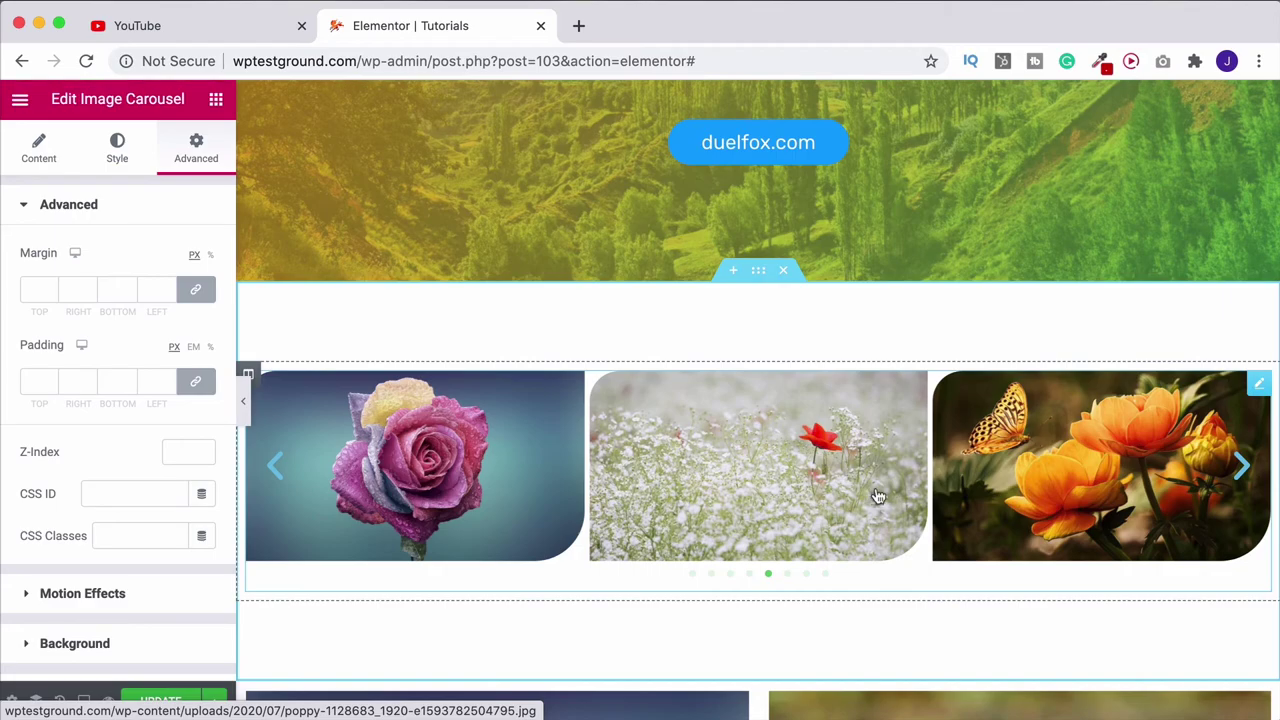
pyautogui.scroll(3, 876, 490)
pyautogui.scroll(1, 878, 490)
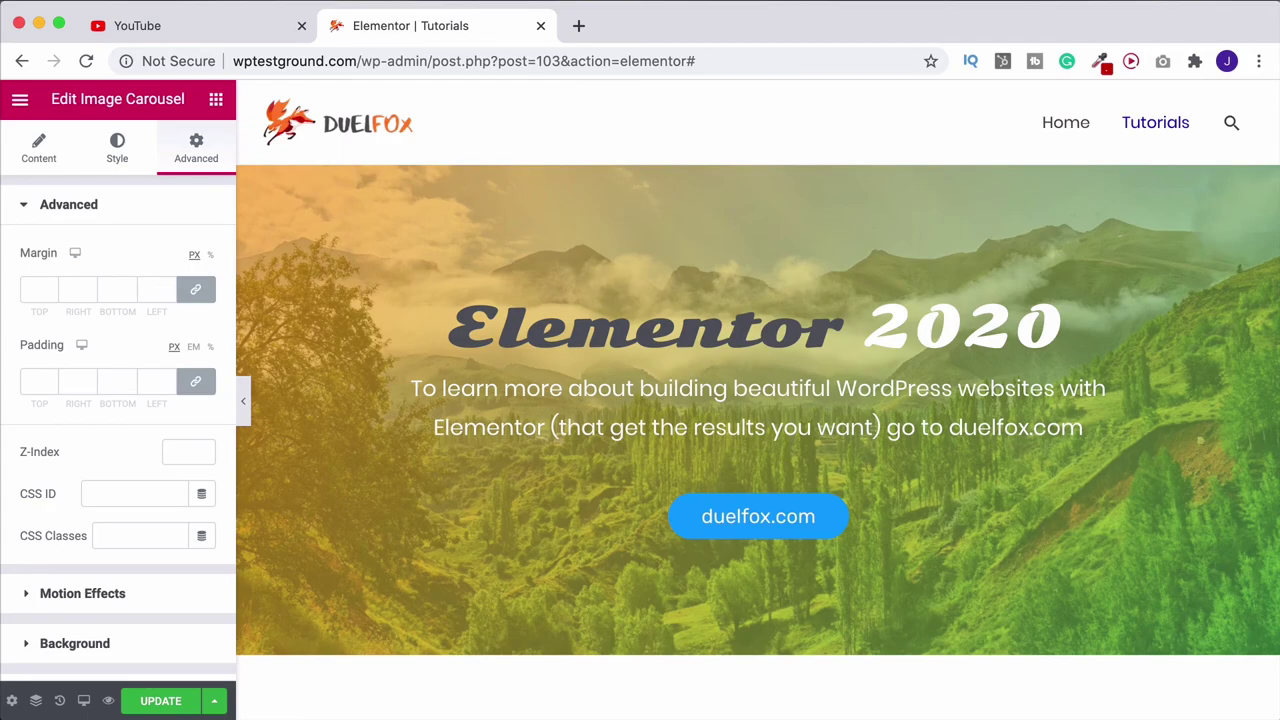
pyautogui.moveTo(826, 199)
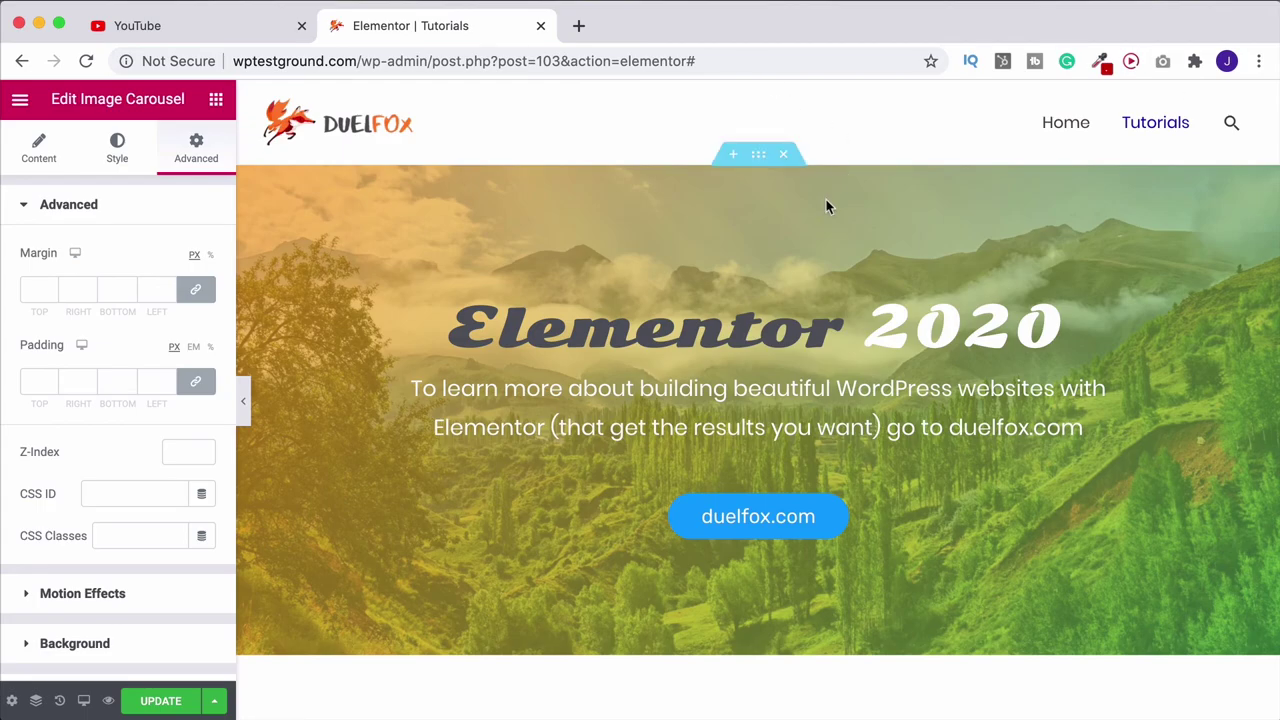
pyautogui.click(759, 160)
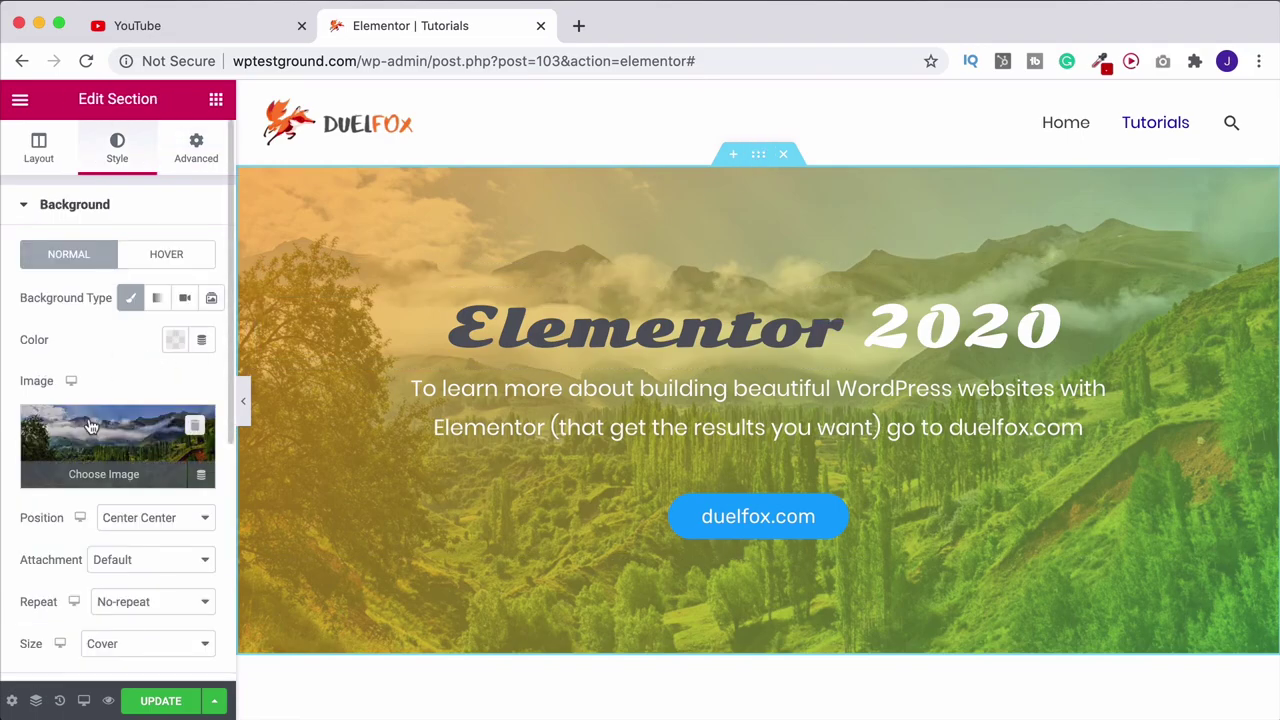